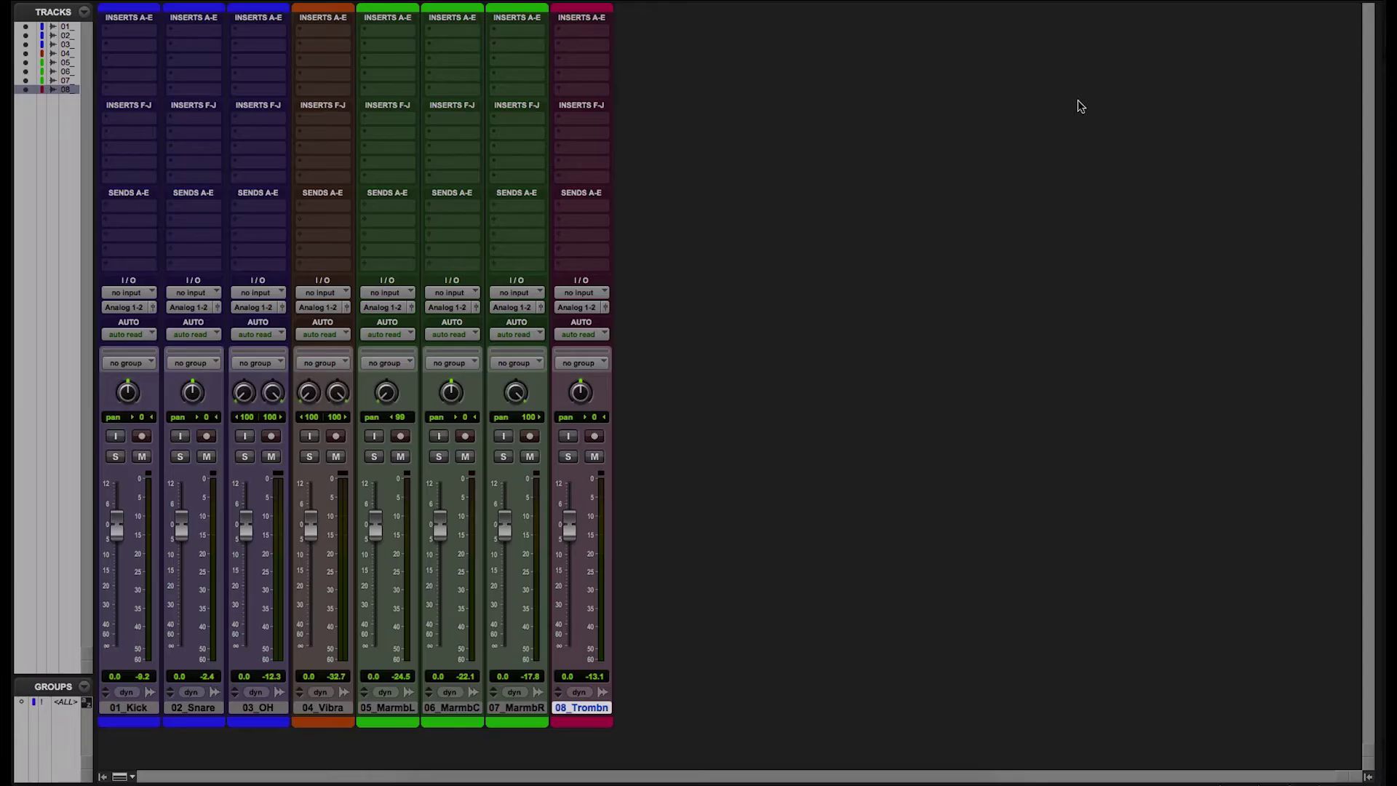
- Reset the held peak and clip readouts on all eight mixer channels with Option+C
key("alt+c")
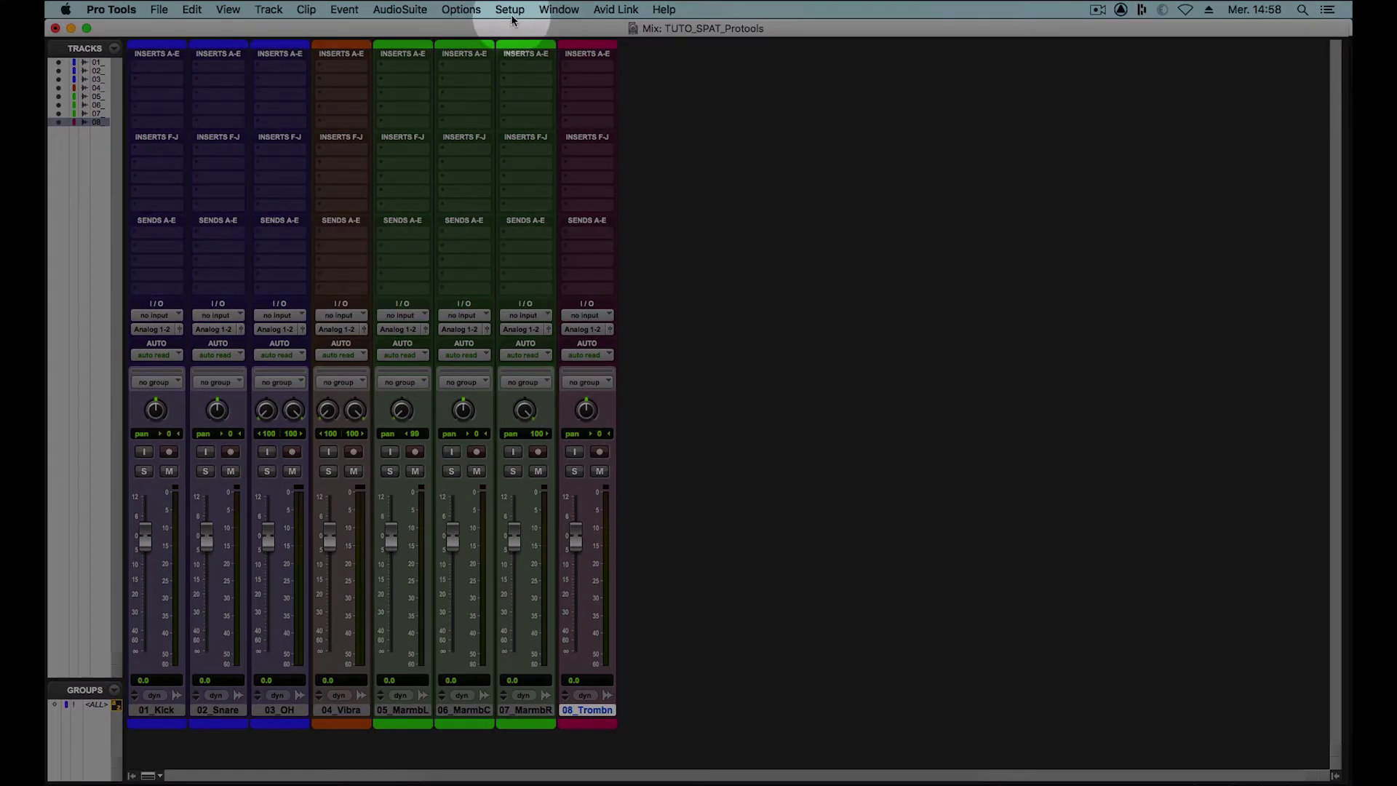
- Set the Playback Engine hardware buffer size to 1024 samples
left_click(510, 10)
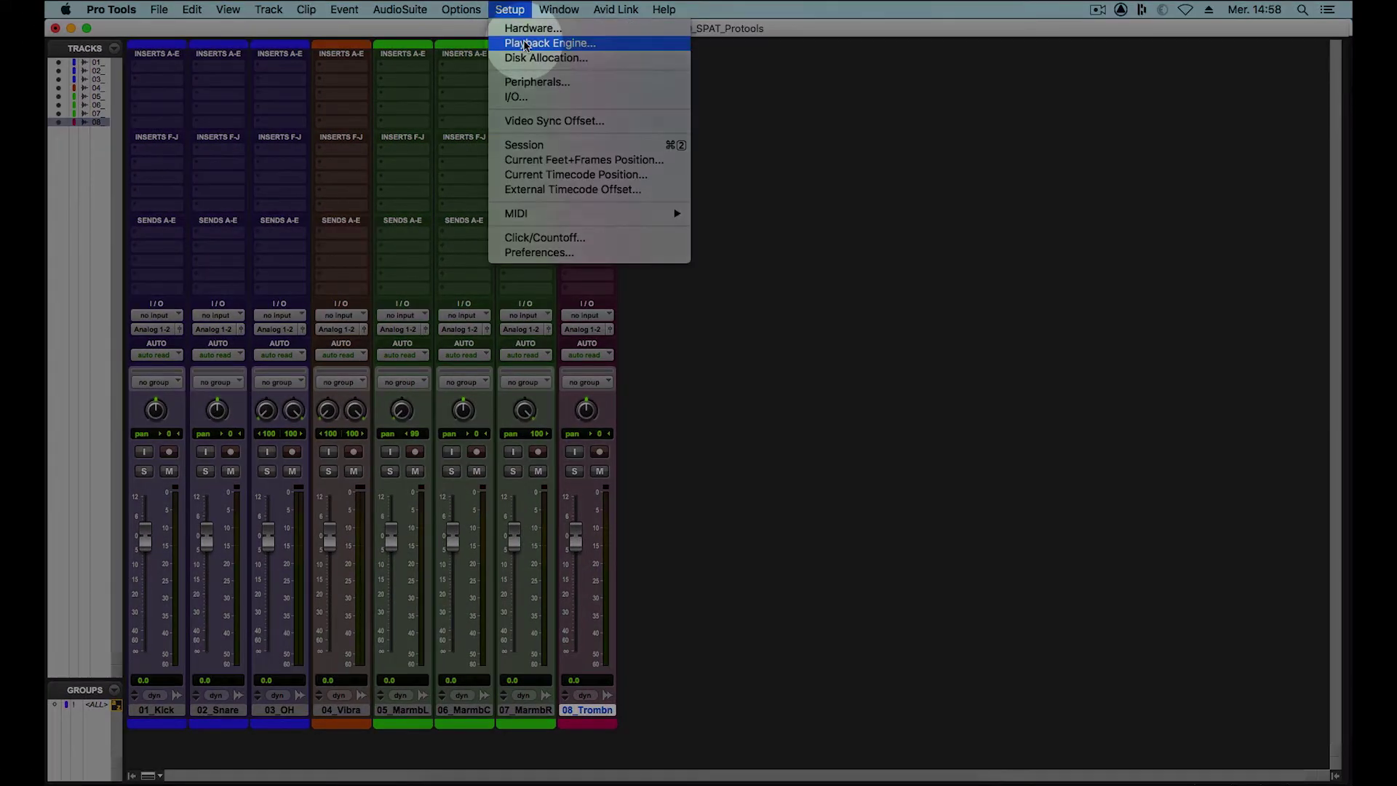
left_click(541, 40)
left_click(697, 267)
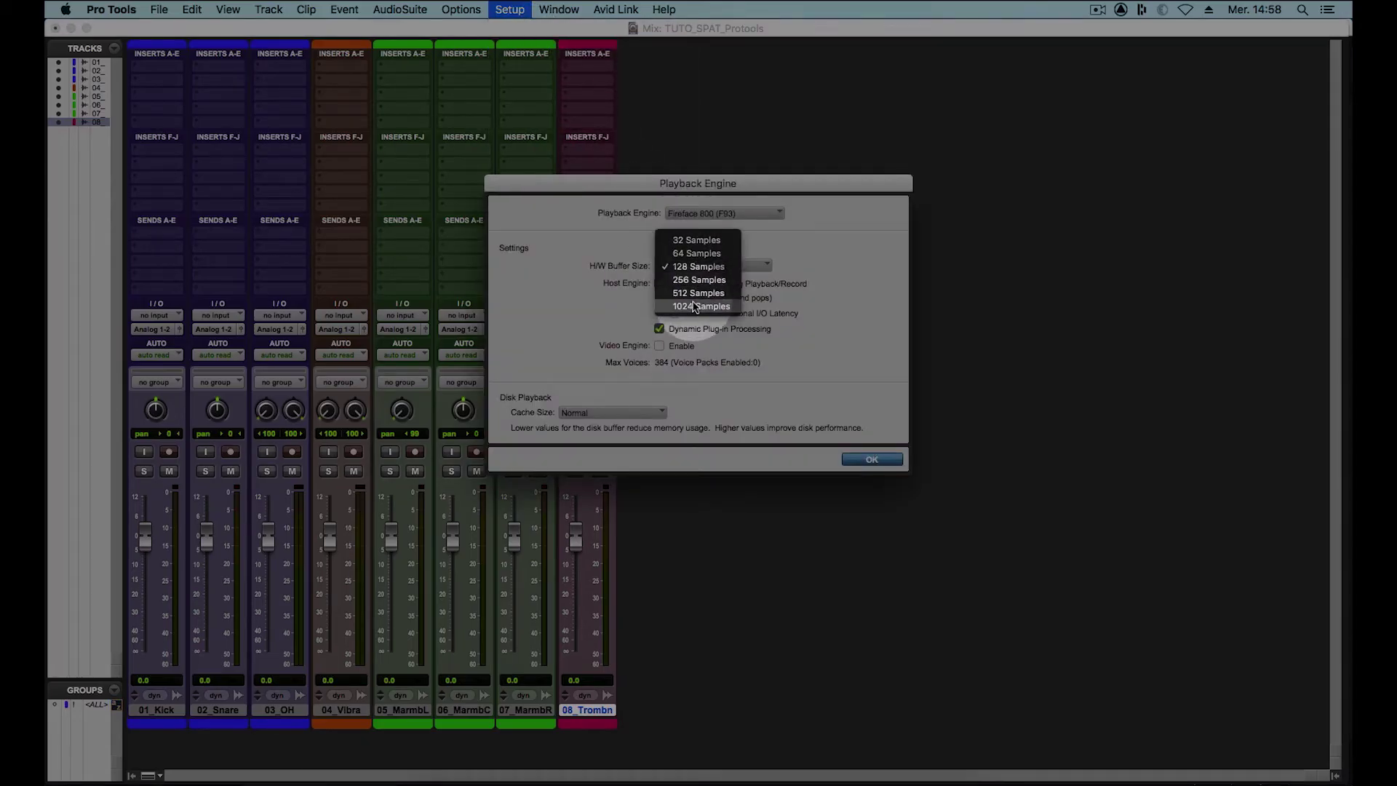
left_click(732, 320)
left_click(869, 461)
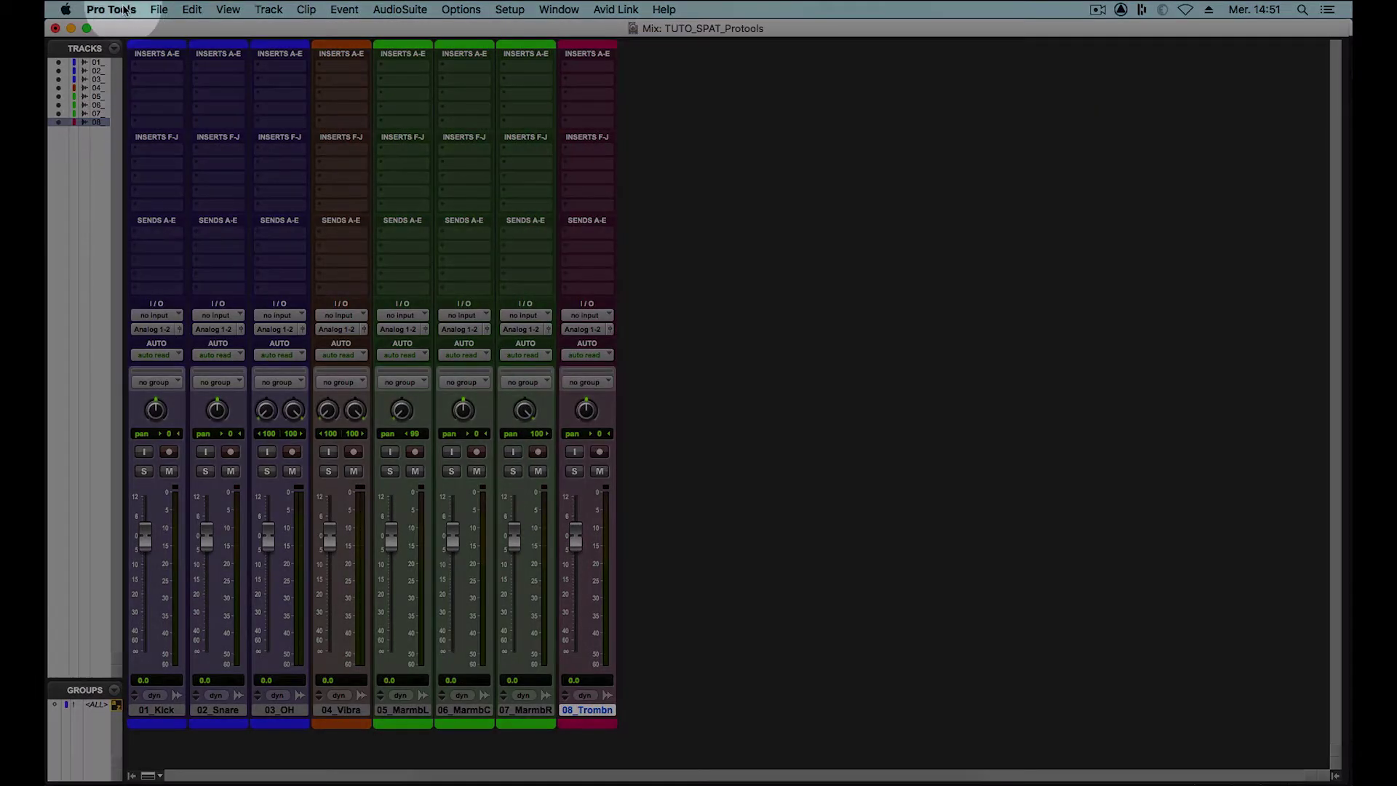
- Enable the Mixing preference that makes plug-in controls auto-enabled by default
left_click(114, 10)
left_click(129, 52)
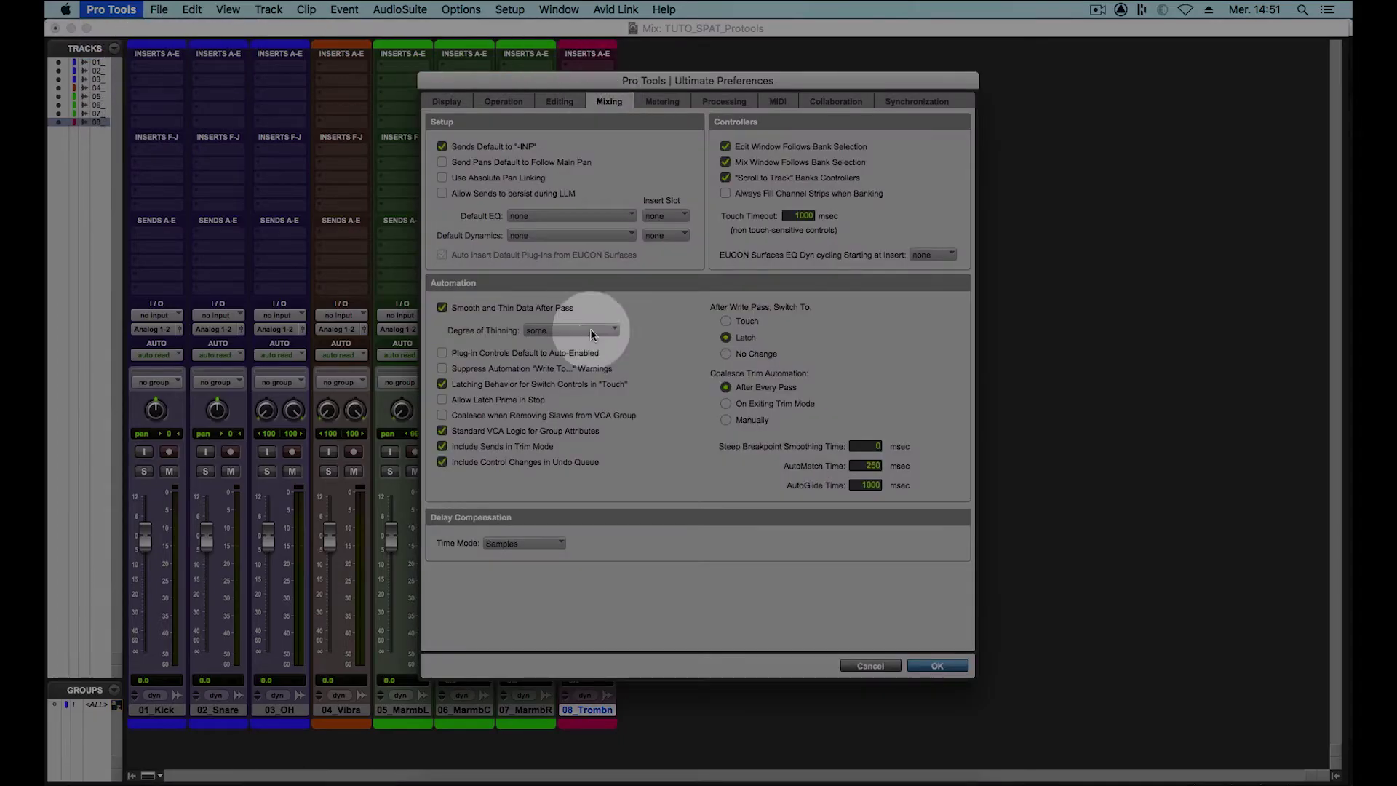
left_click(443, 352)
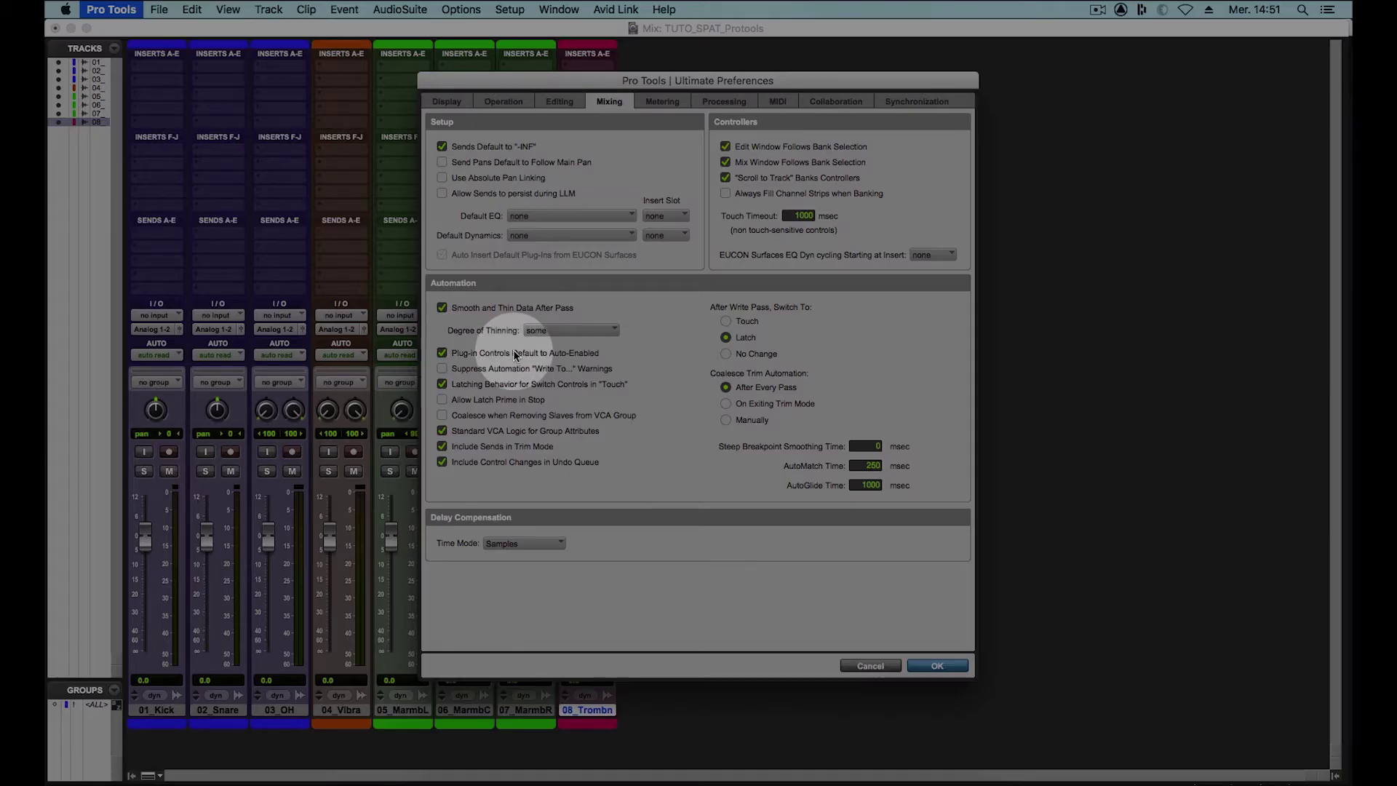
left_click(944, 668)
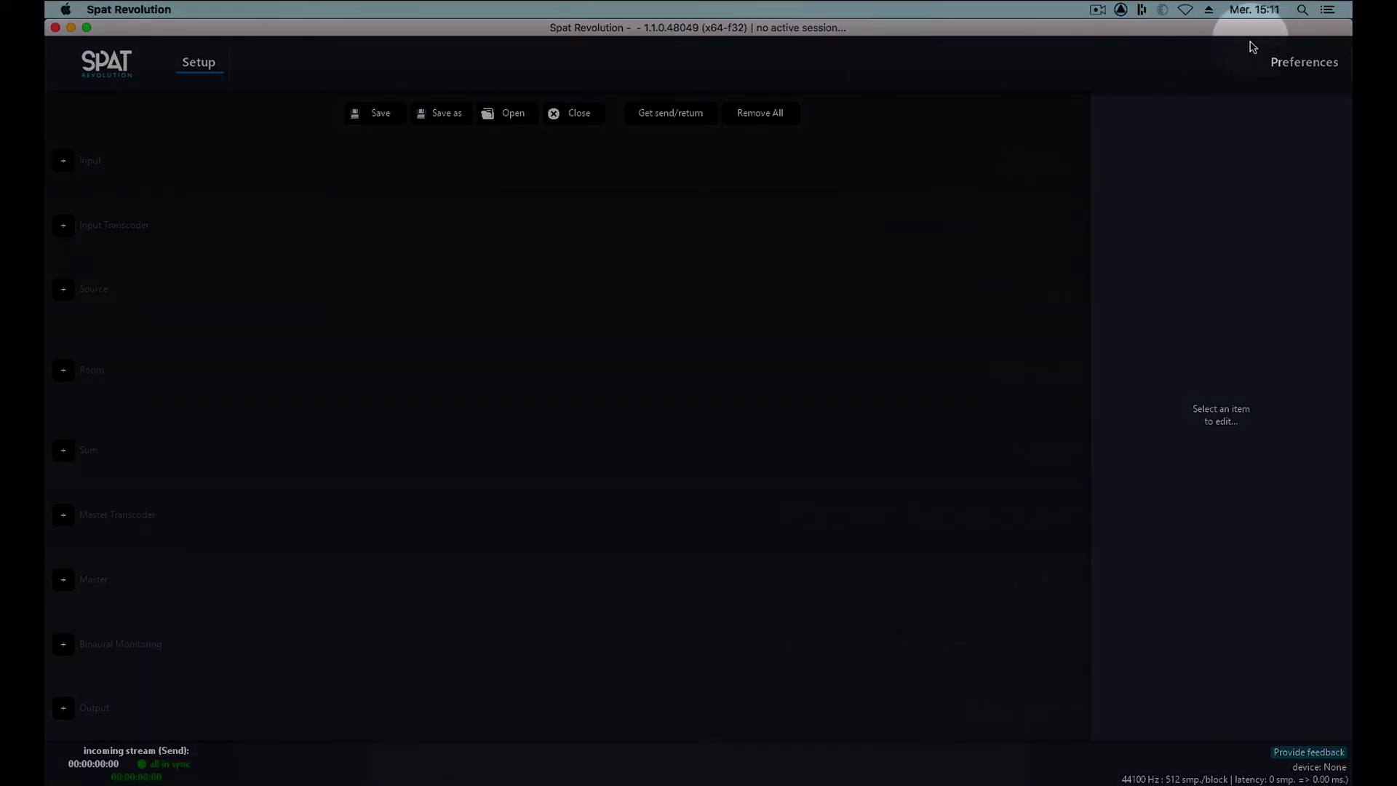
- Bring up Spat Revolution's Preferences from the top right of the empty session window
left_click(1302, 63)
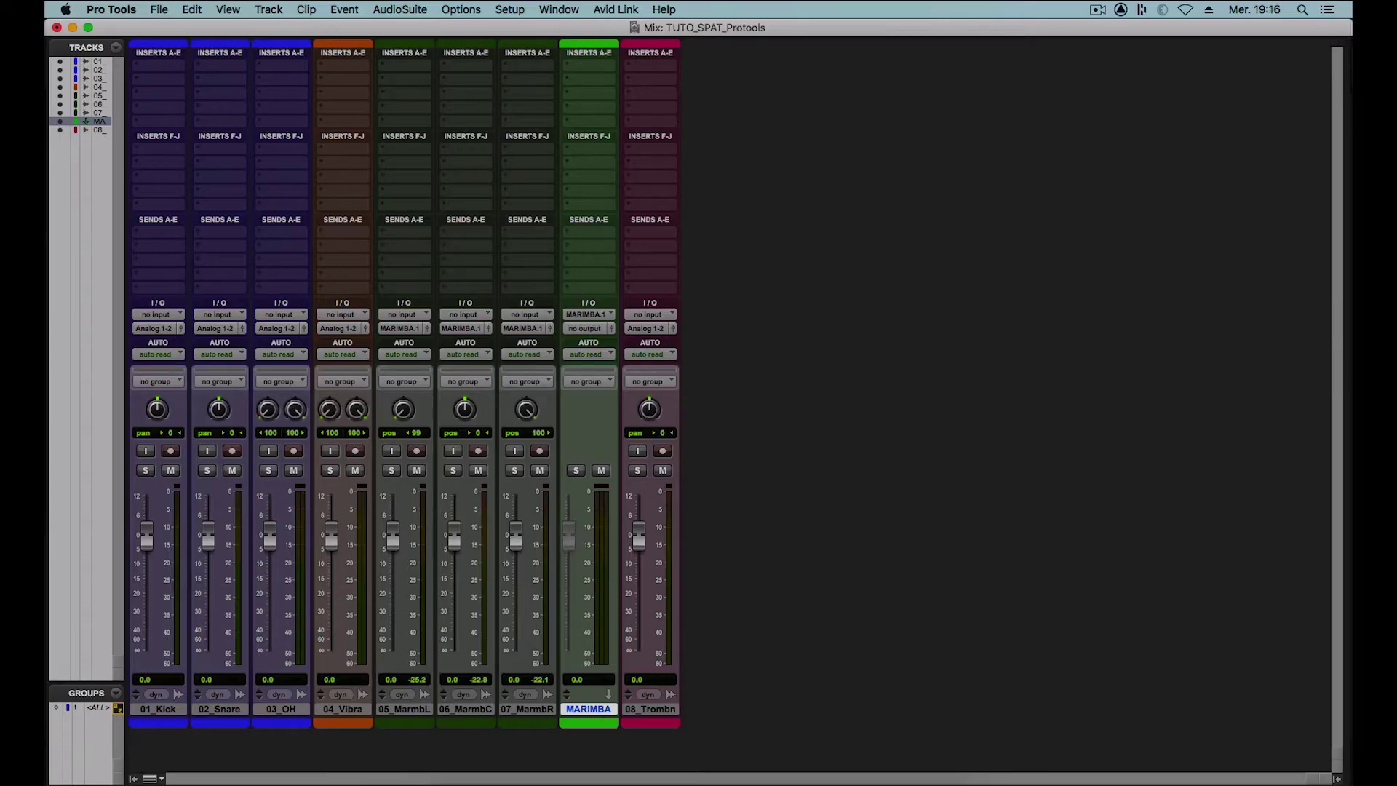
- In New Tracks, define a stereo aux named Binaural and a 5.1 aux row
key("super+shift+n")
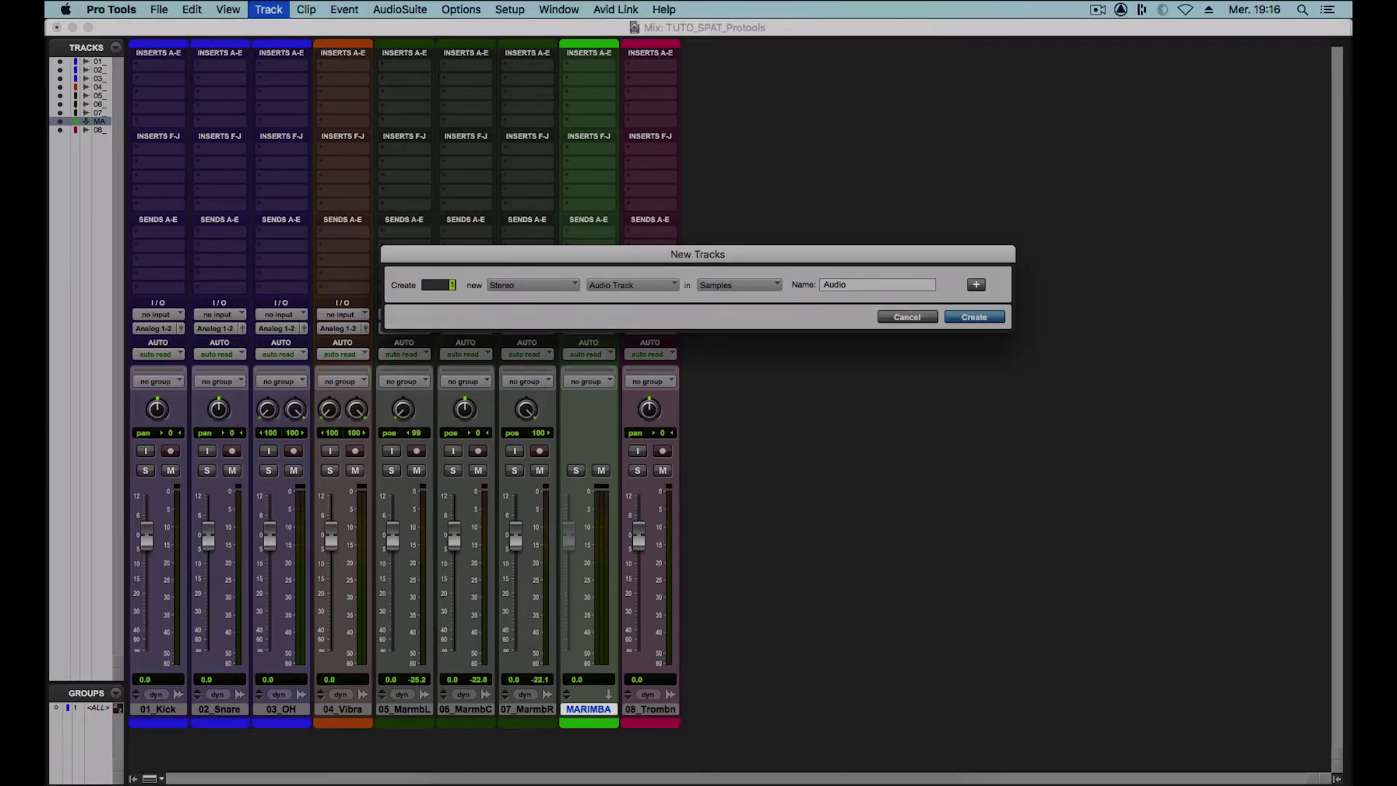
key("super+Down")
double_click(844, 284)
type("Binaural")
key("super+shift+Down")
key("super+Right")
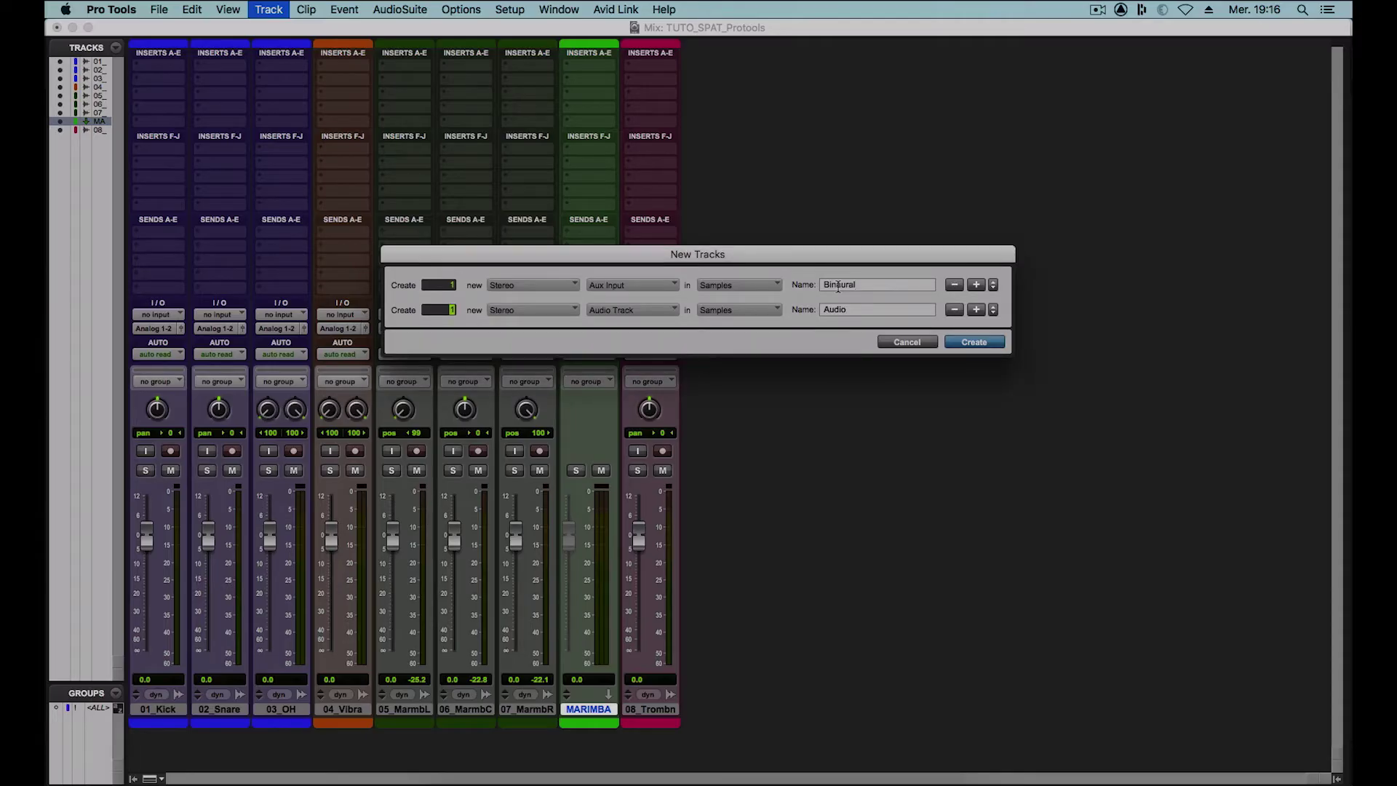
key("super+Right")
key("super+Right")
key("super+Right")
key("super+Right")
key("super+Down")
key("Tab")
type("5")
- Add a 7.1.2 aux row named Atmos and create all three aux tracks
key("super+shift+Down")
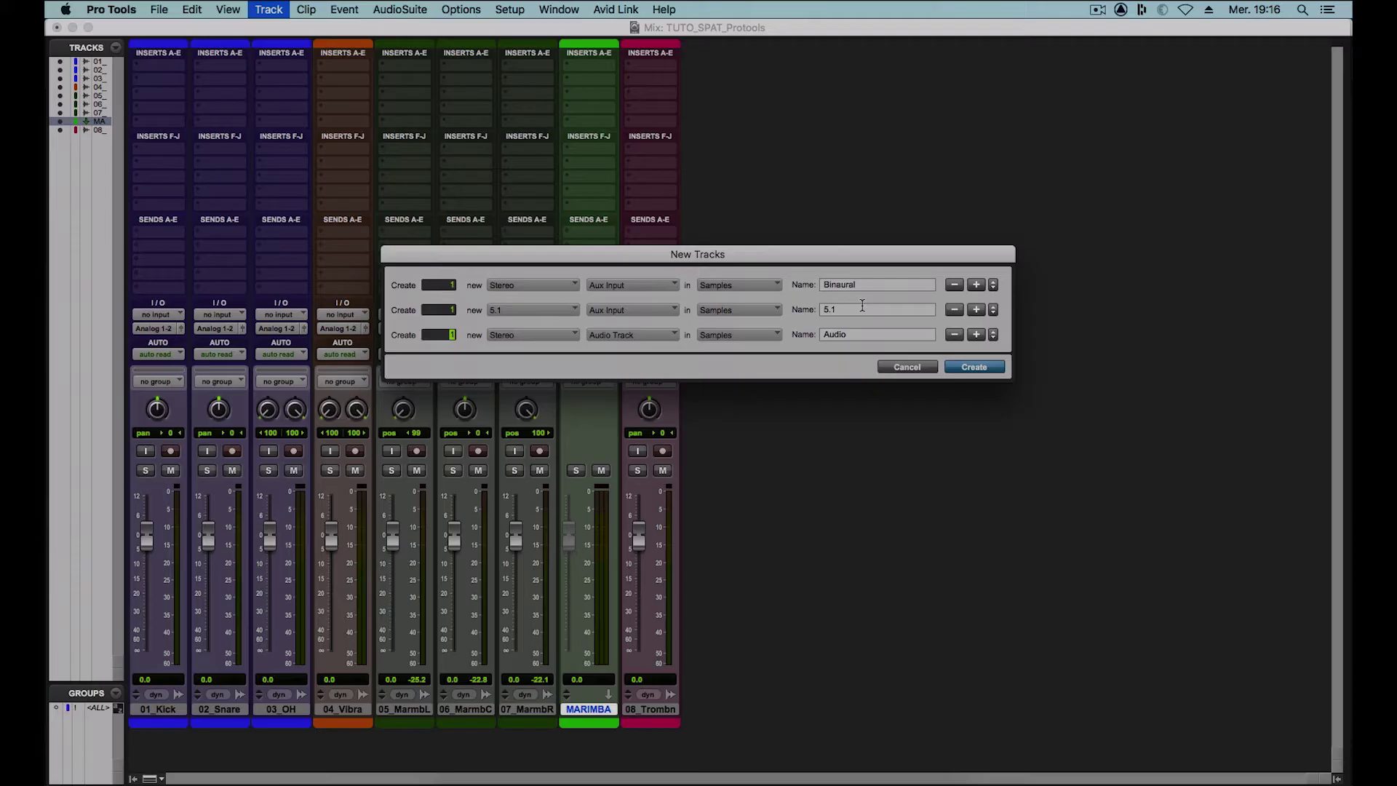
key("super+Right")
key("super+Right")
key("super+Right")
key("super+Right")
key("super+Right")
key("super+Right")
key("super+Right")
key("super+Right")
key("super+Right")
key("super+Right")
key("super+Down")
key("Tab")
type("At")
type("mos")
key("Return")
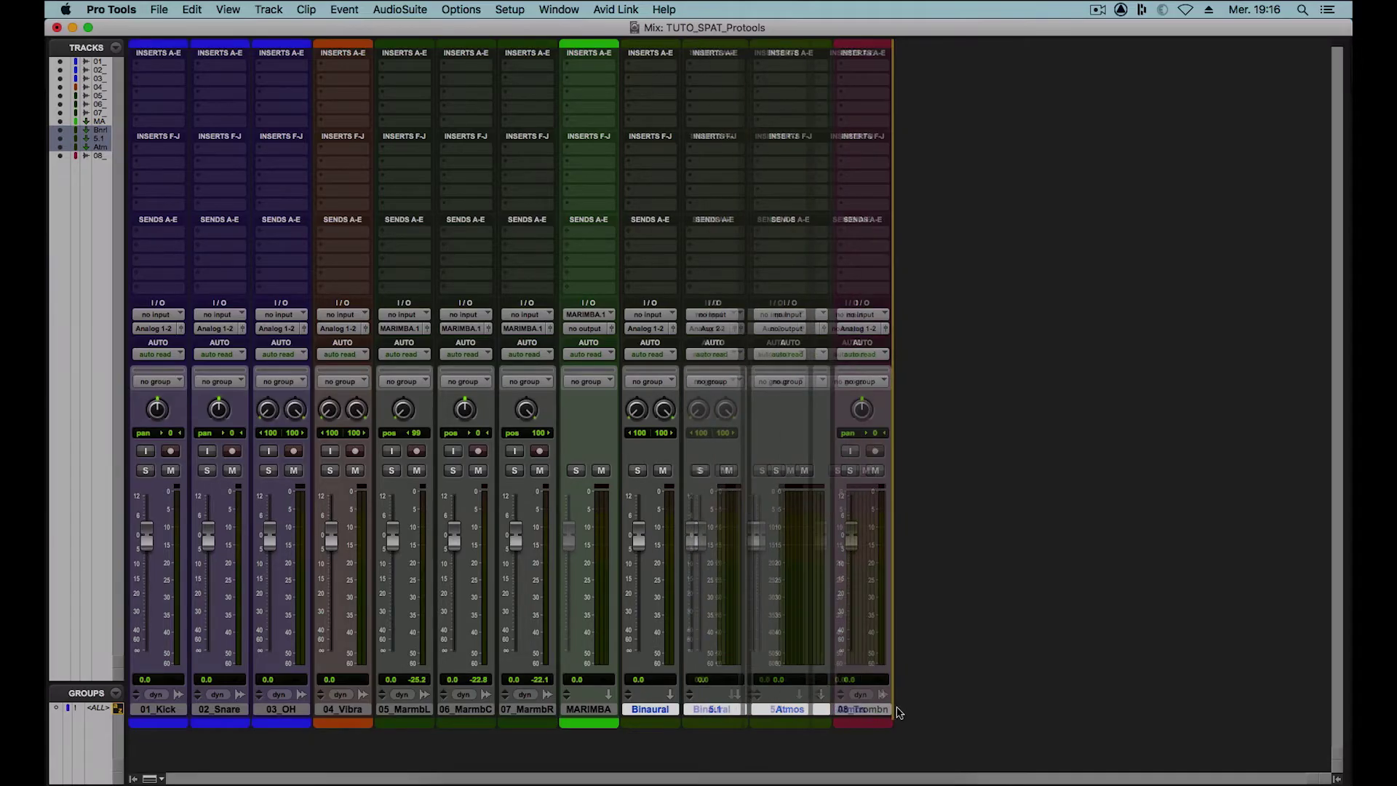
- Move the new aux tracks after 08_Trombn; select kick through vibra, marimba and trombone
left_click_drag(644, 709, 914, 711)
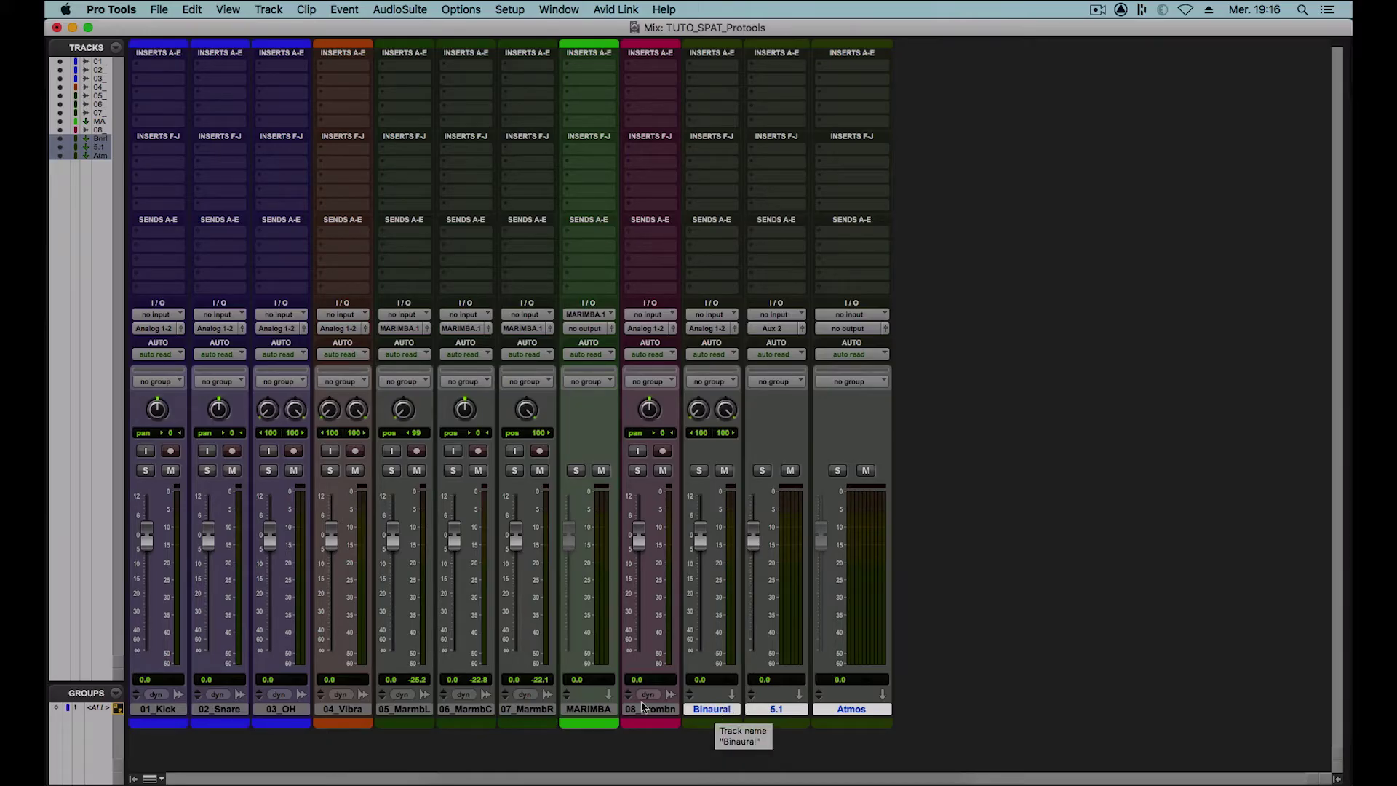
left_click(164, 709)
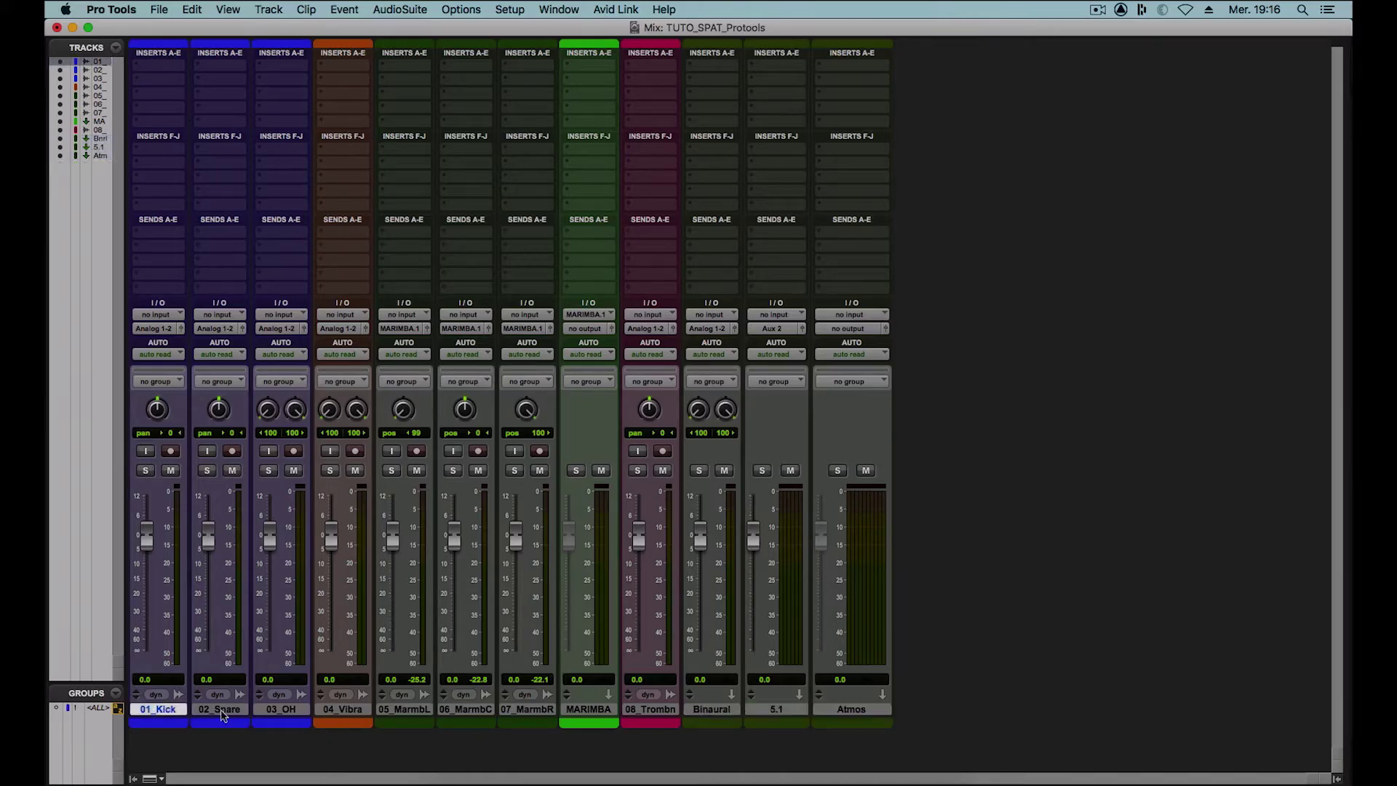
left_click(342, 713, "shift")
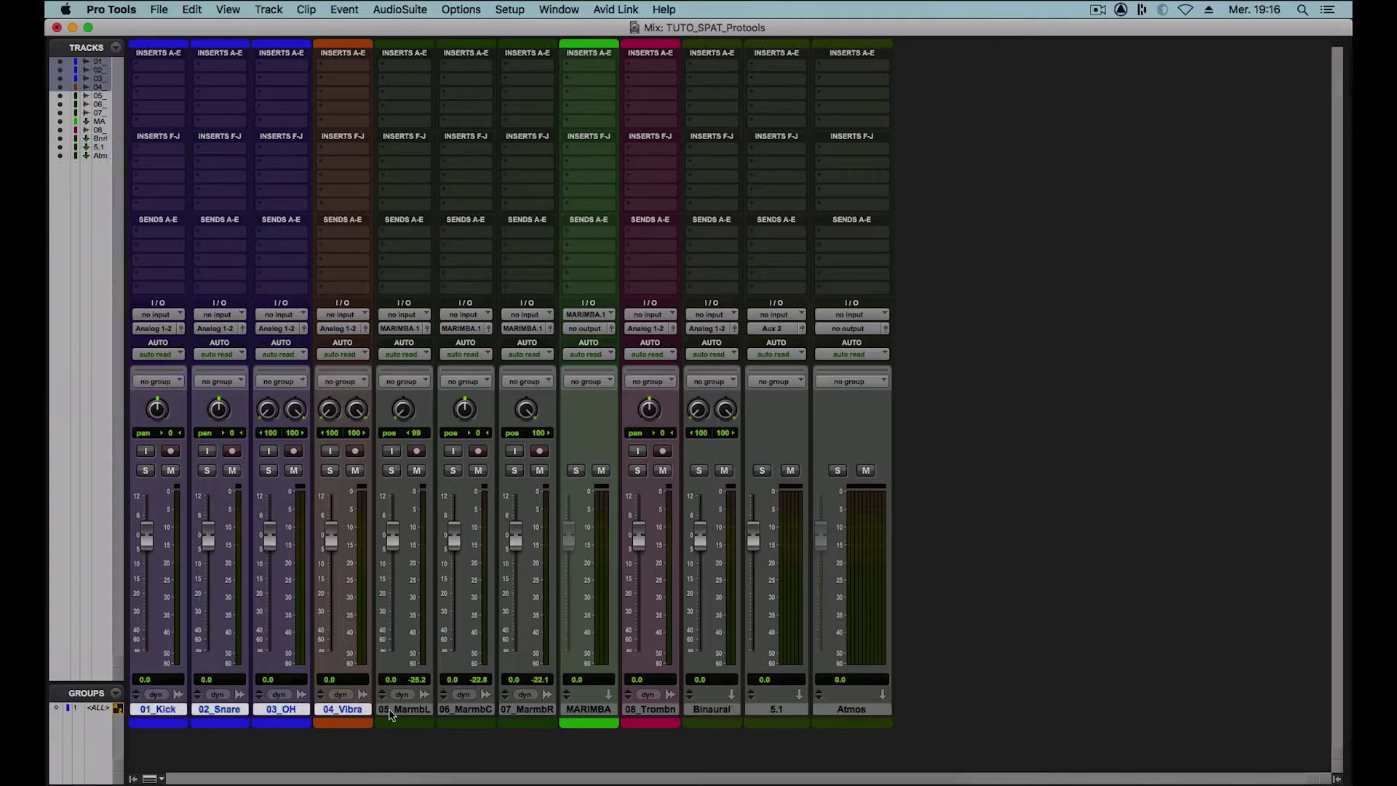
left_click(588, 711, "super")
left_click(647, 712, "super")
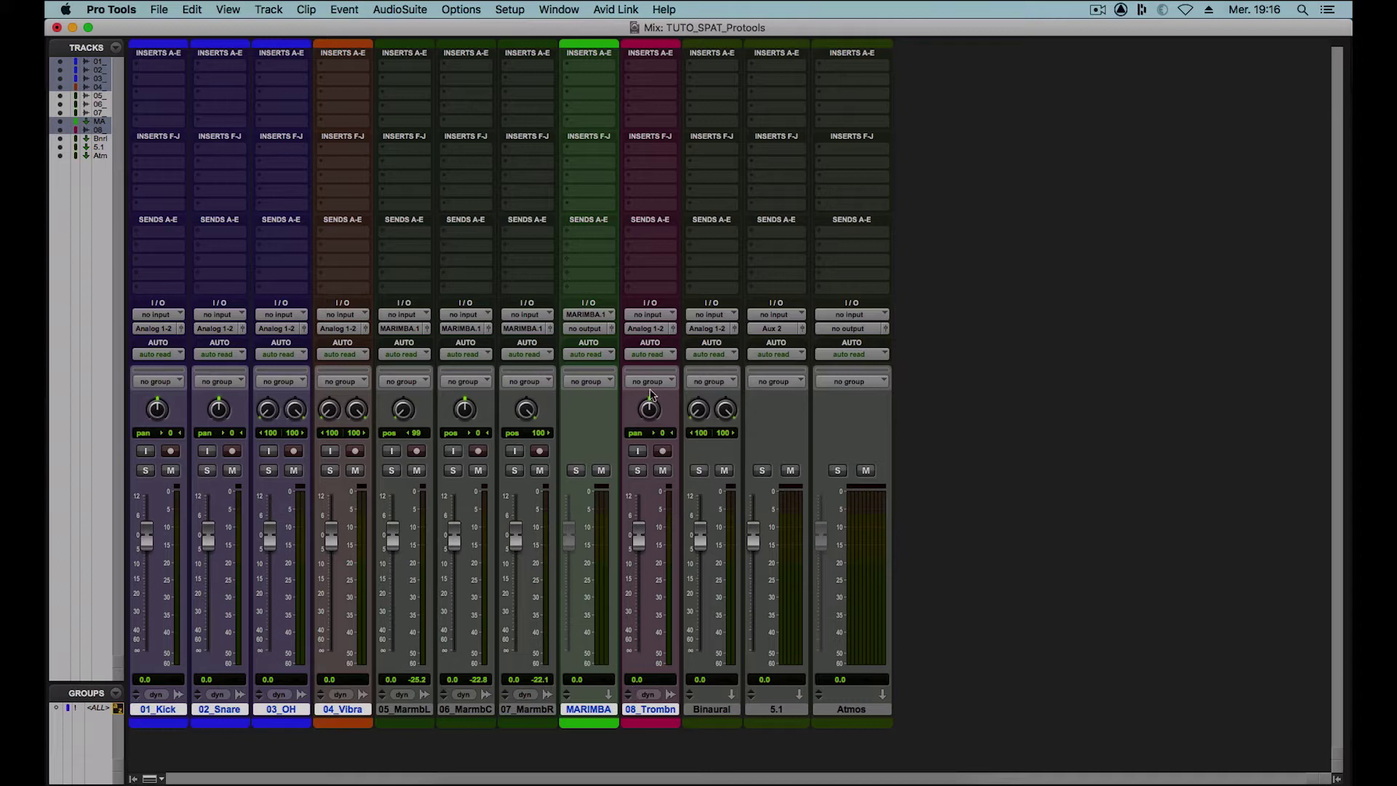
- Route 08_Trombn's output to a new mono aux track named Dummy
left_click(647, 329)
mouse_move(654, 369)
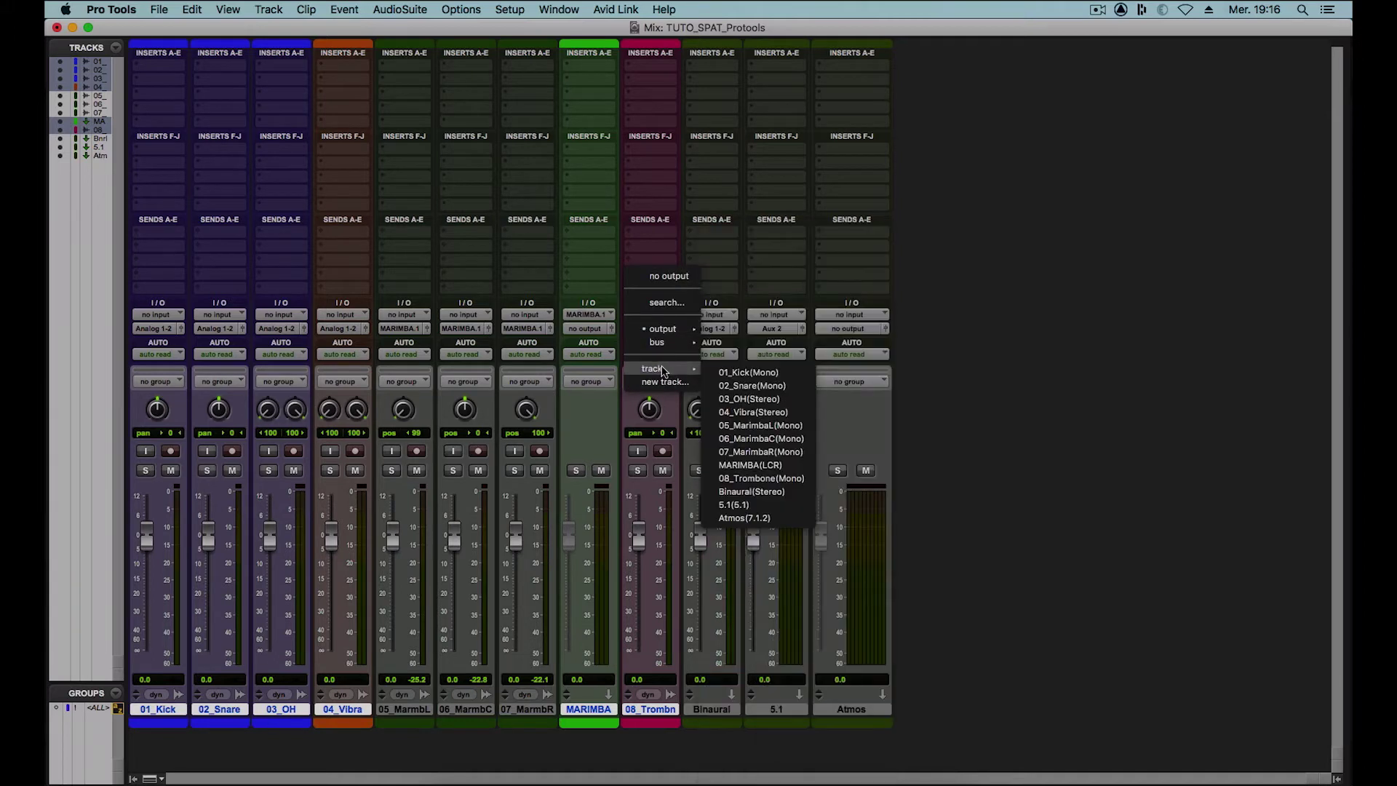
left_click(663, 383)
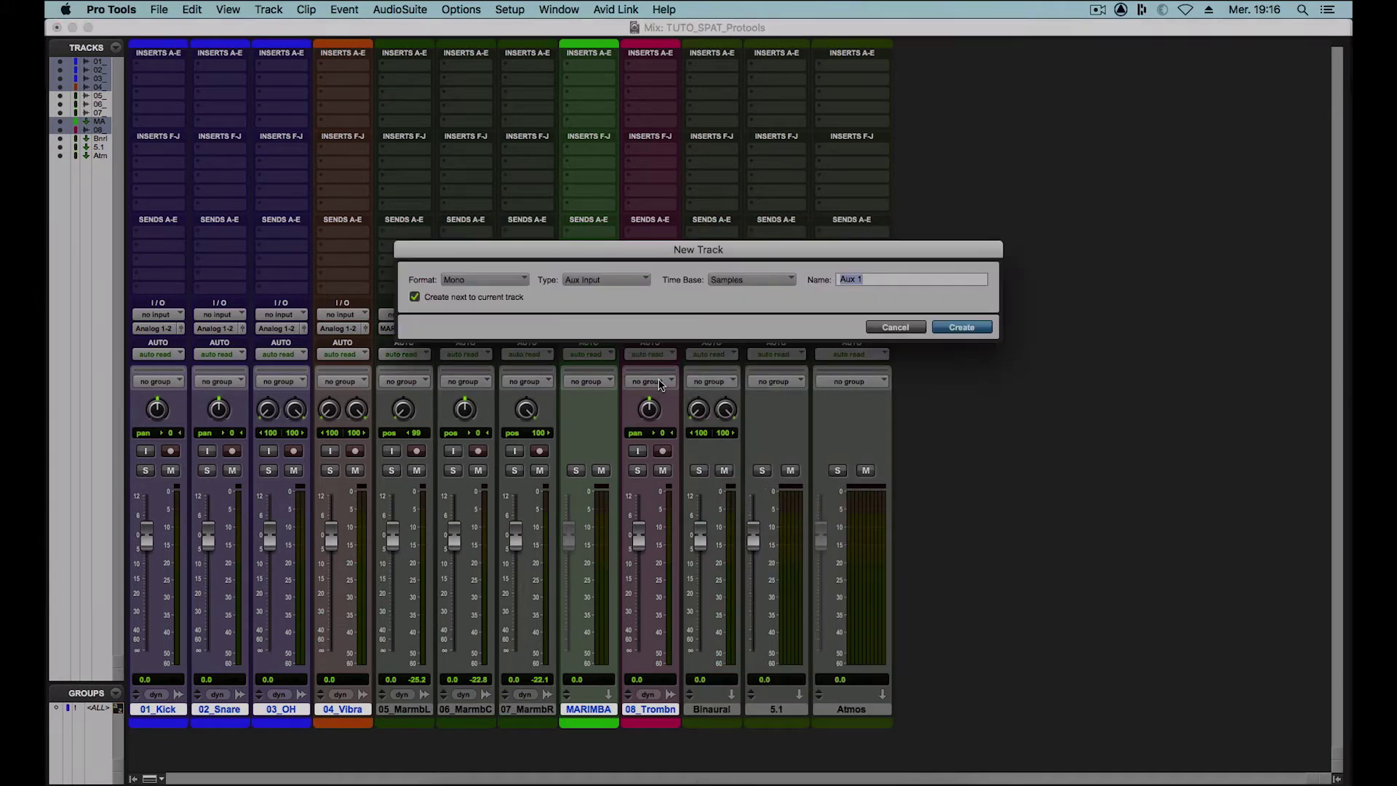
type("Dummy")
key("Return")
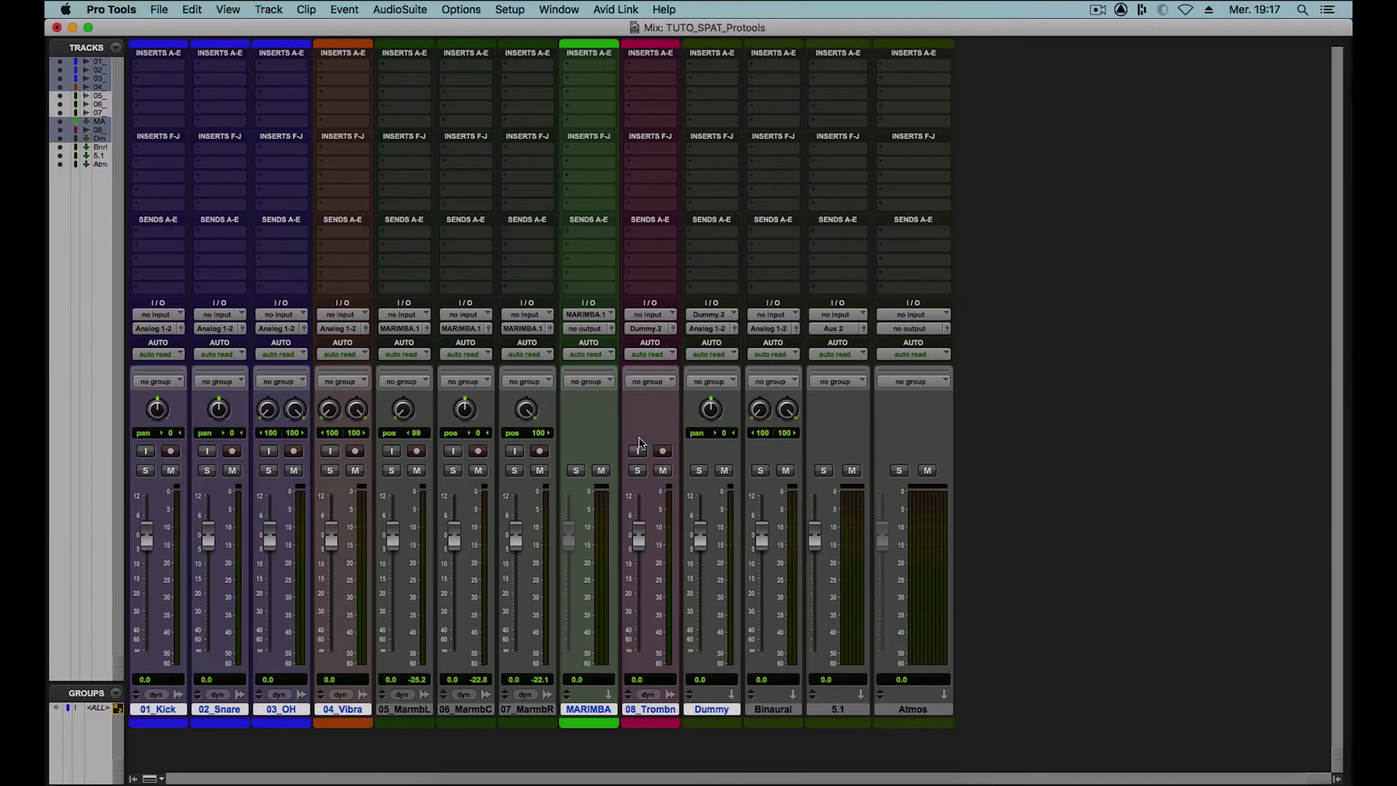
- Pull Dummy's fader to -inf and add sends to Binaural, 5.1 and Atmos
left_click(711, 708)
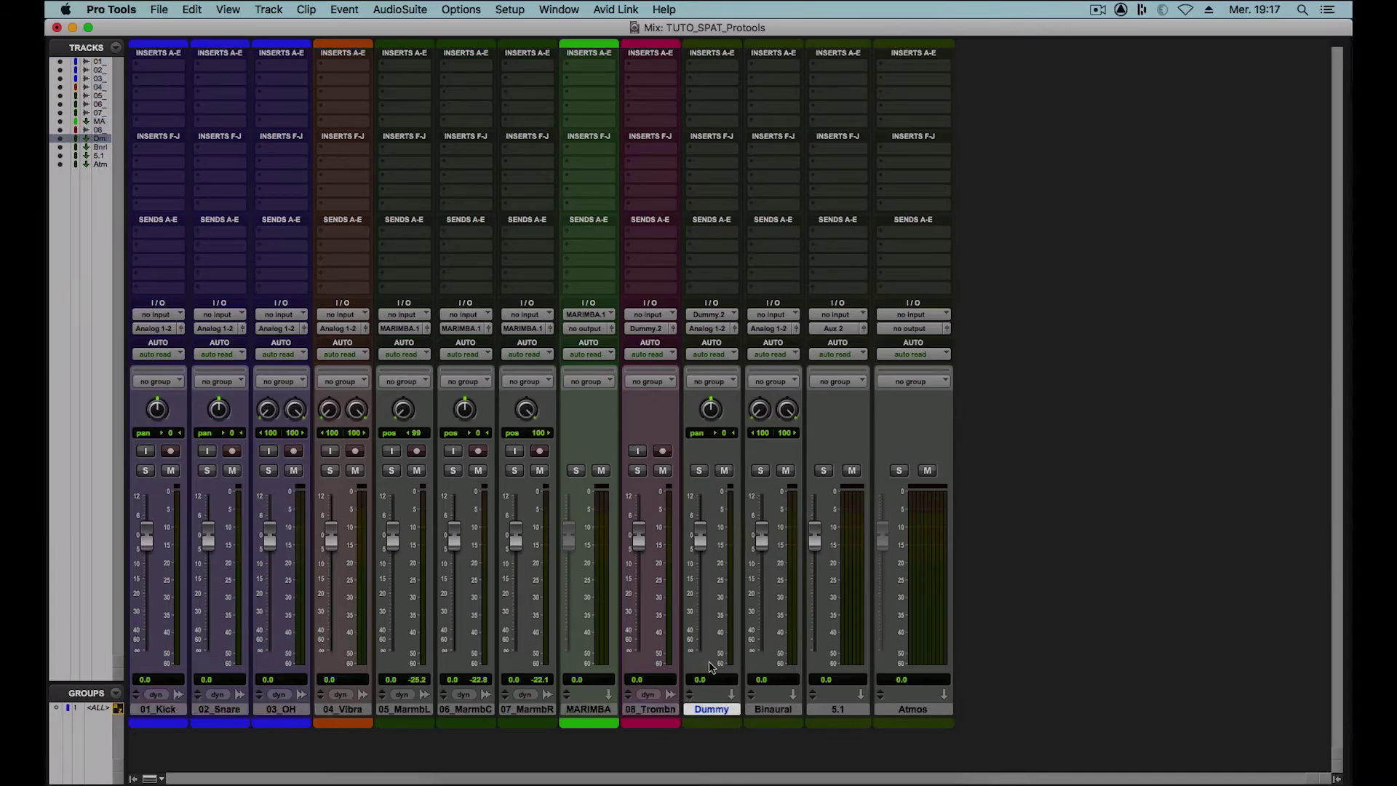
left_click_drag(700, 538, 700, 653)
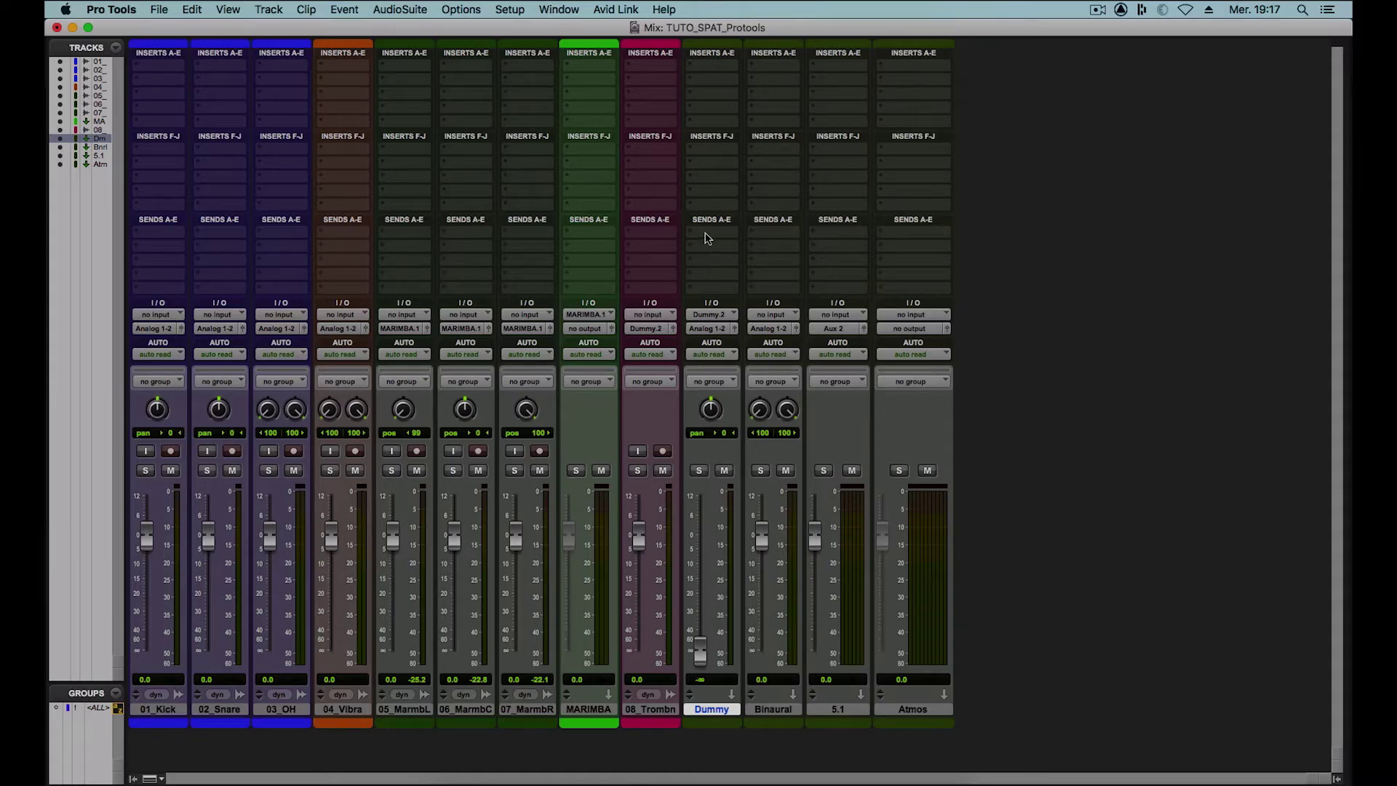
left_click(711, 233)
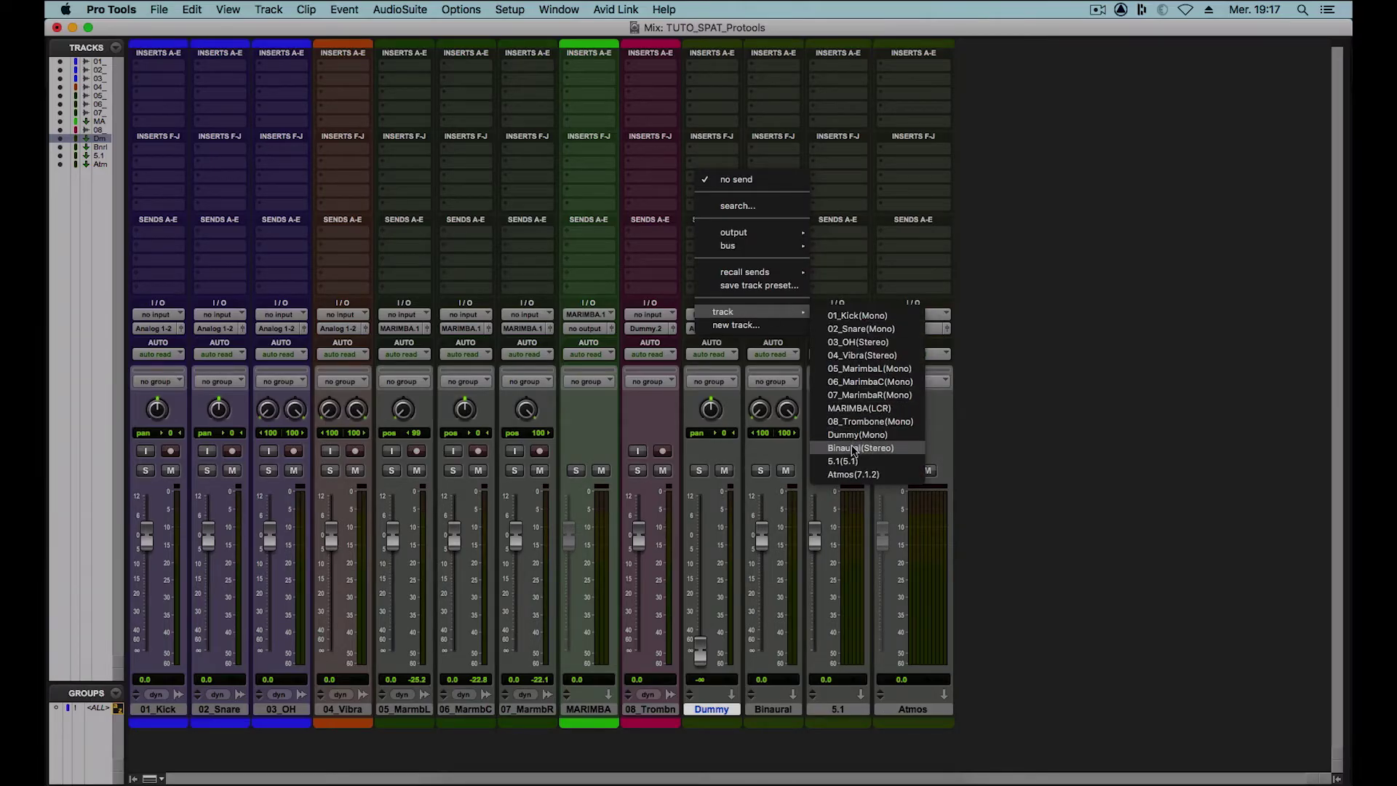
left_click(860, 448)
left_click(710, 246)
mouse_move(723, 313)
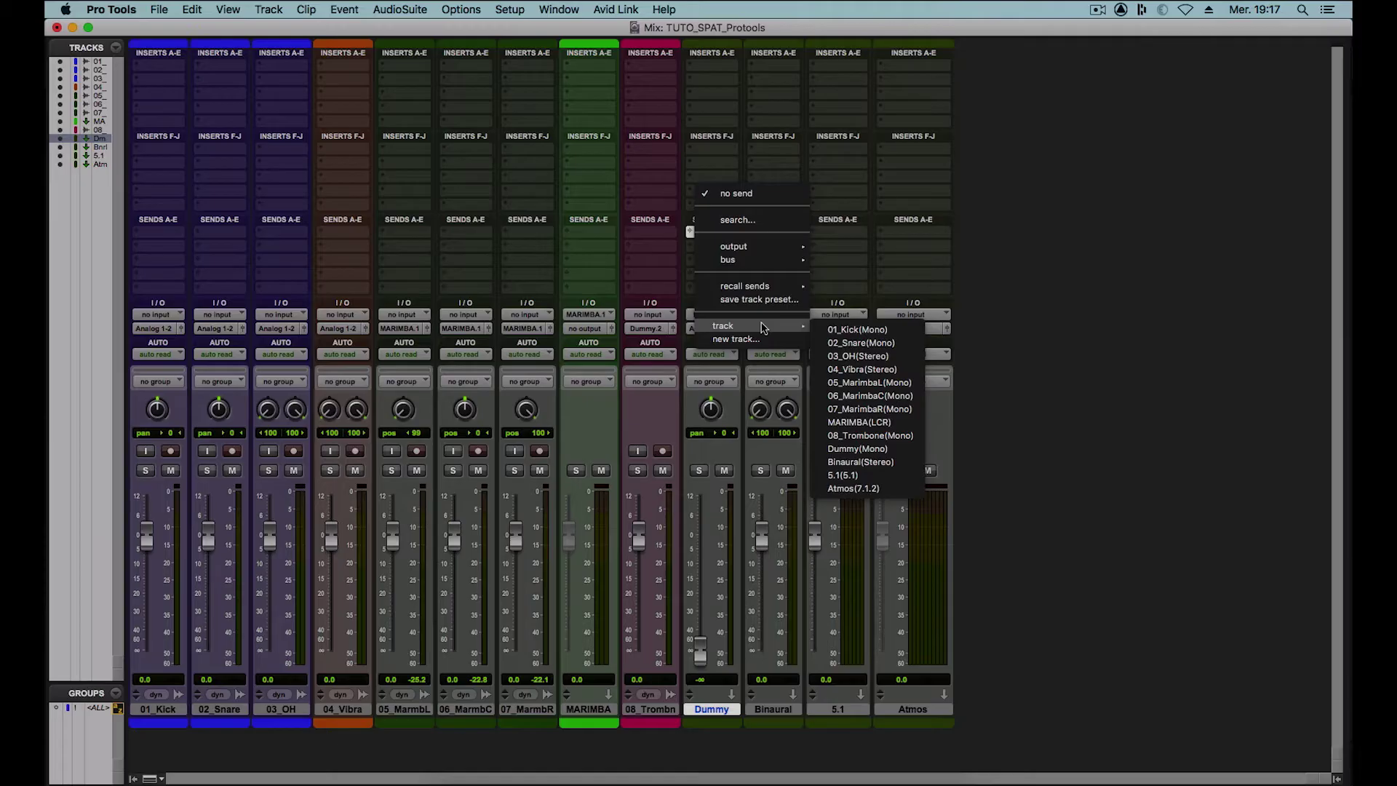
left_click(843, 475)
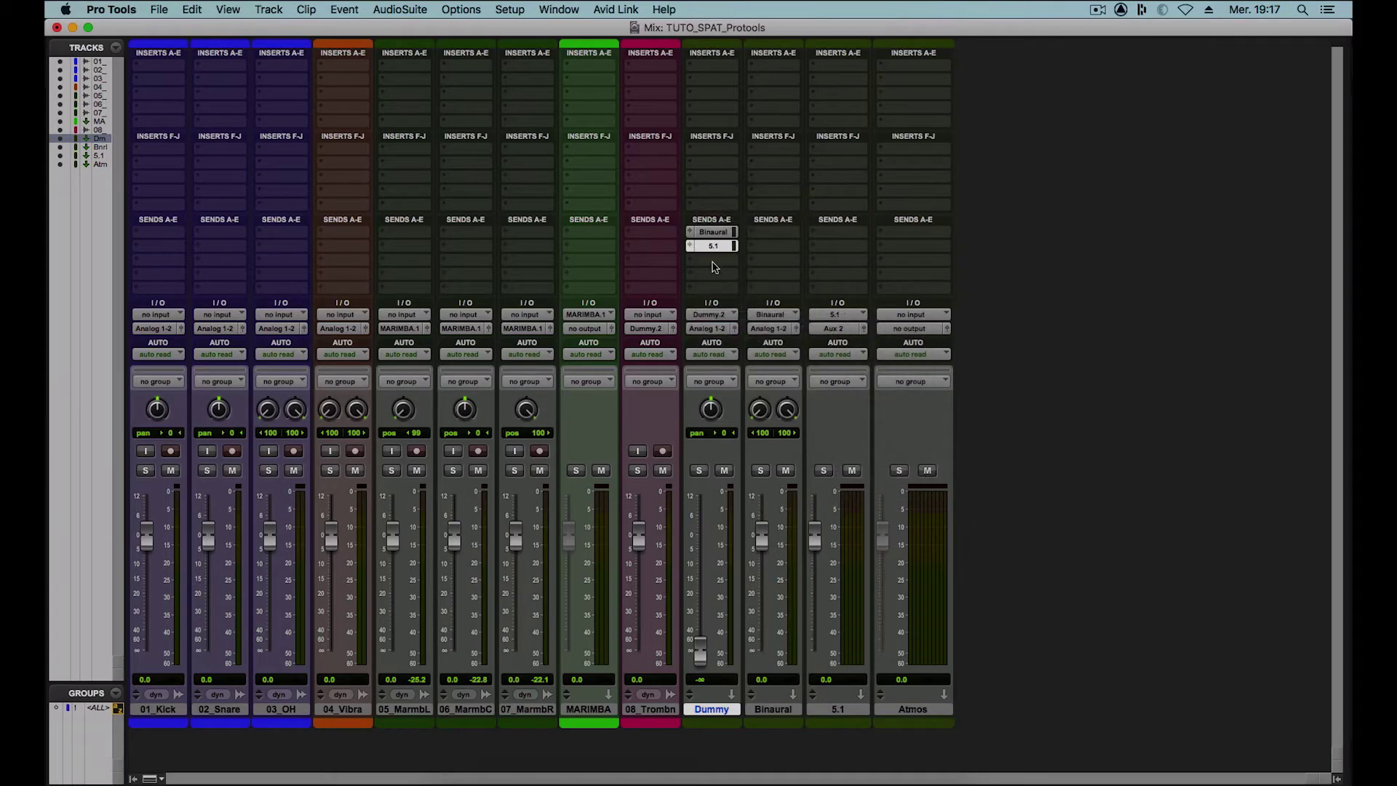
left_click(713, 267)
mouse_move(724, 340)
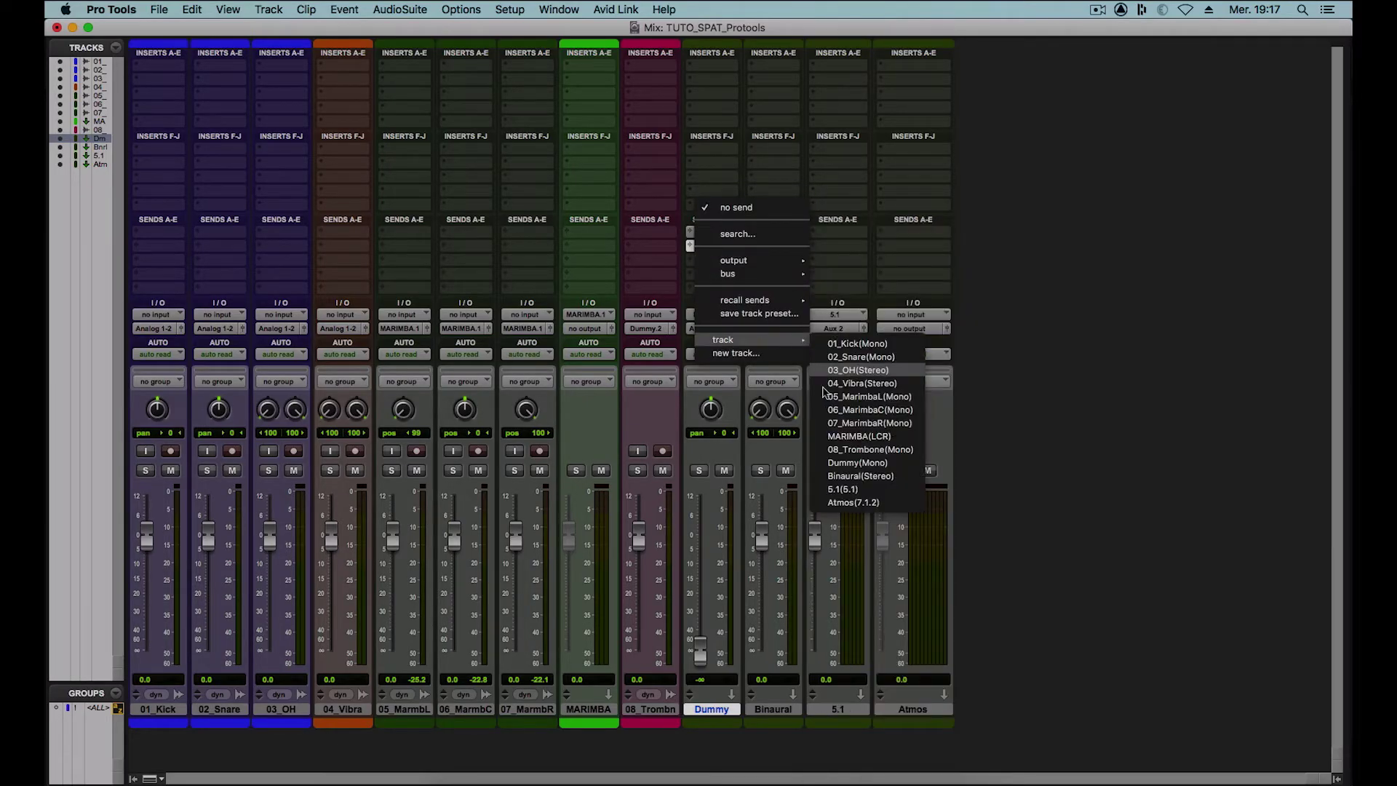
left_click(852, 502)
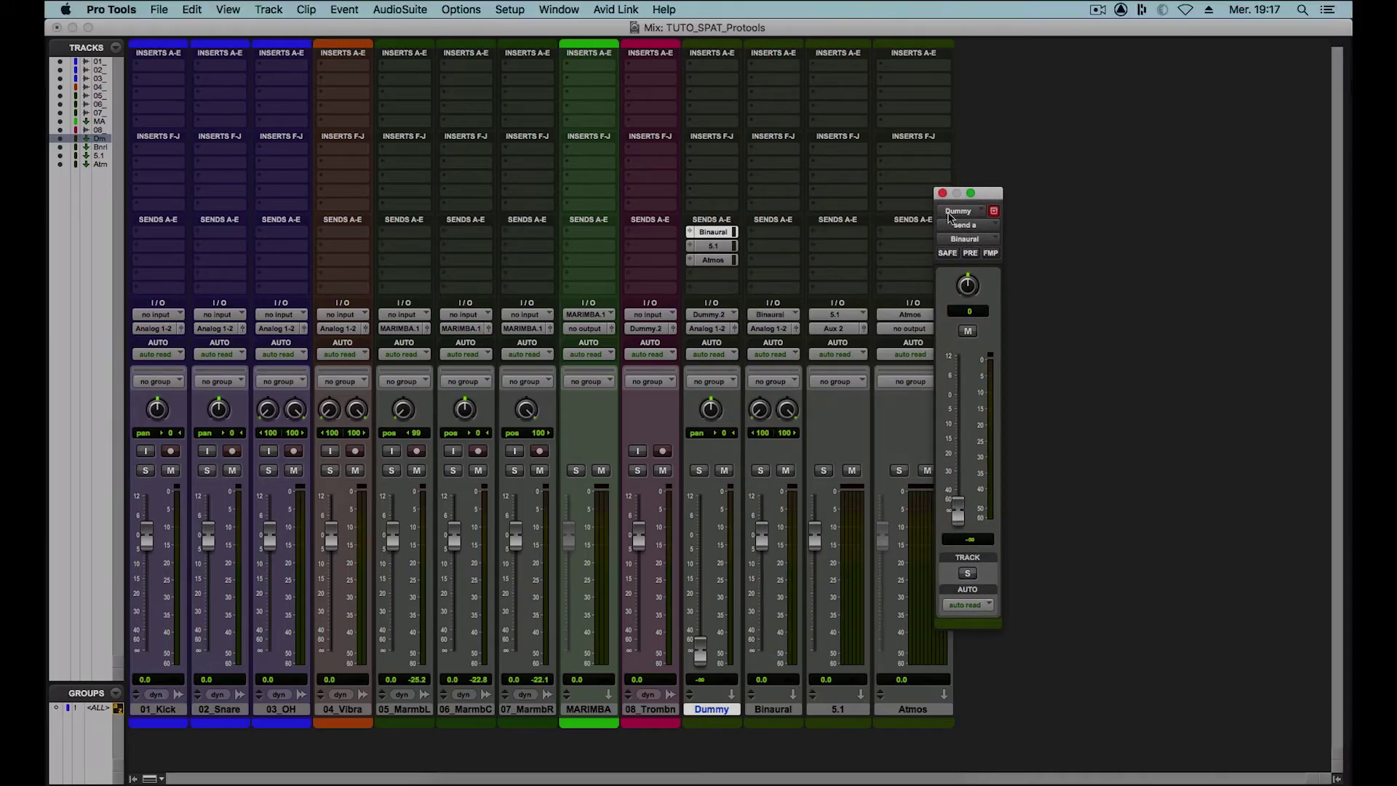
- Make the Binaural and 5.1 sends pre-fader with raised send levels
left_click(971, 253)
left_click_drag(957, 509, 957, 419)
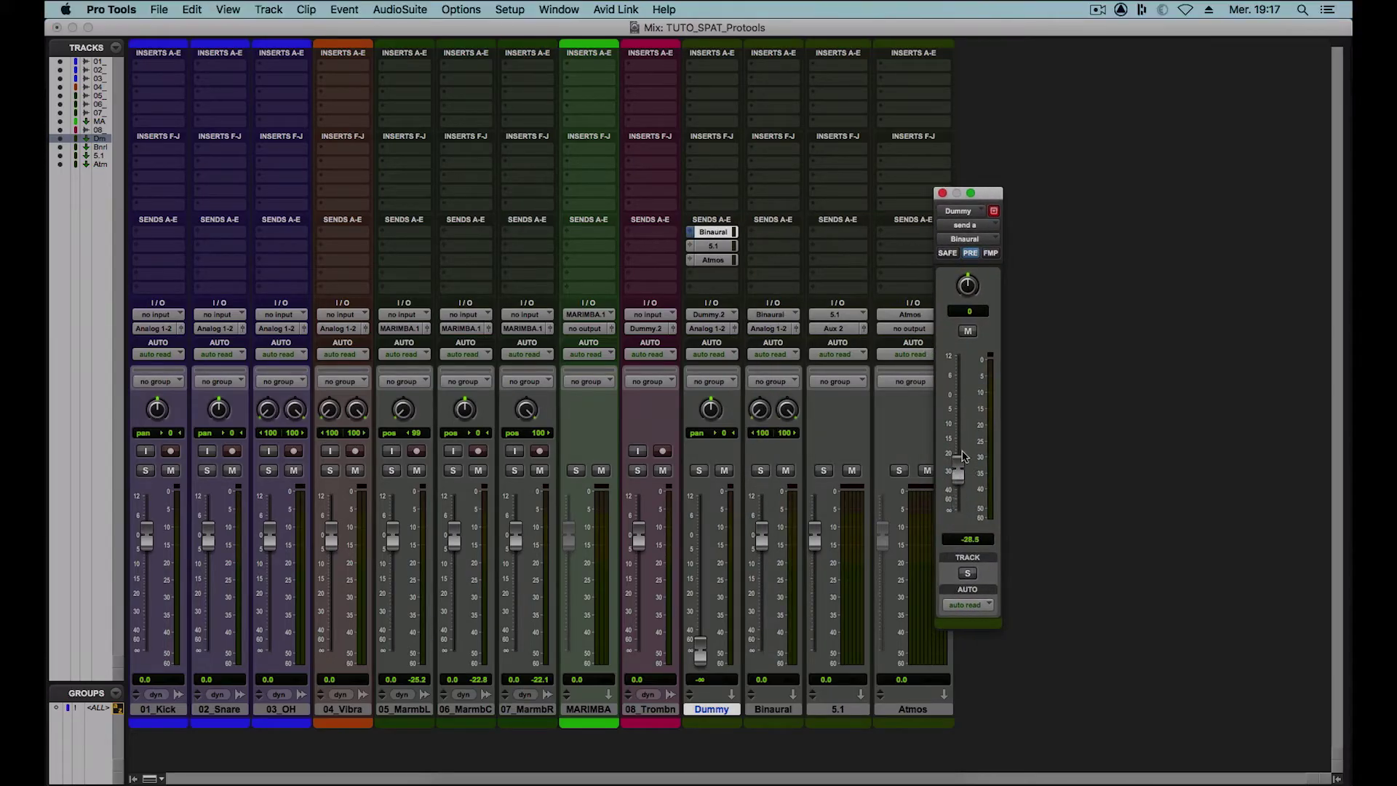
left_click(712, 245)
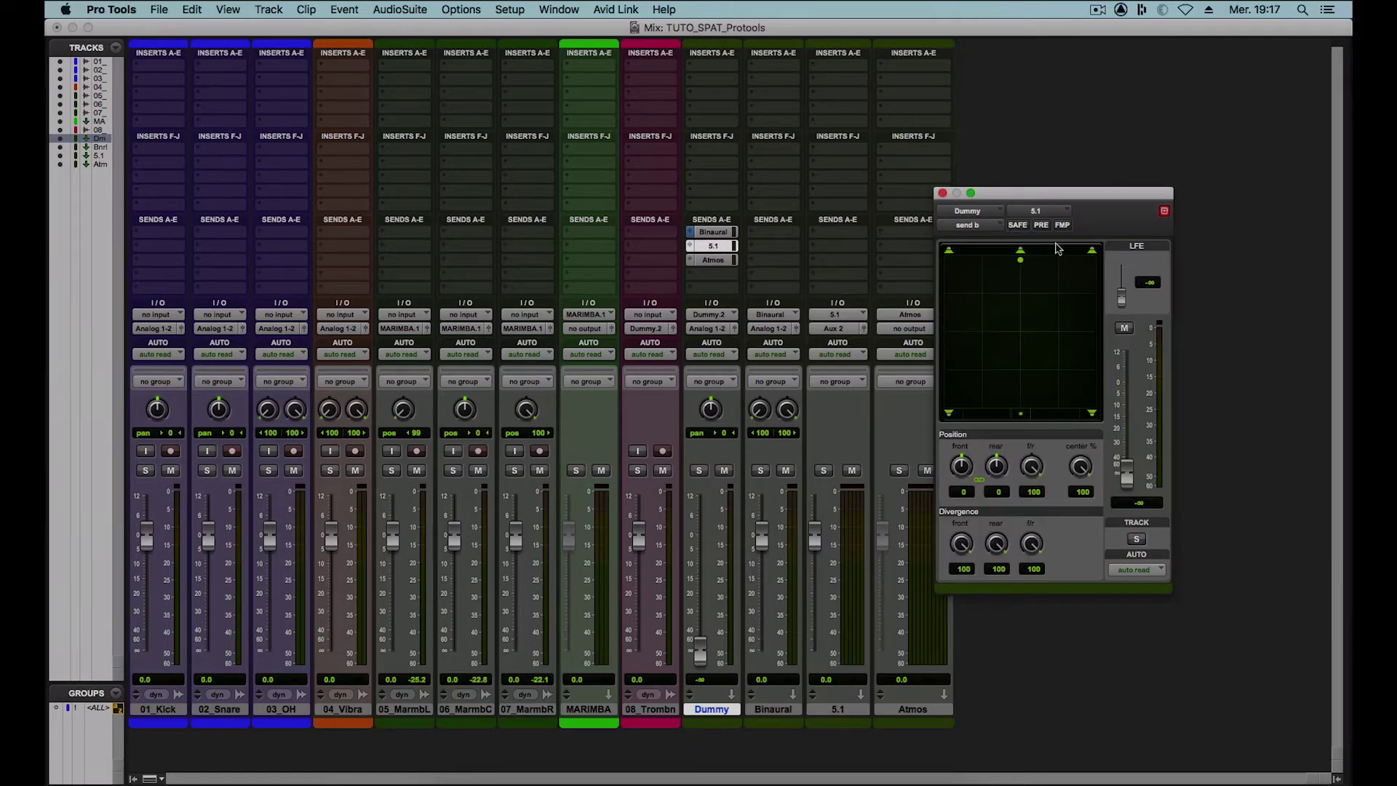
left_click(1041, 225)
left_click_drag(1127, 472, 1127, 400)
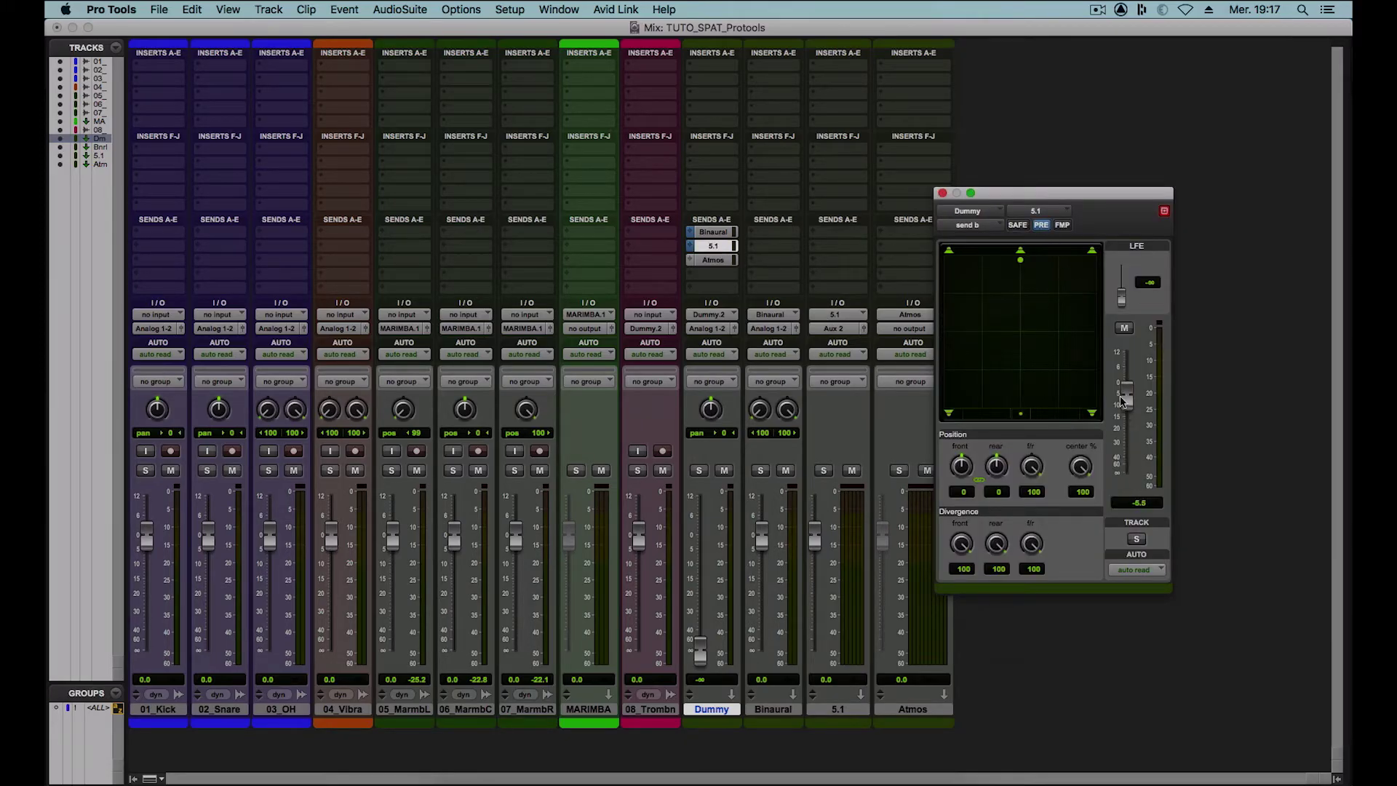
left_click(712, 261)
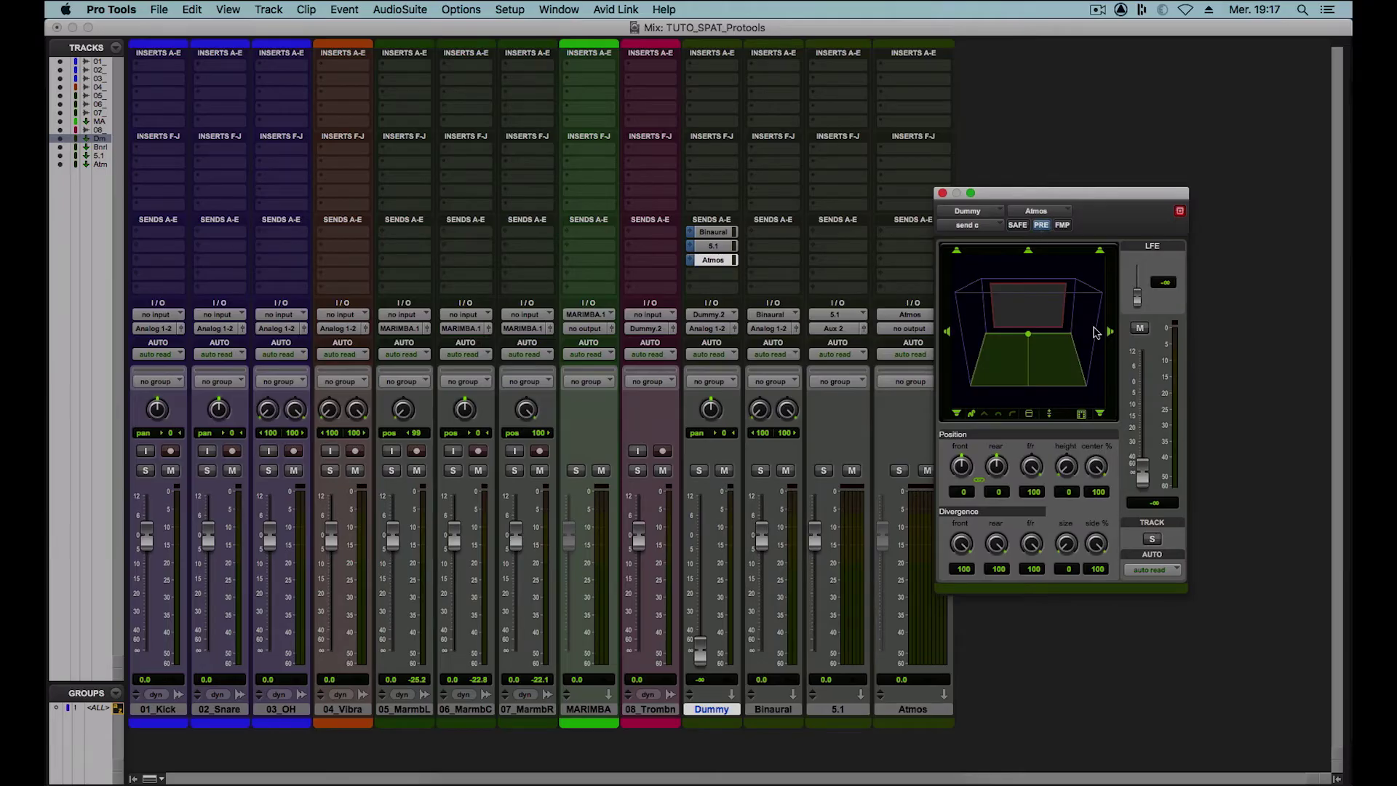
left_click(942, 195)
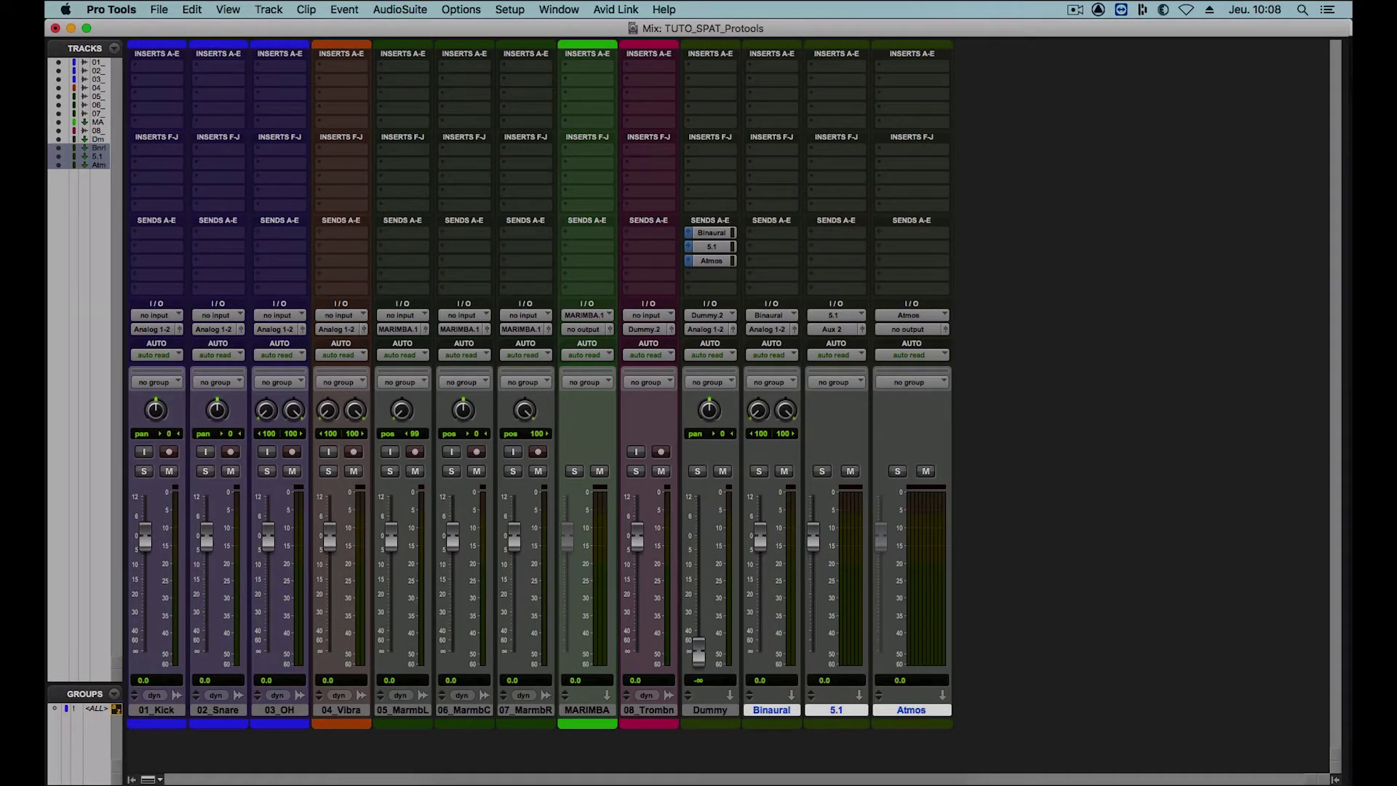
- Insert Spat Revolution Send on the kick, snare, OH, vibra, marimba and trombone tracks
left_click(162, 67)
mouse_move(180, 67)
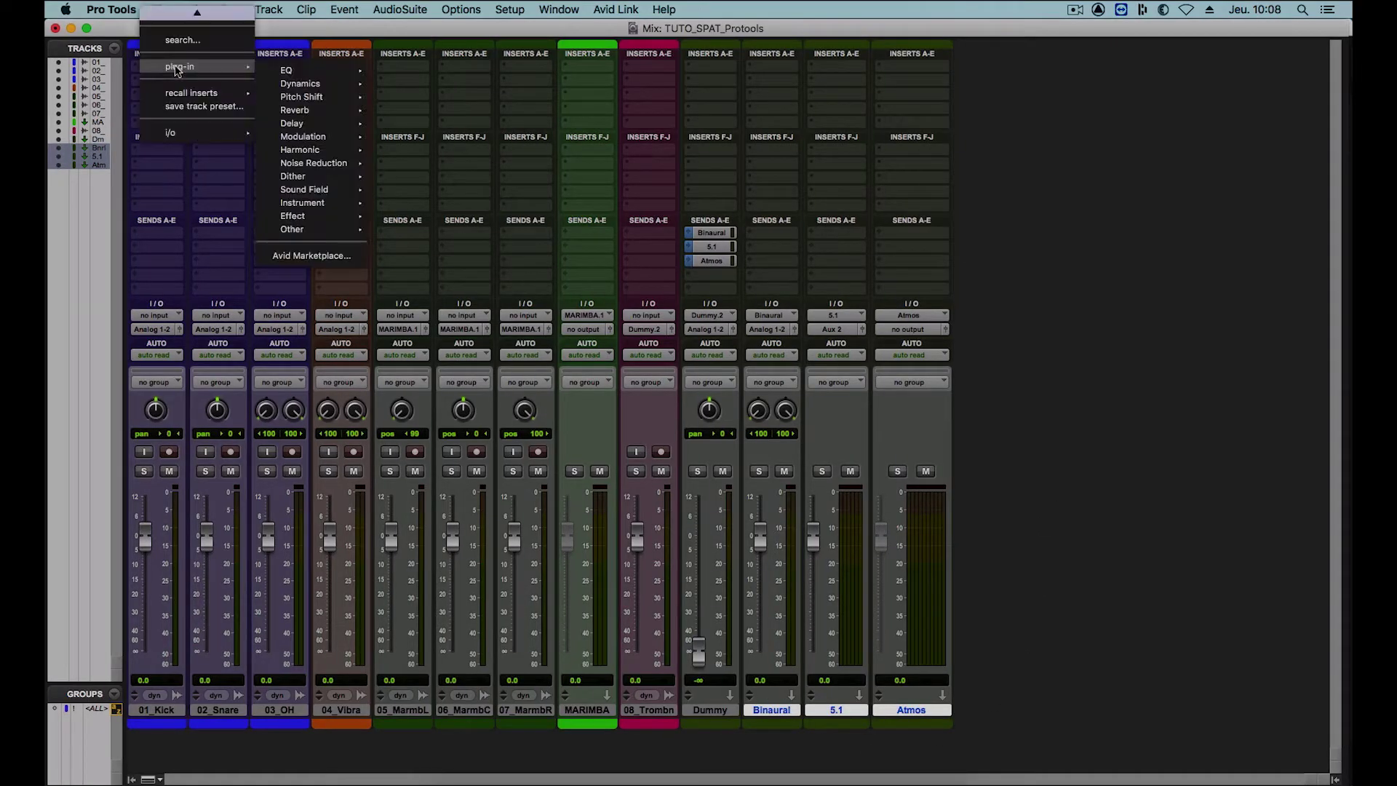
mouse_move(304, 189)
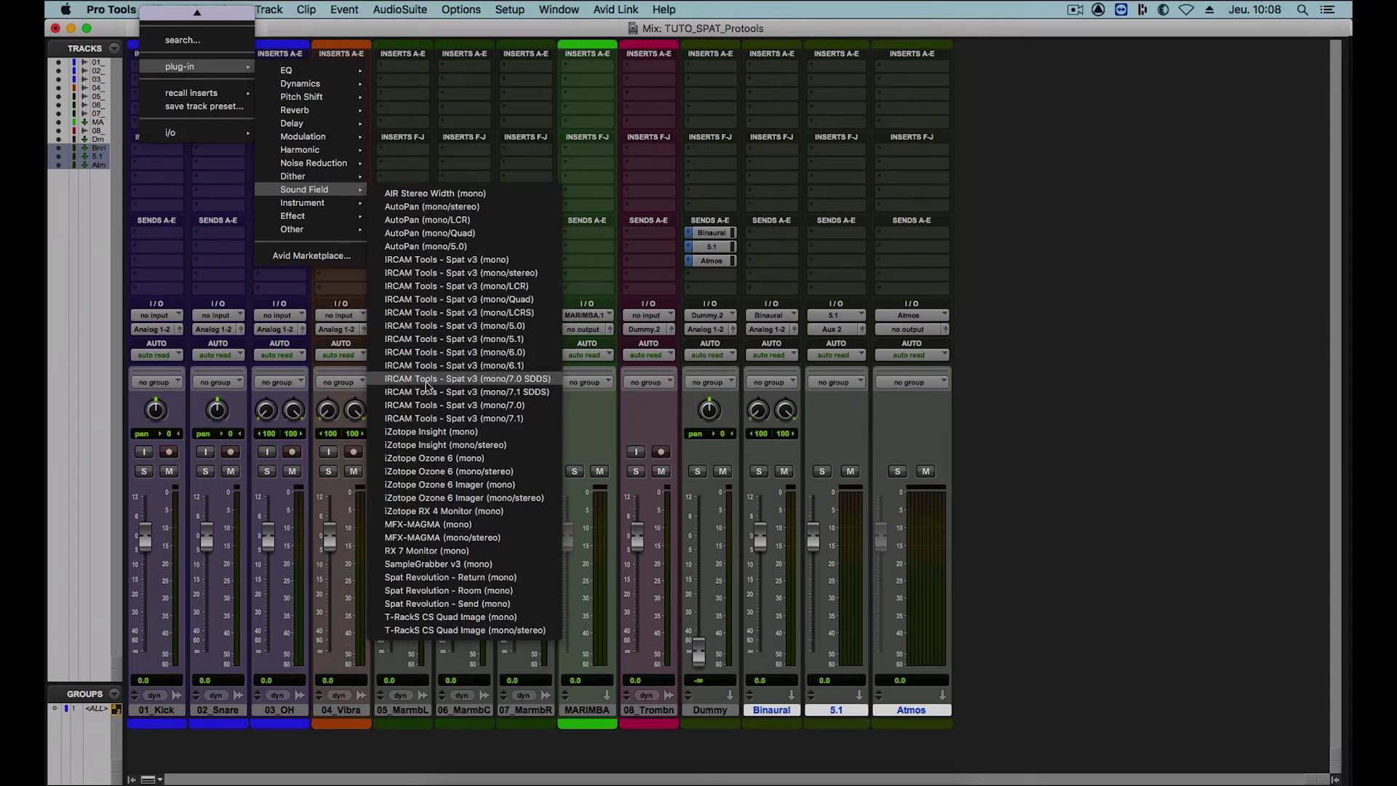
left_click(447, 604)
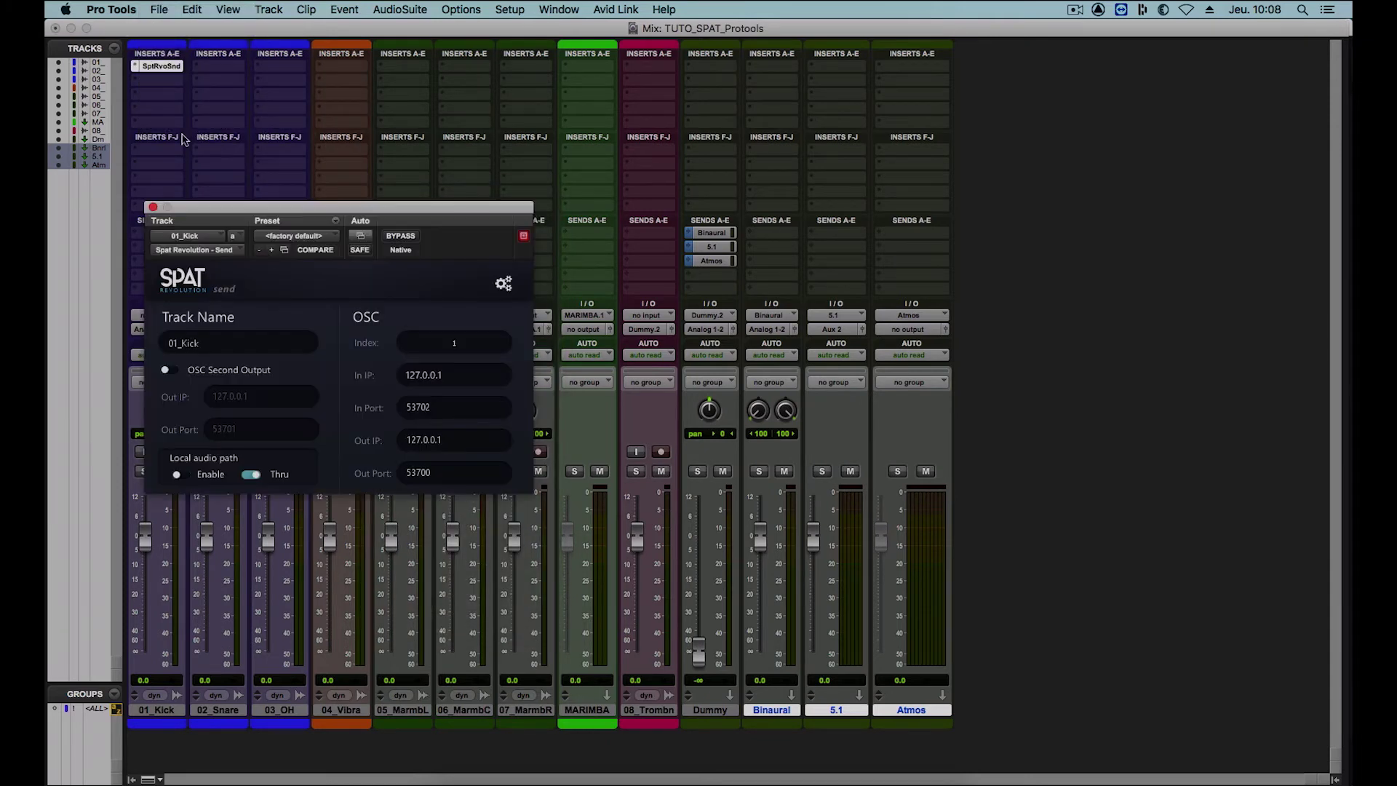
left_click(218, 68)
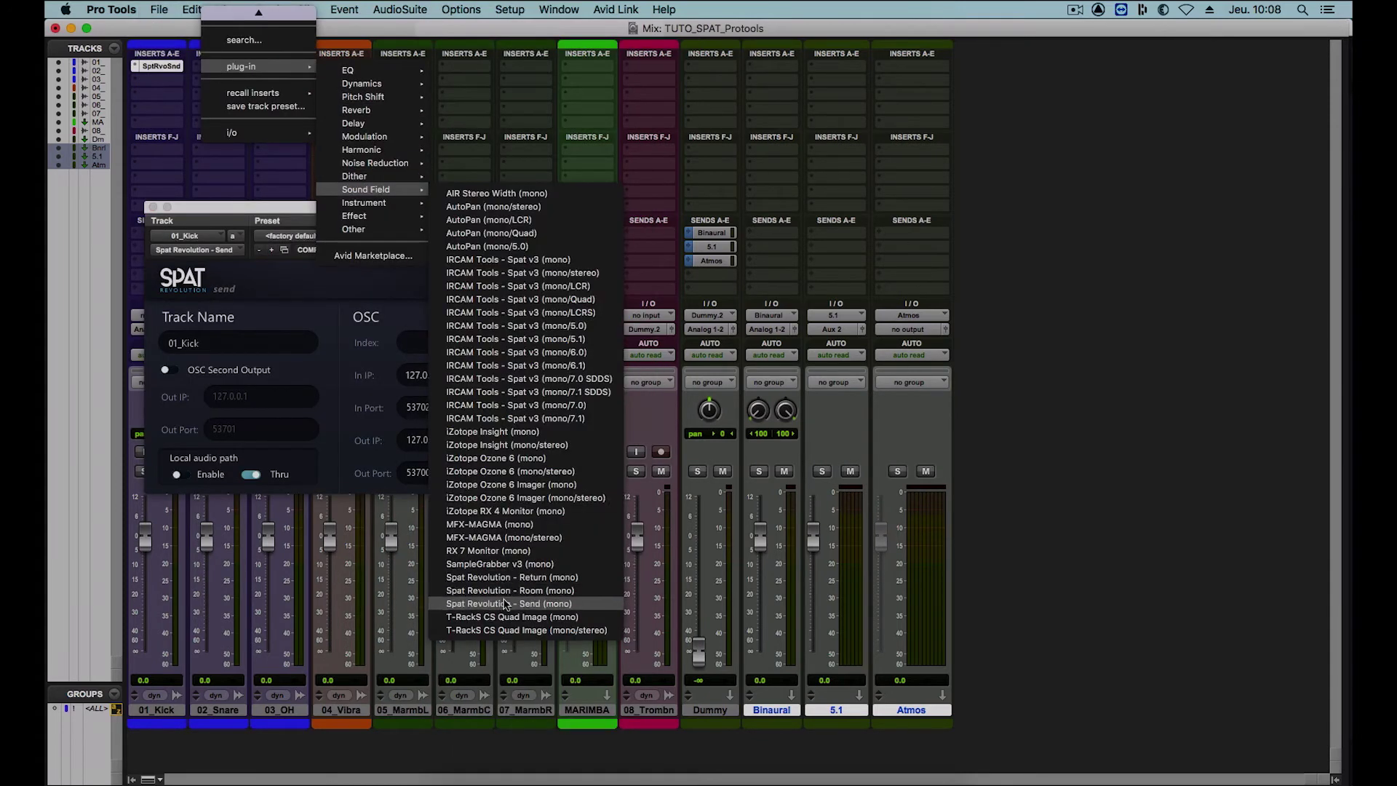
left_click(460, 603)
left_click(276, 68)
left_click(567, 532)
left_click(342, 66)
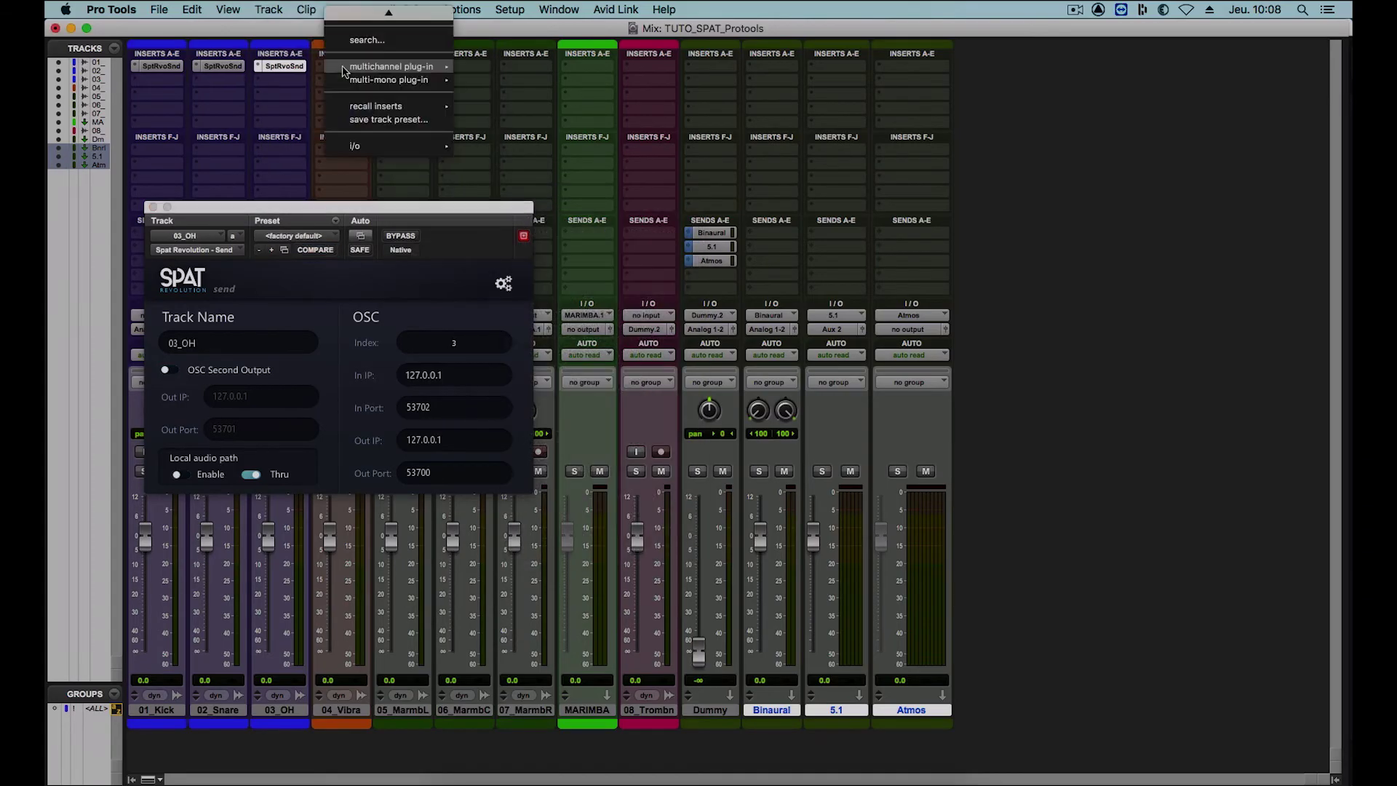
left_click(627, 524)
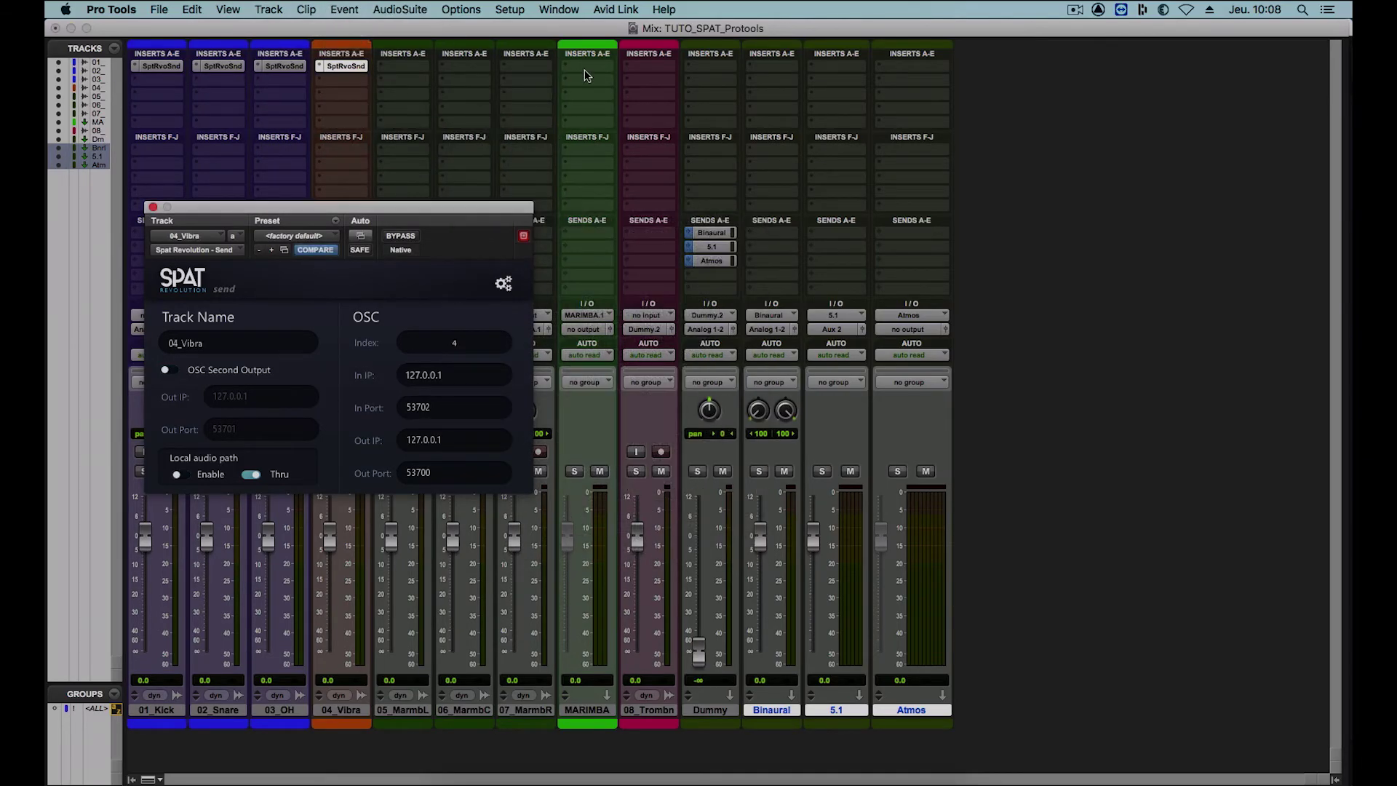
left_click(589, 67)
left_click(873, 570)
left_click(650, 66)
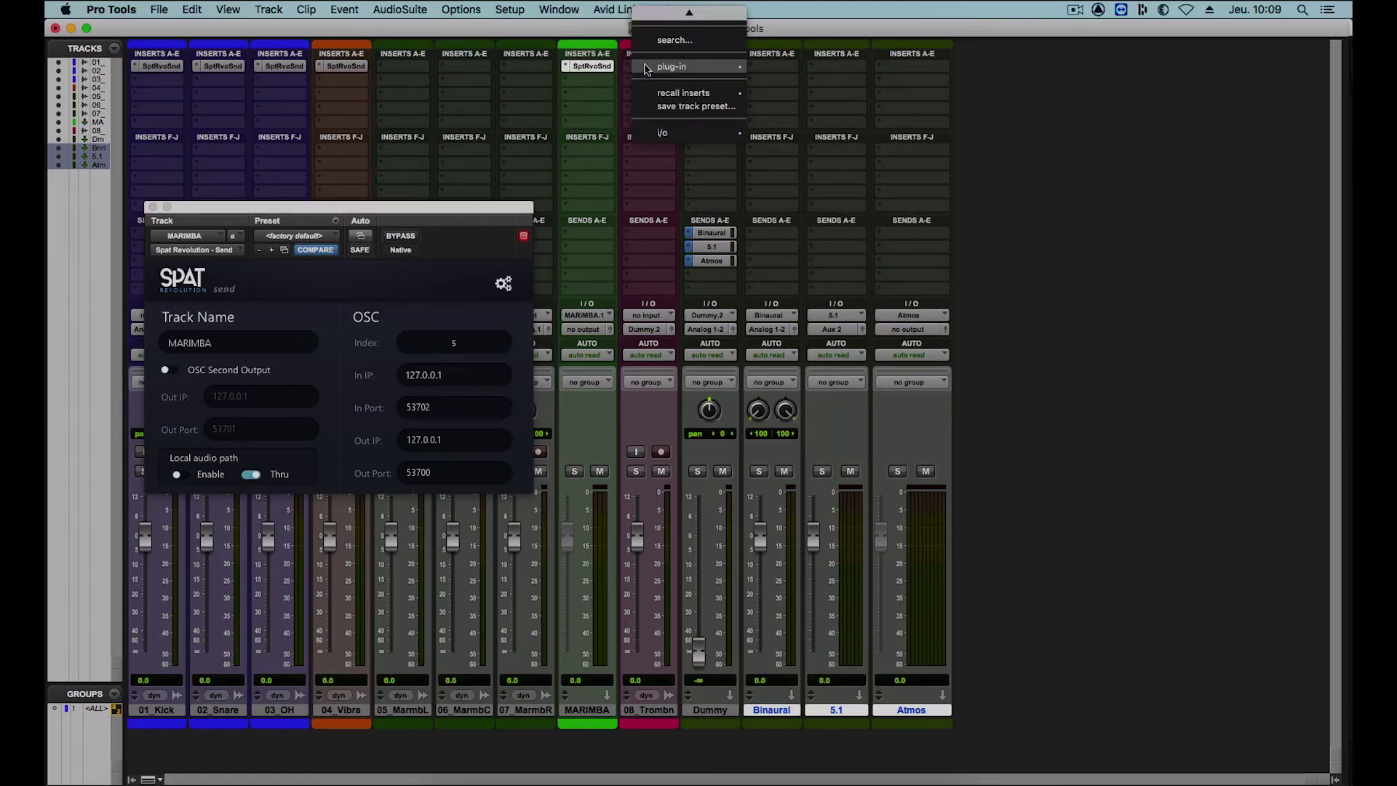
left_click(885, 608)
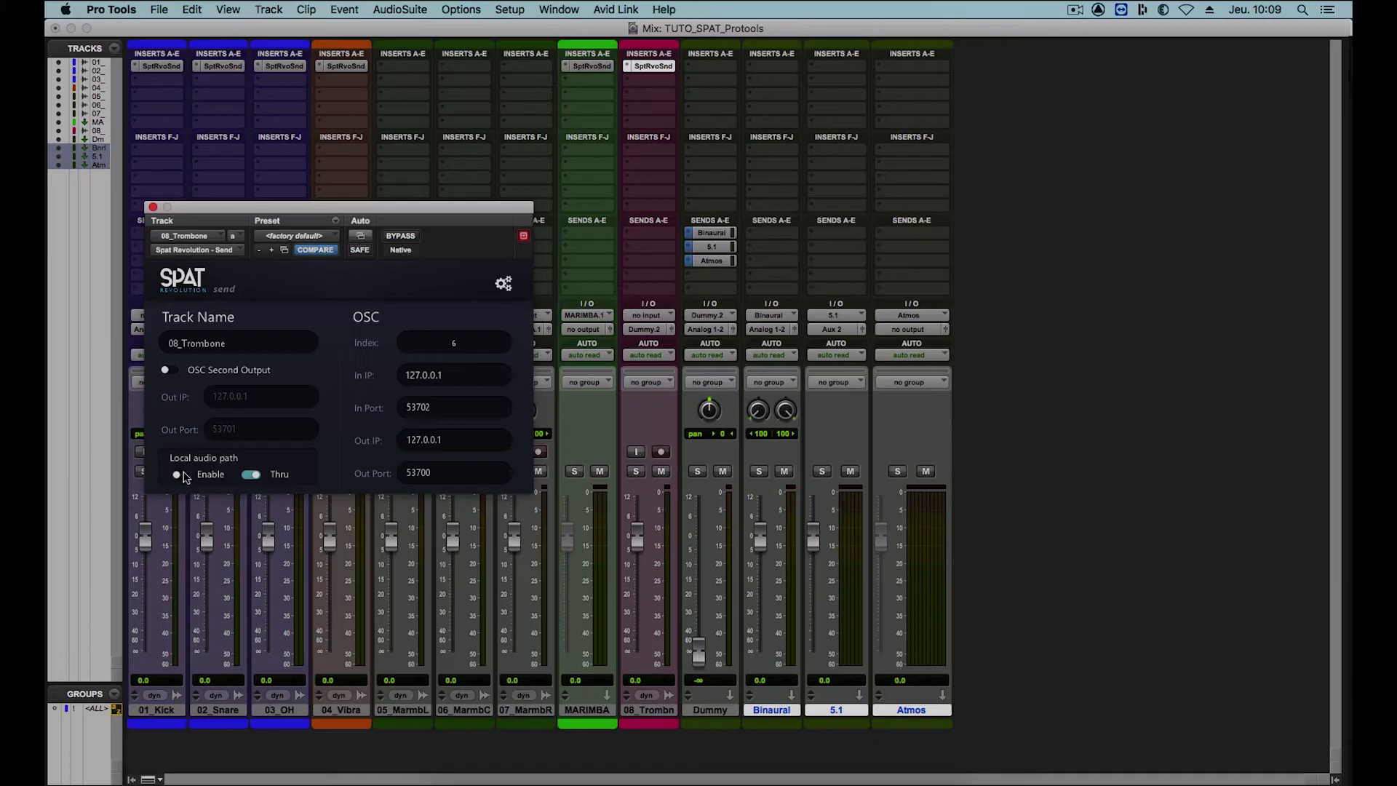
- Enable local audio path on the trombone send and review the other tracks' send settings
left_click(179, 475)
left_click(164, 68)
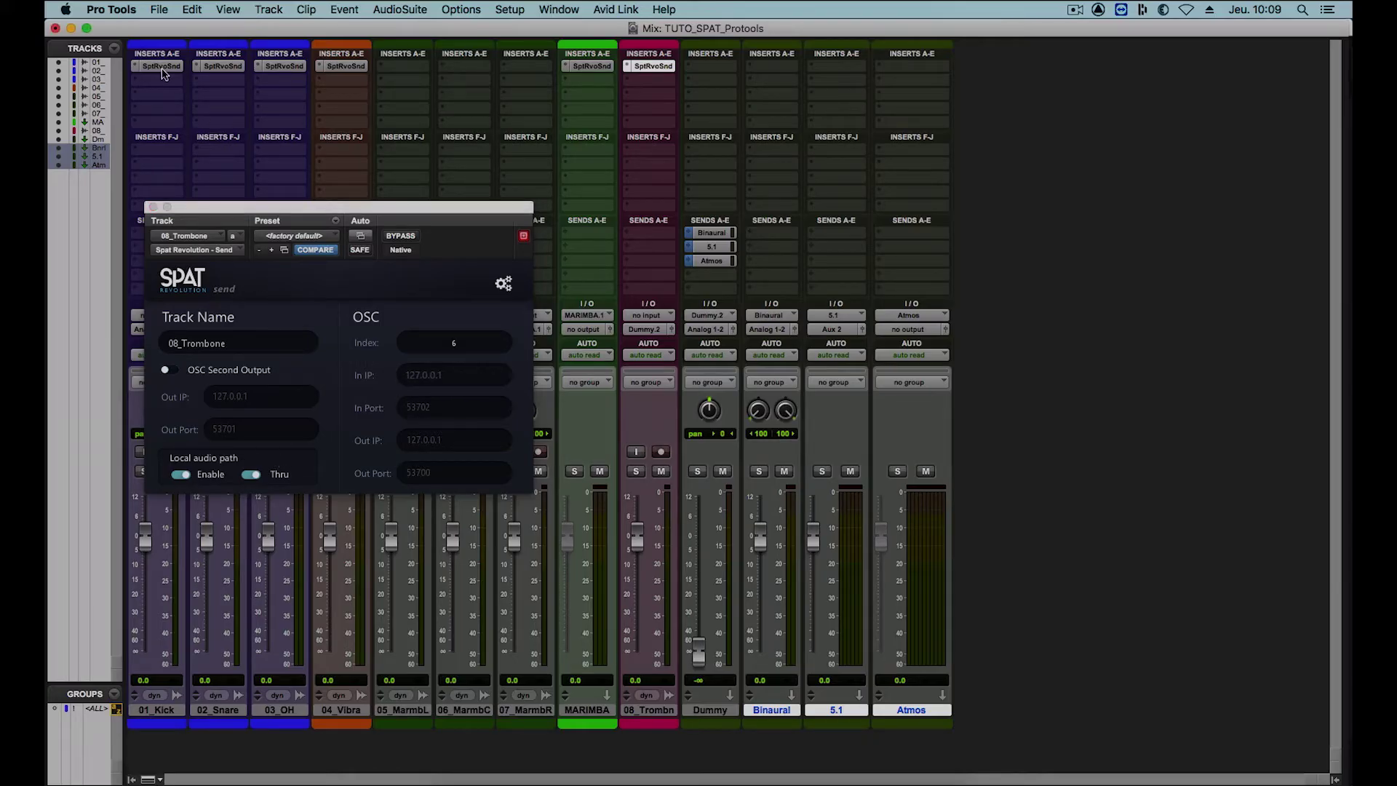
left_click(224, 68)
left_click(273, 68)
left_click(345, 68)
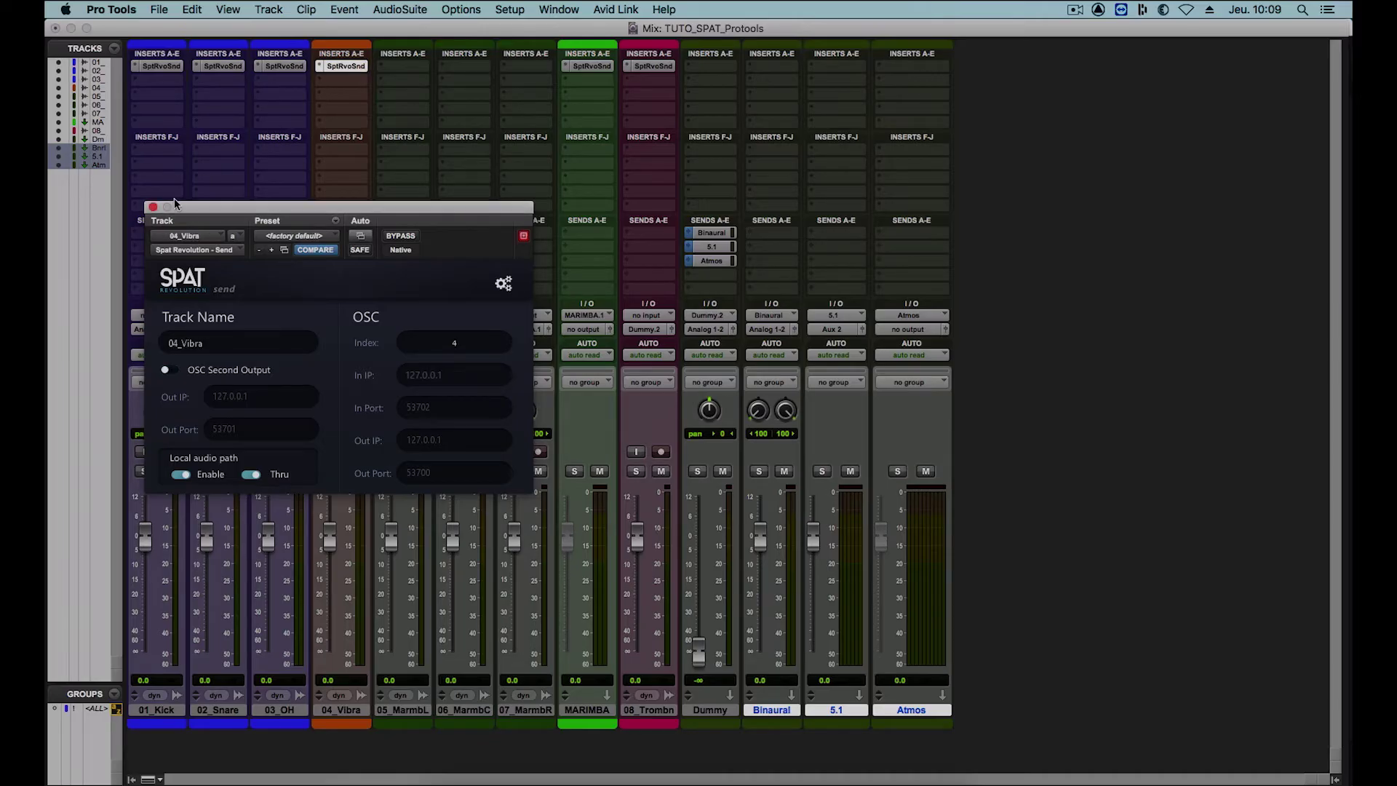
left_click(153, 207)
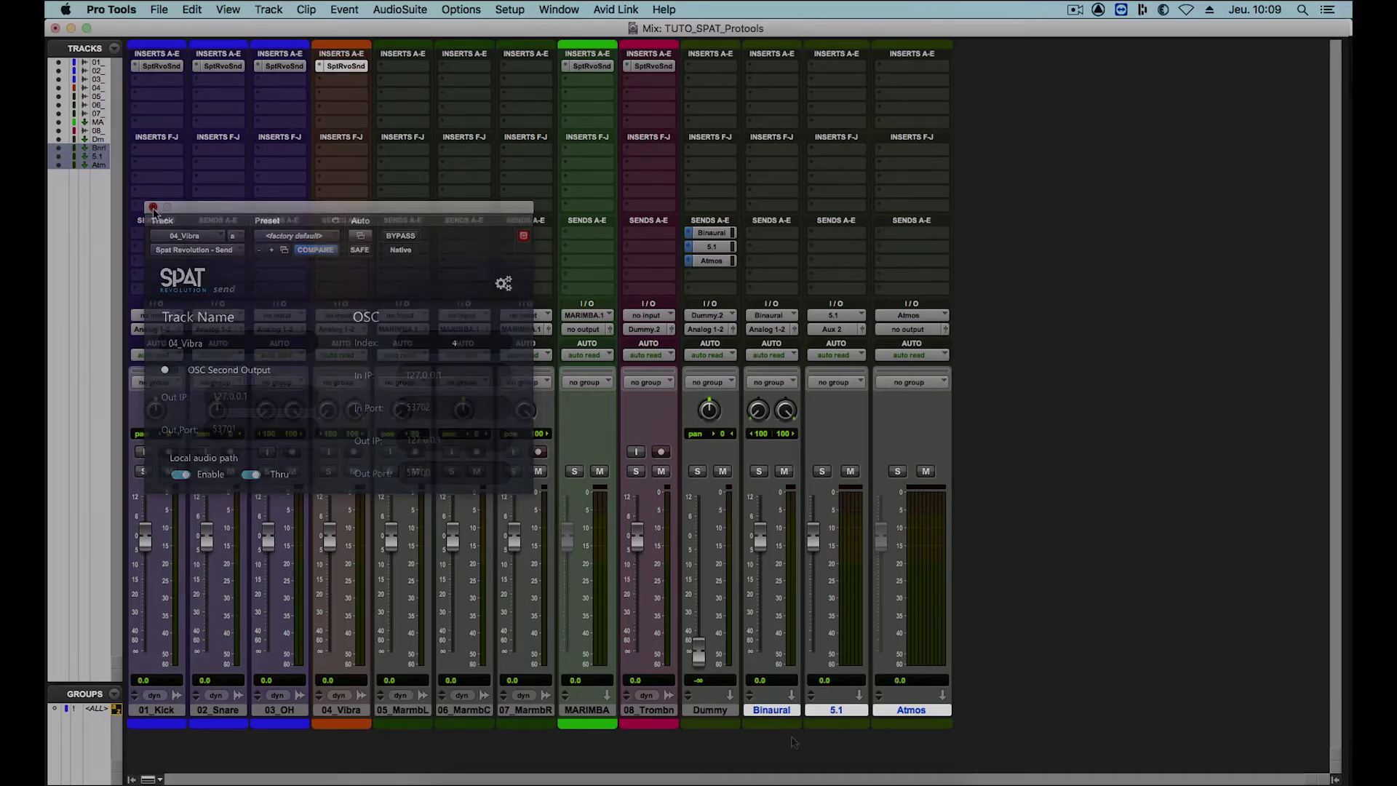
- Insert Spat Revolution Return on the Binaural and Atmos aux tracks
left_click(781, 72)
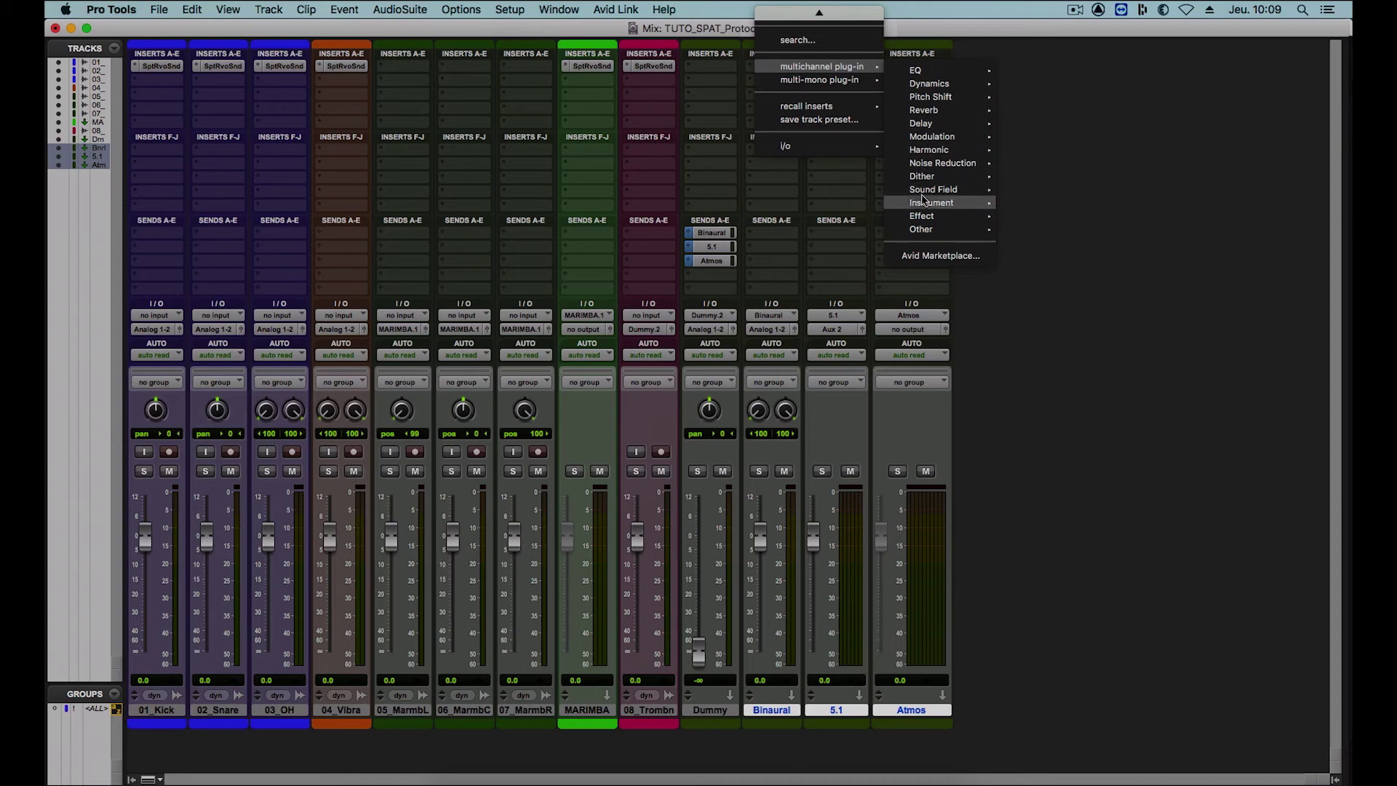
mouse_move(933, 188)
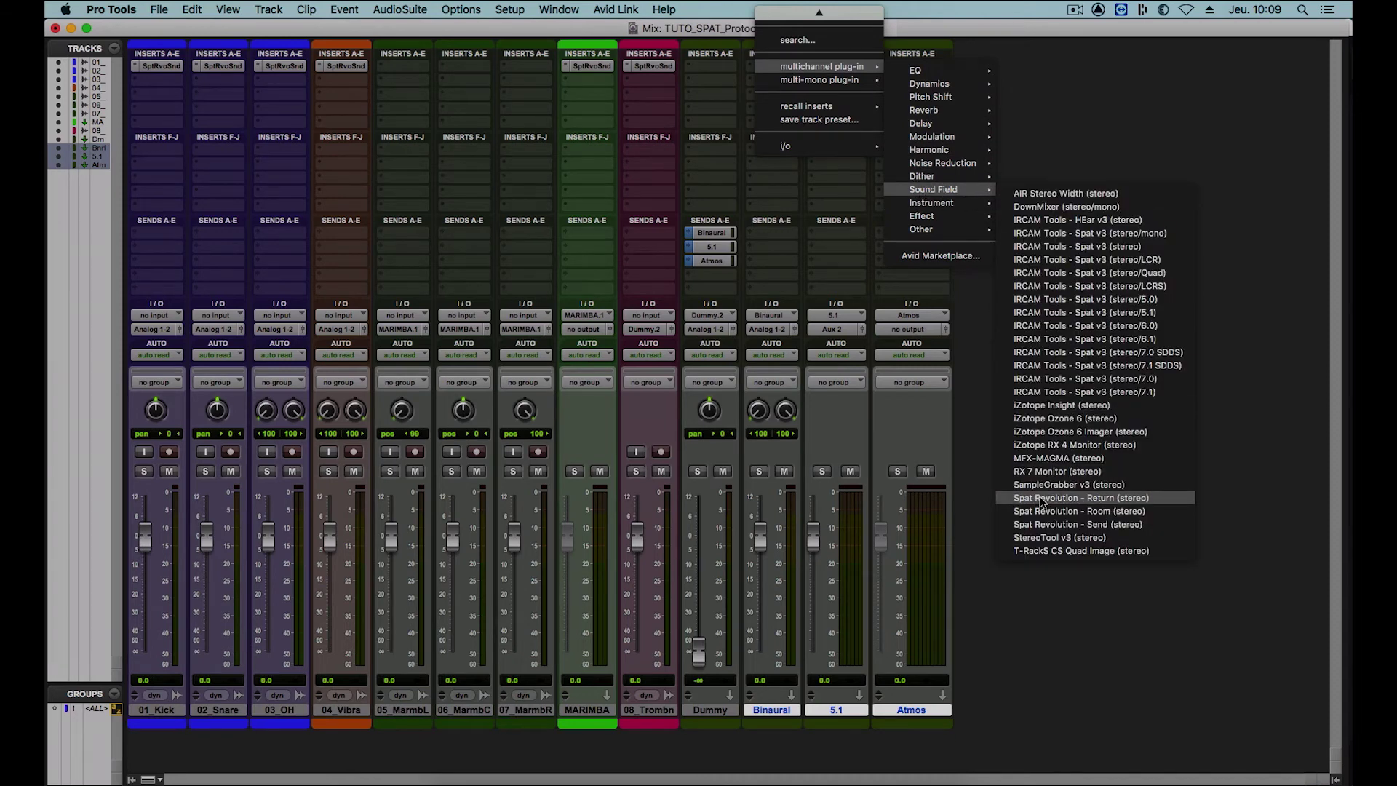
left_click(1049, 498)
left_click(839, 67)
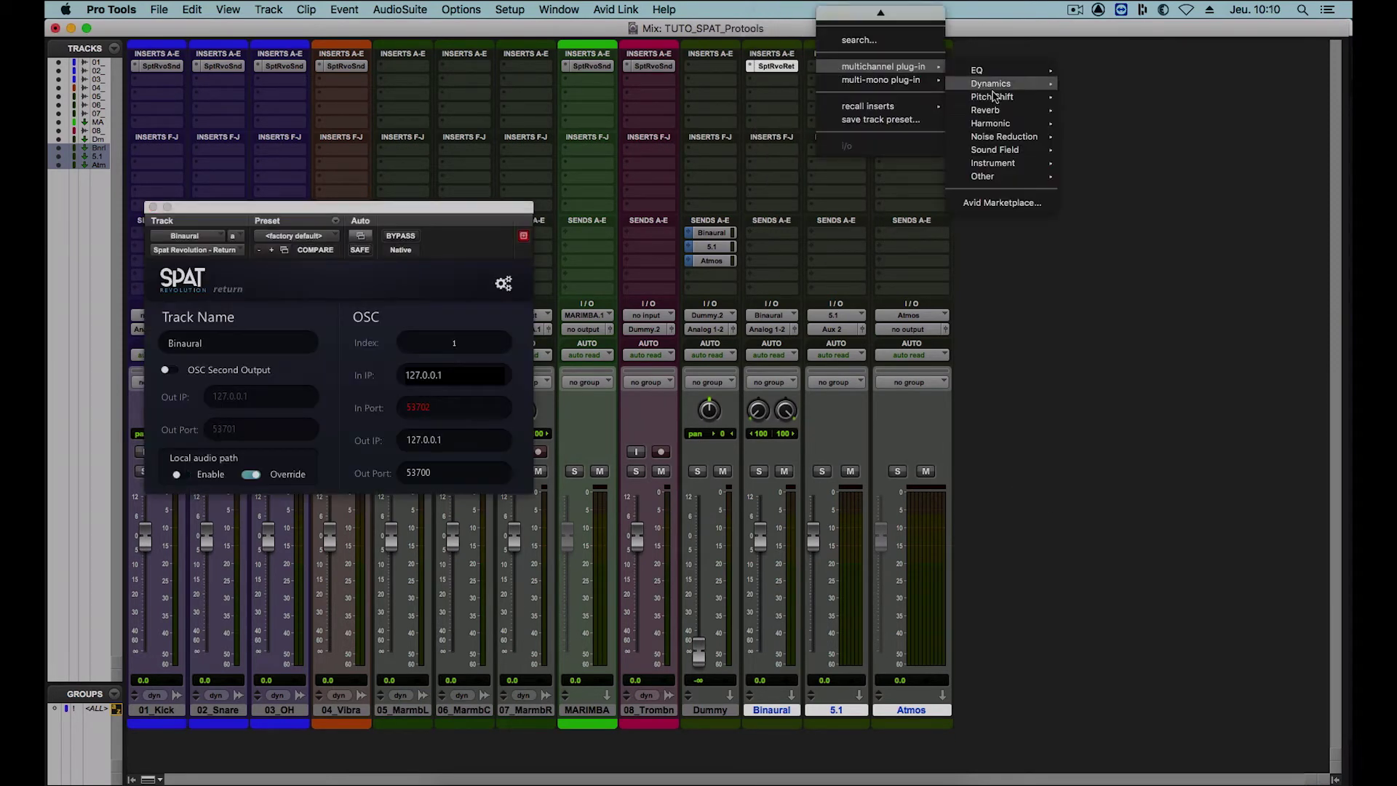
left_click(1136, 405)
left_click(912, 67)
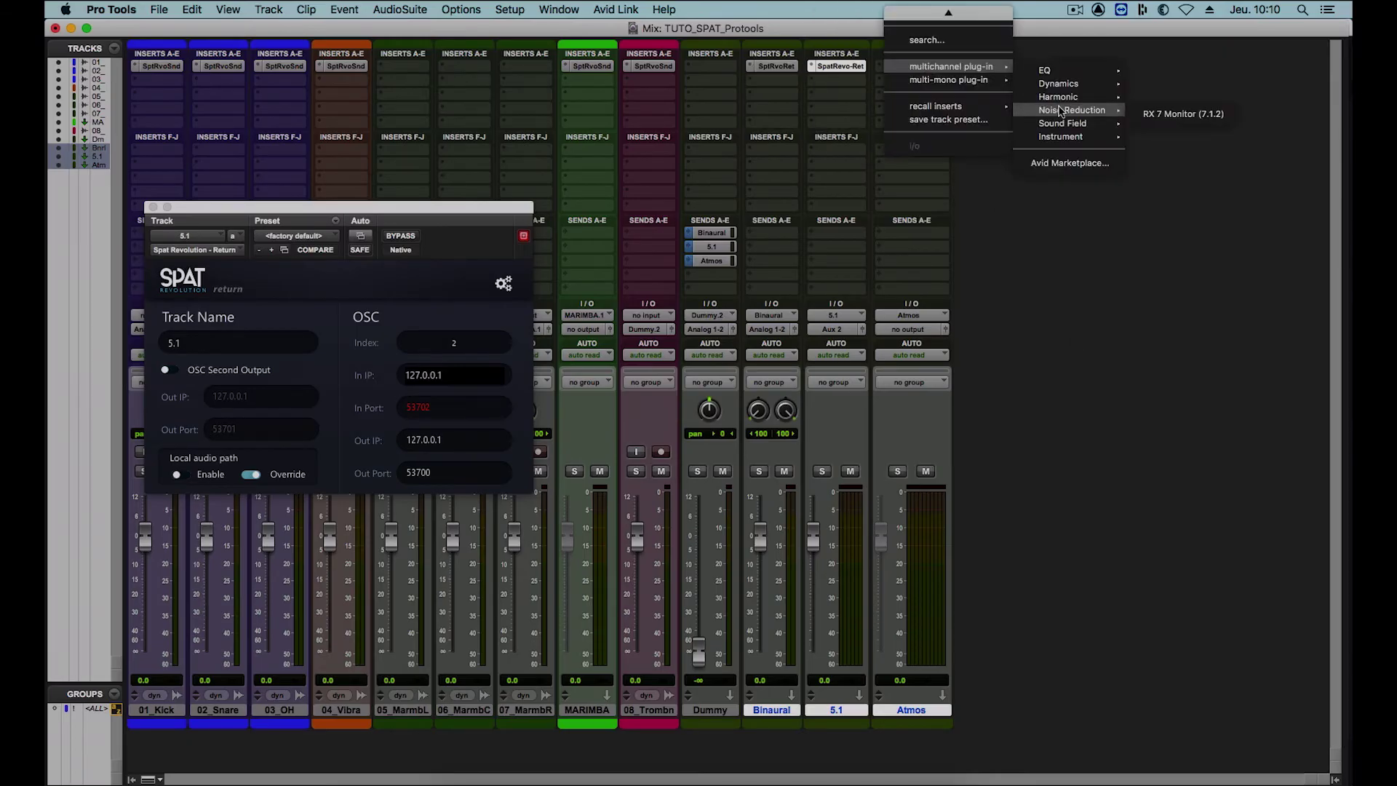
left_click(1169, 154)
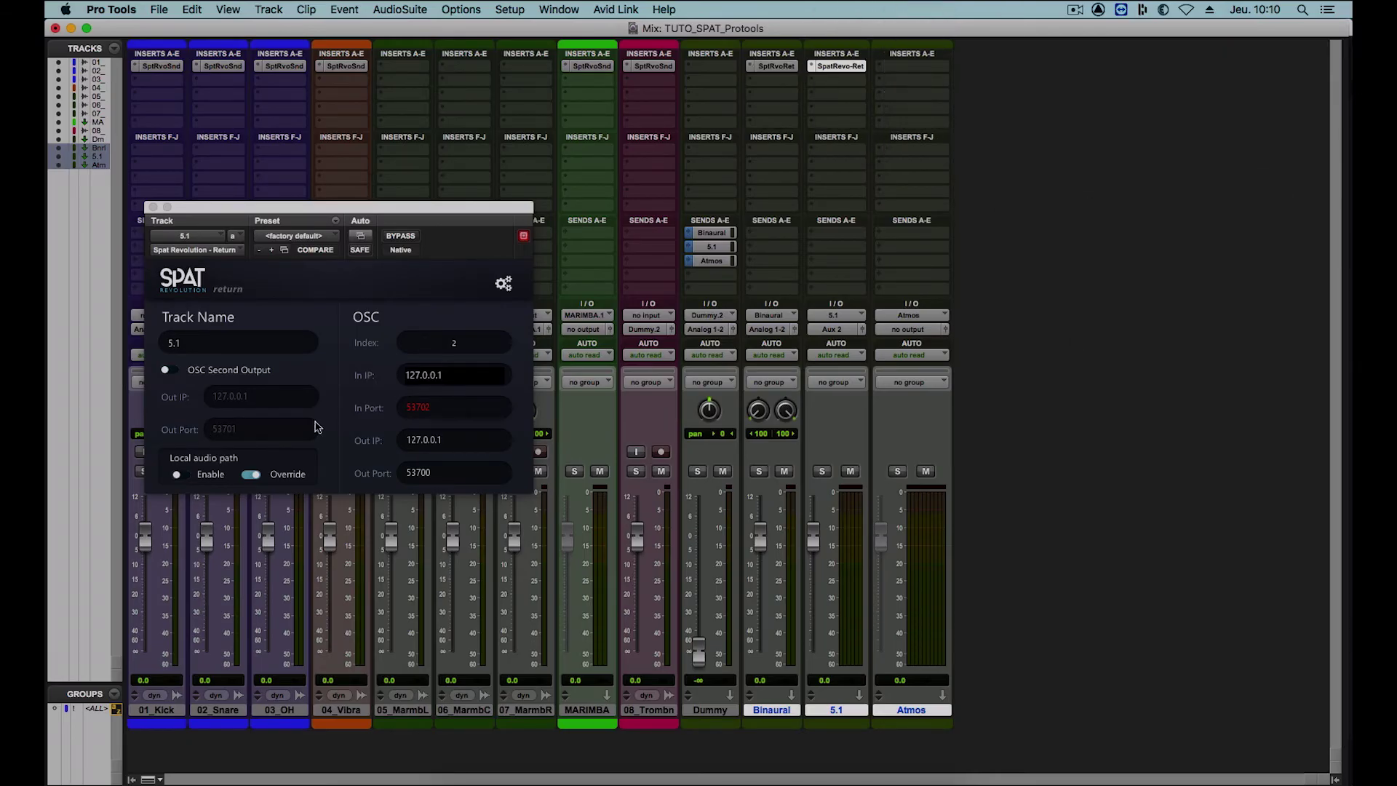
- Enable the return's local audio path and check the 5.1 and Atmos return settings
left_click(180, 476)
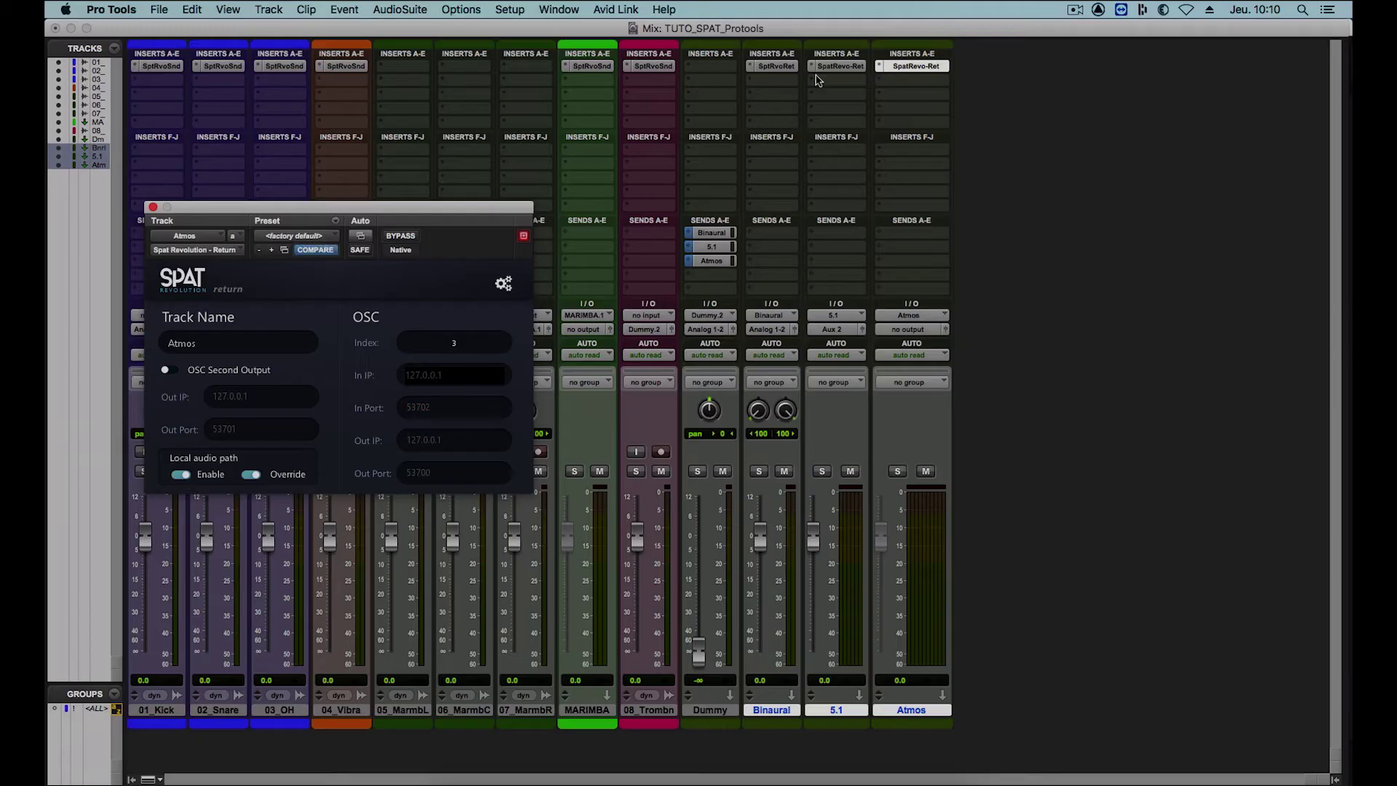
left_click(768, 69)
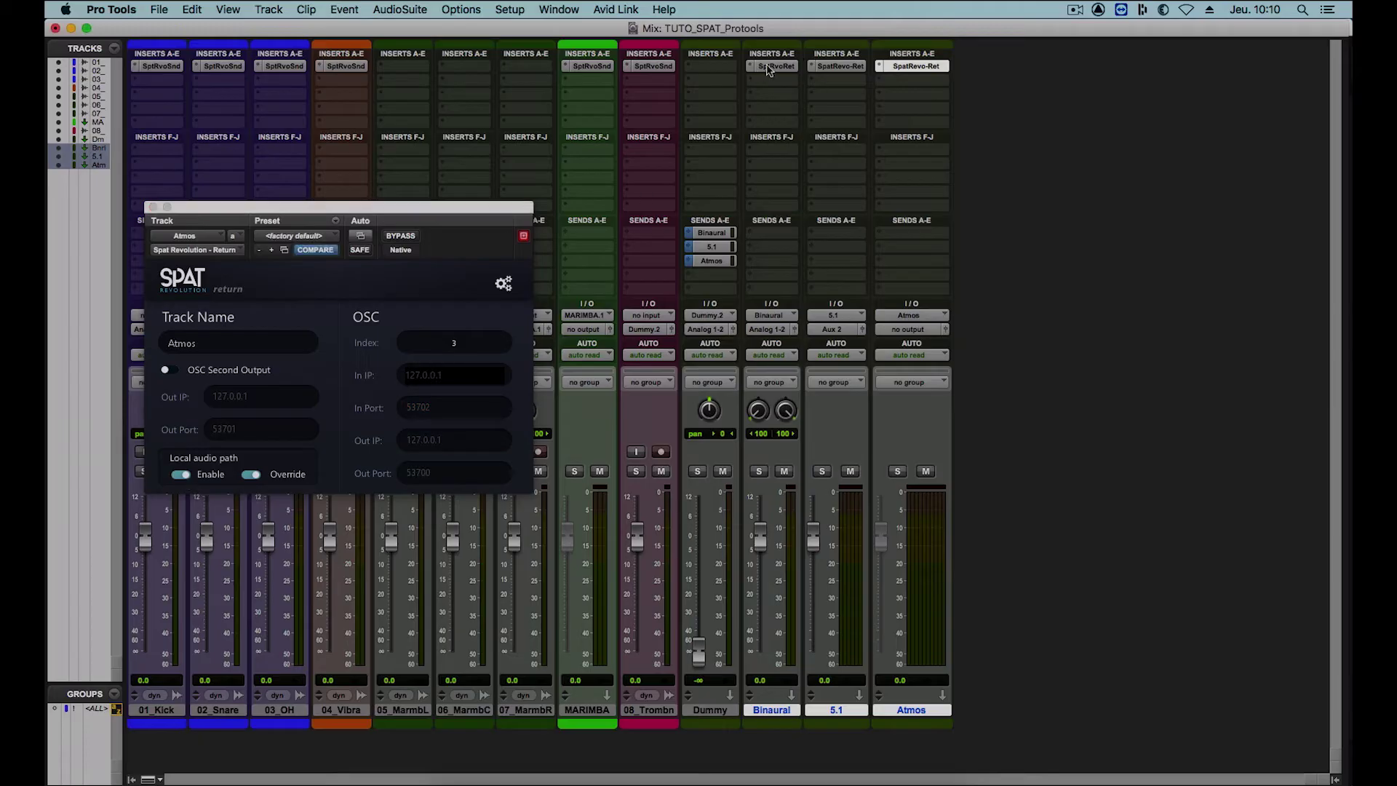
left_click(838, 69)
left_click(908, 68)
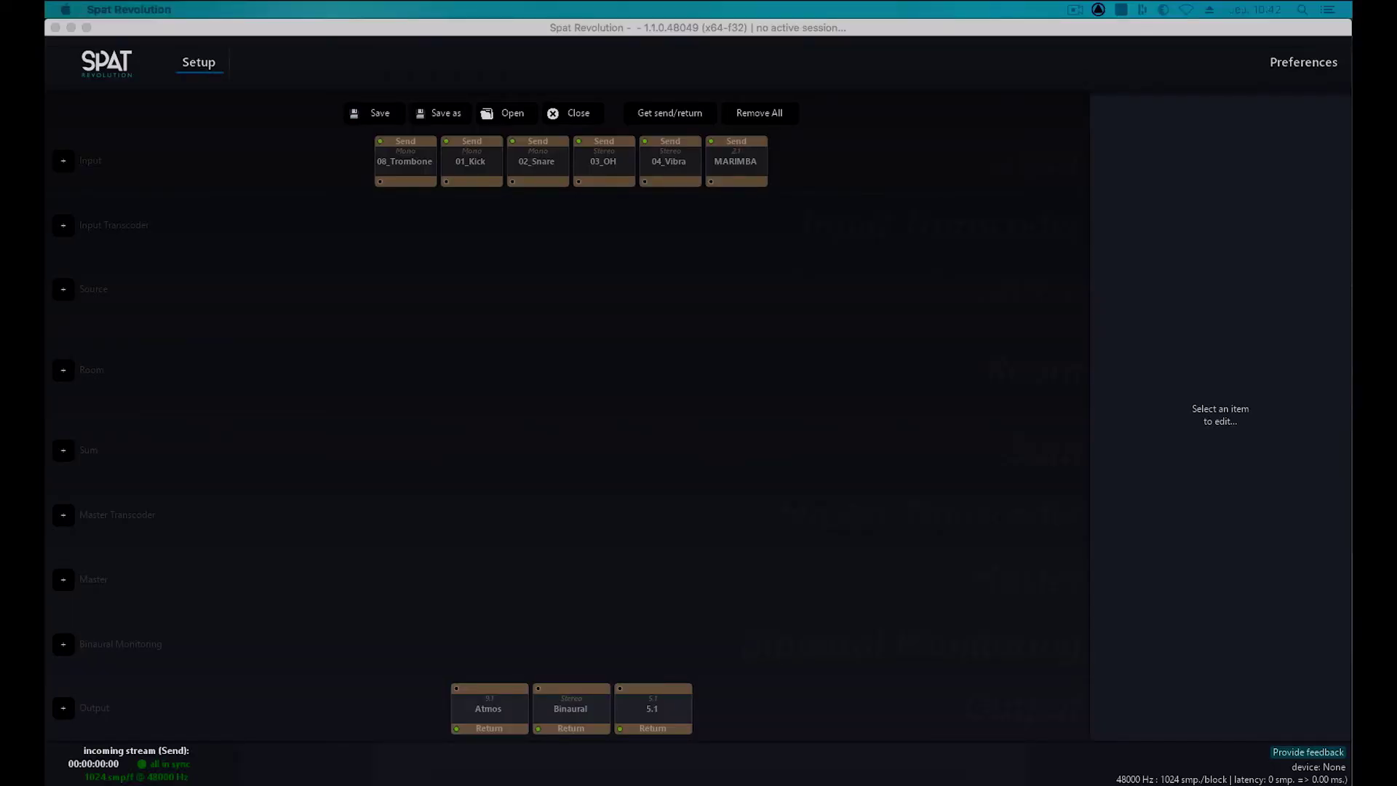
- Rubber-band select the six Send modules in Setup and Shift-add the Atmos return block
left_click_drag(327, 166, 874, 178)
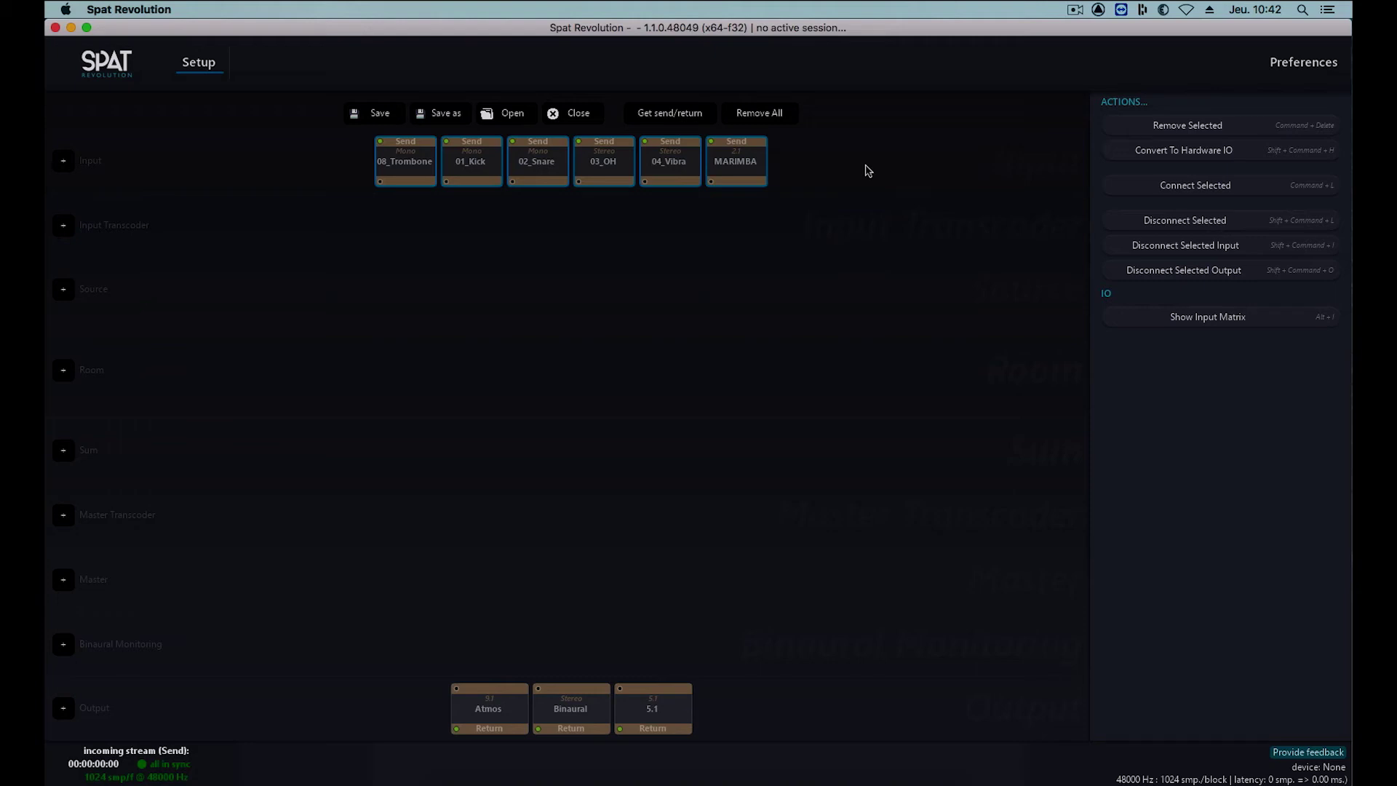
left_click(853, 169)
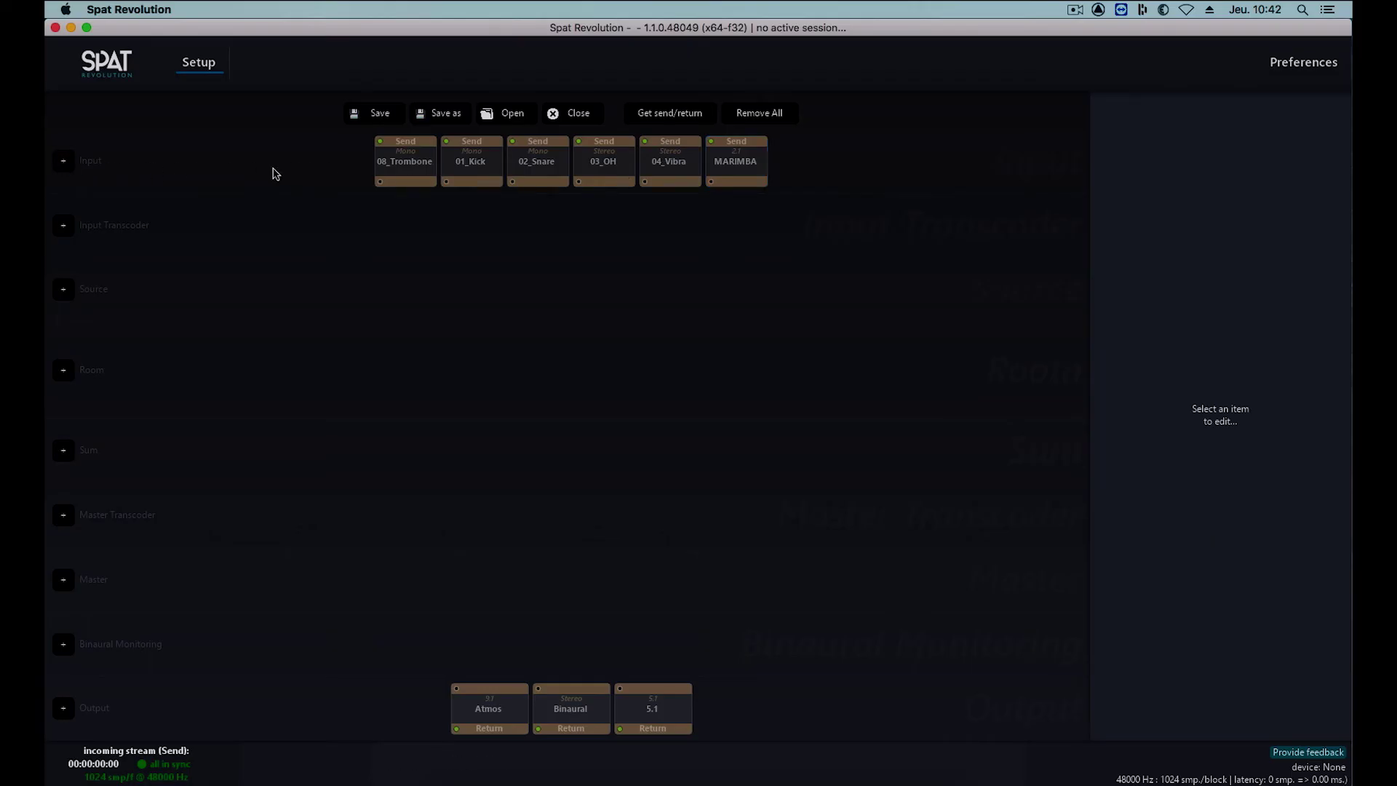
left_click_drag(420, 641, 805, 722)
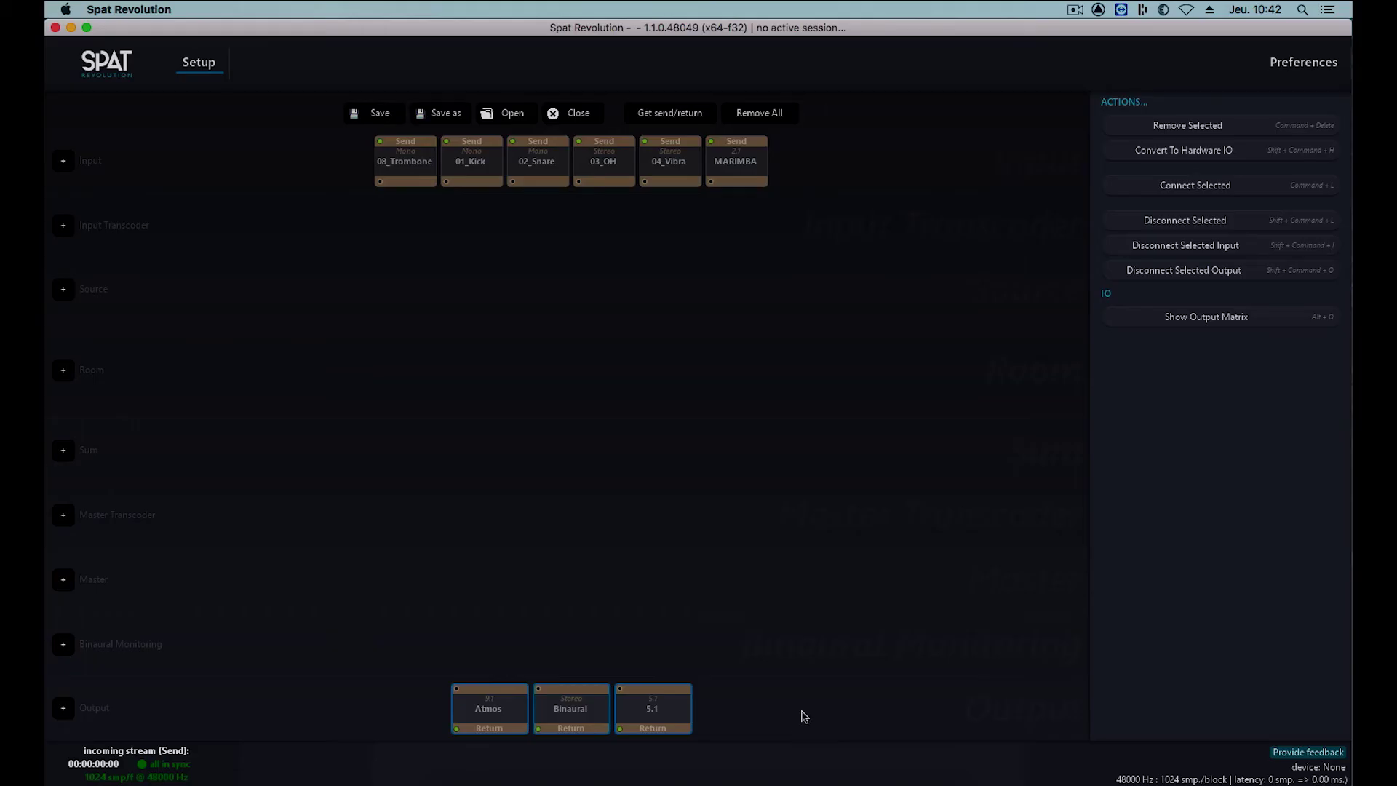
left_click(803, 716)
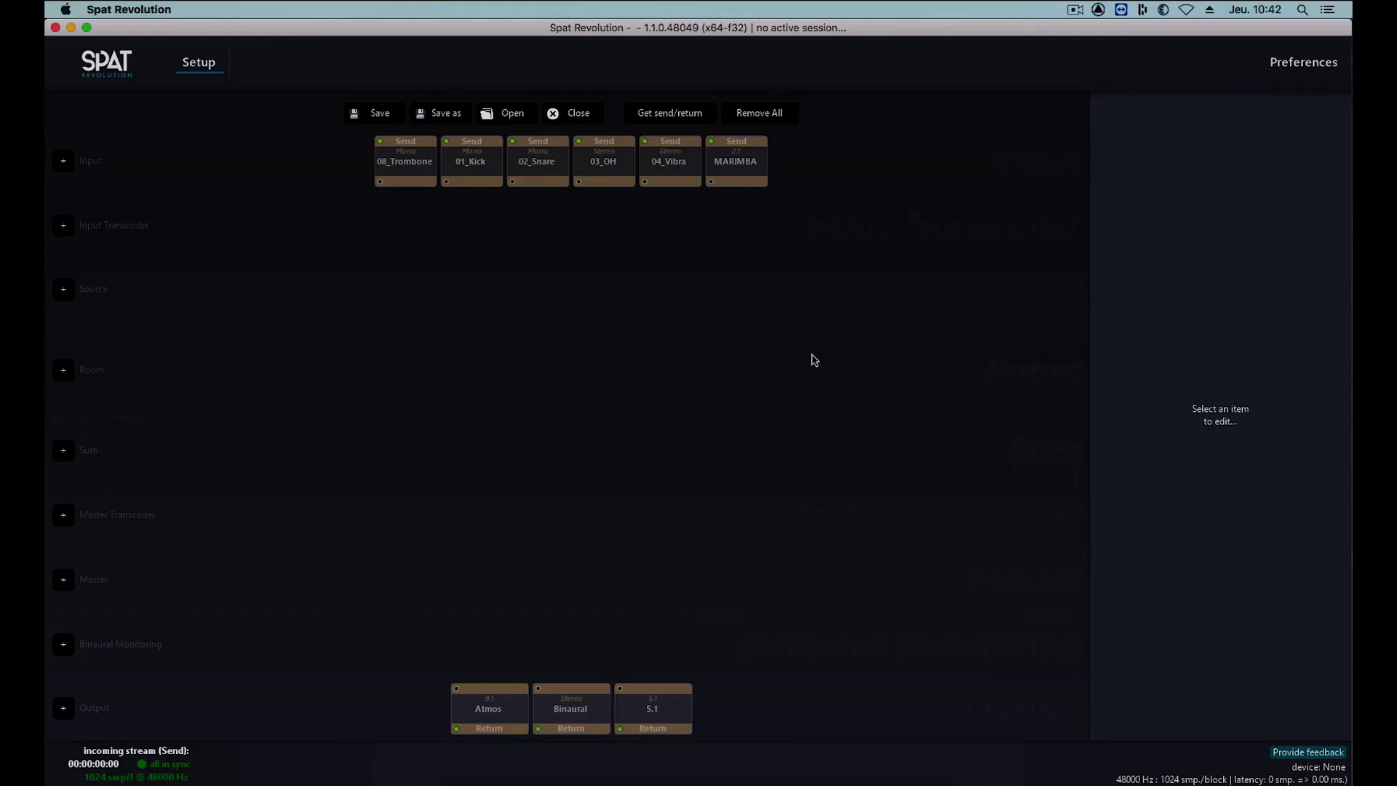
left_click_drag(305, 168, 882, 204)
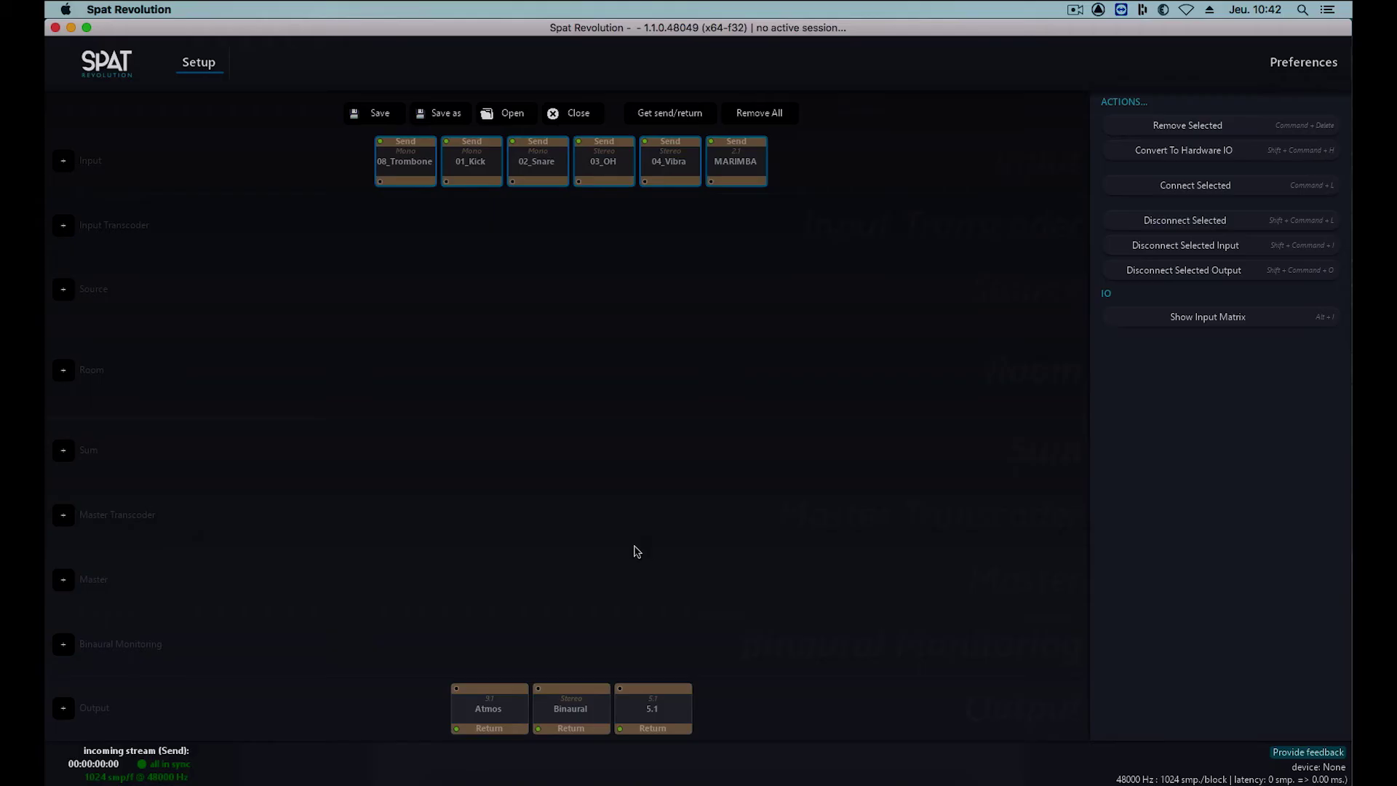
left_click(488, 708, "shift")
- Connect the sends to the Atmos return and set Room 1 to Dolby Atmos 7.1.2
left_click(1163, 193)
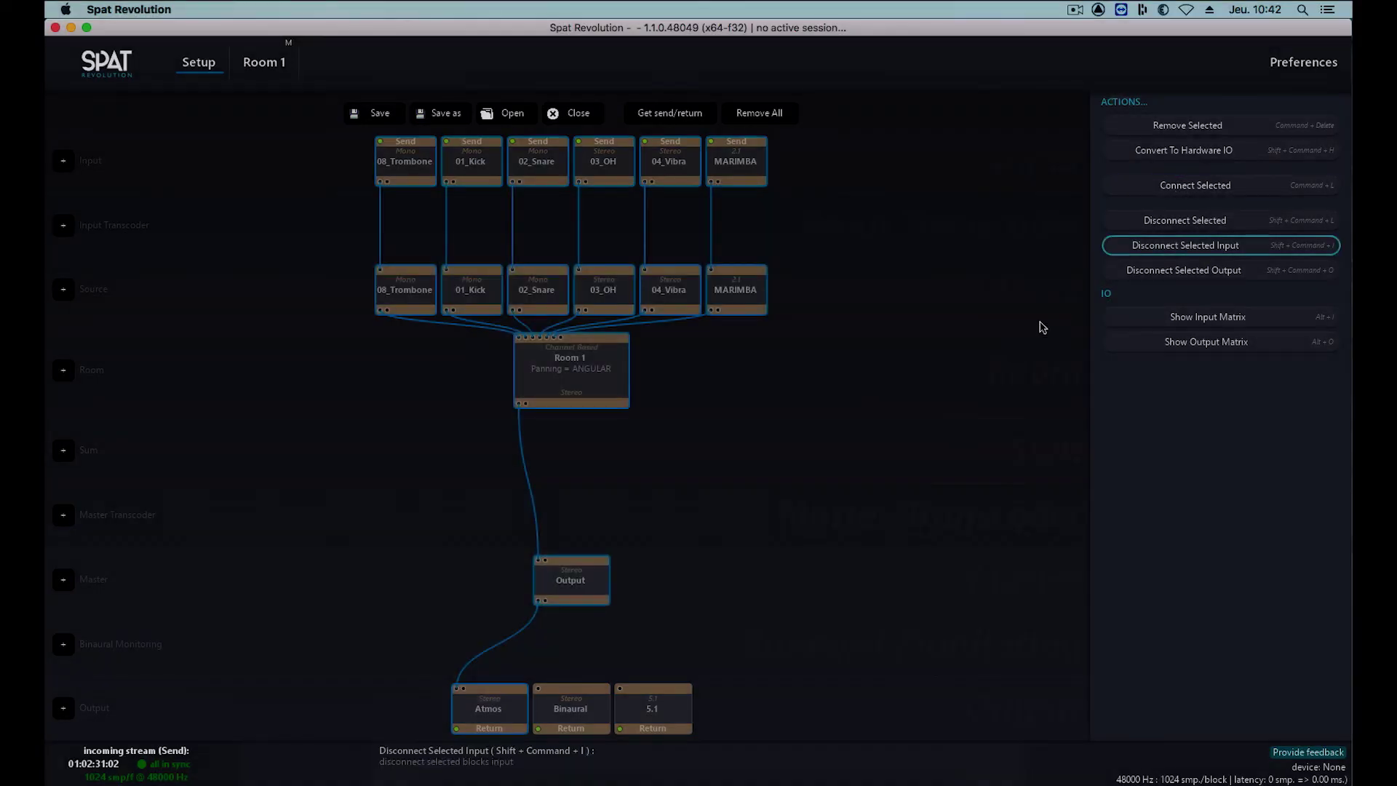
left_click(944, 431)
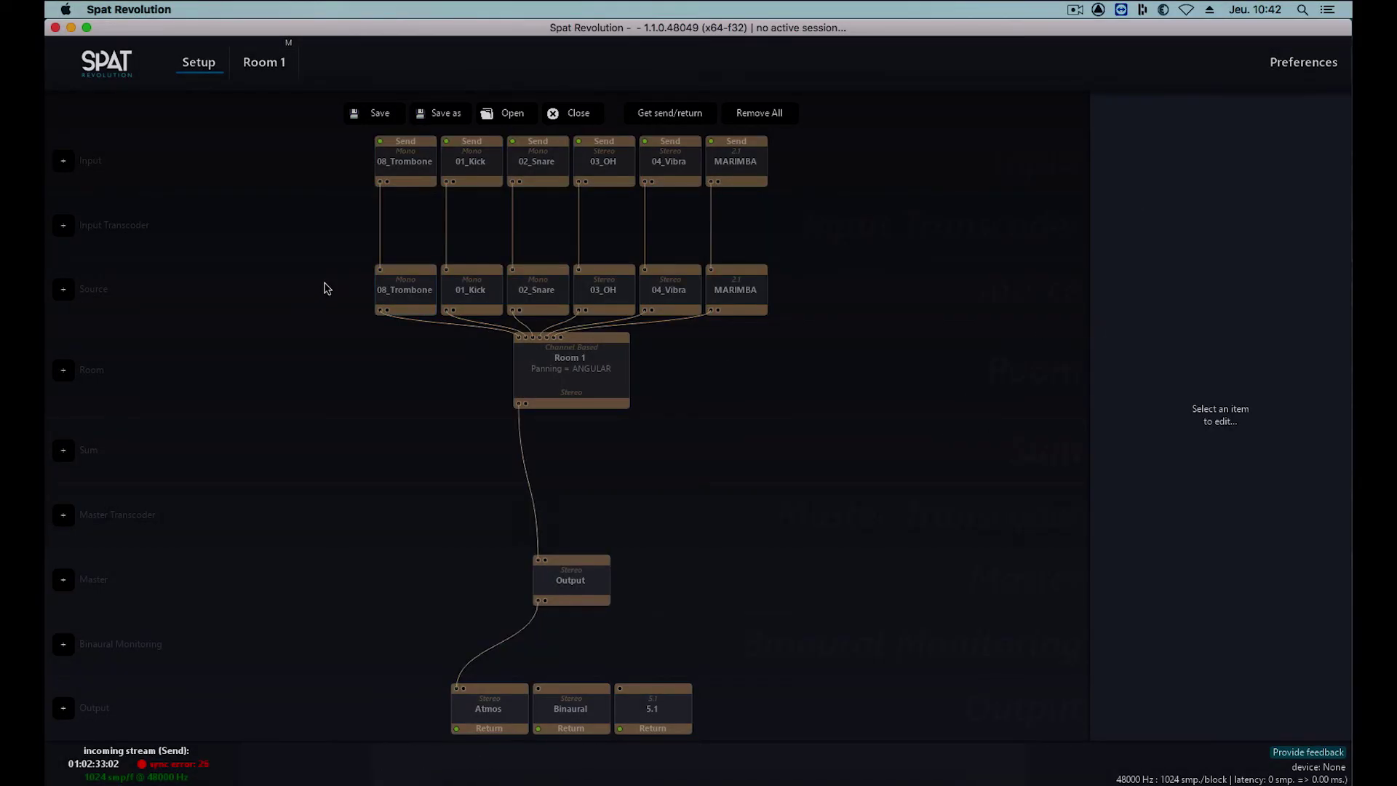
left_click_drag(324, 288, 857, 302)
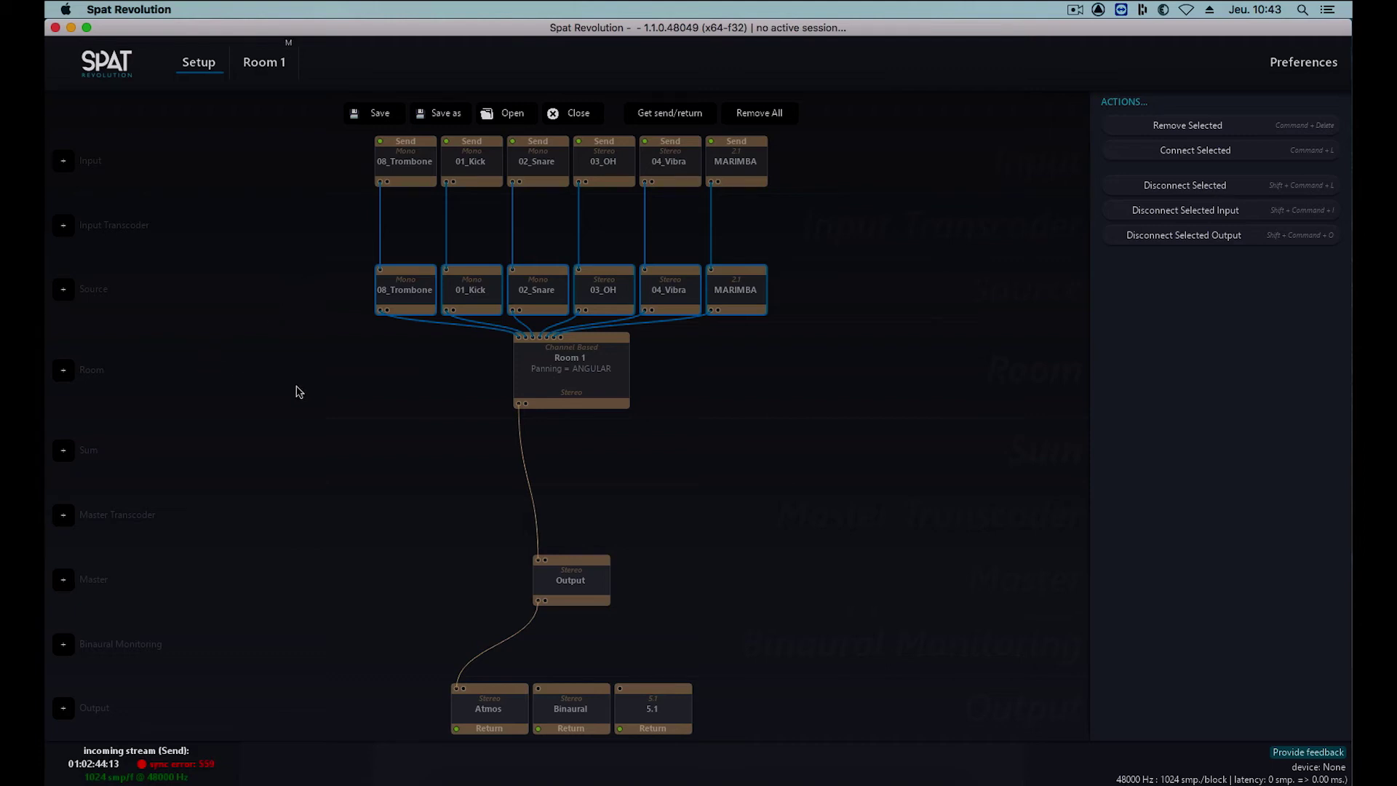
left_click(572, 387)
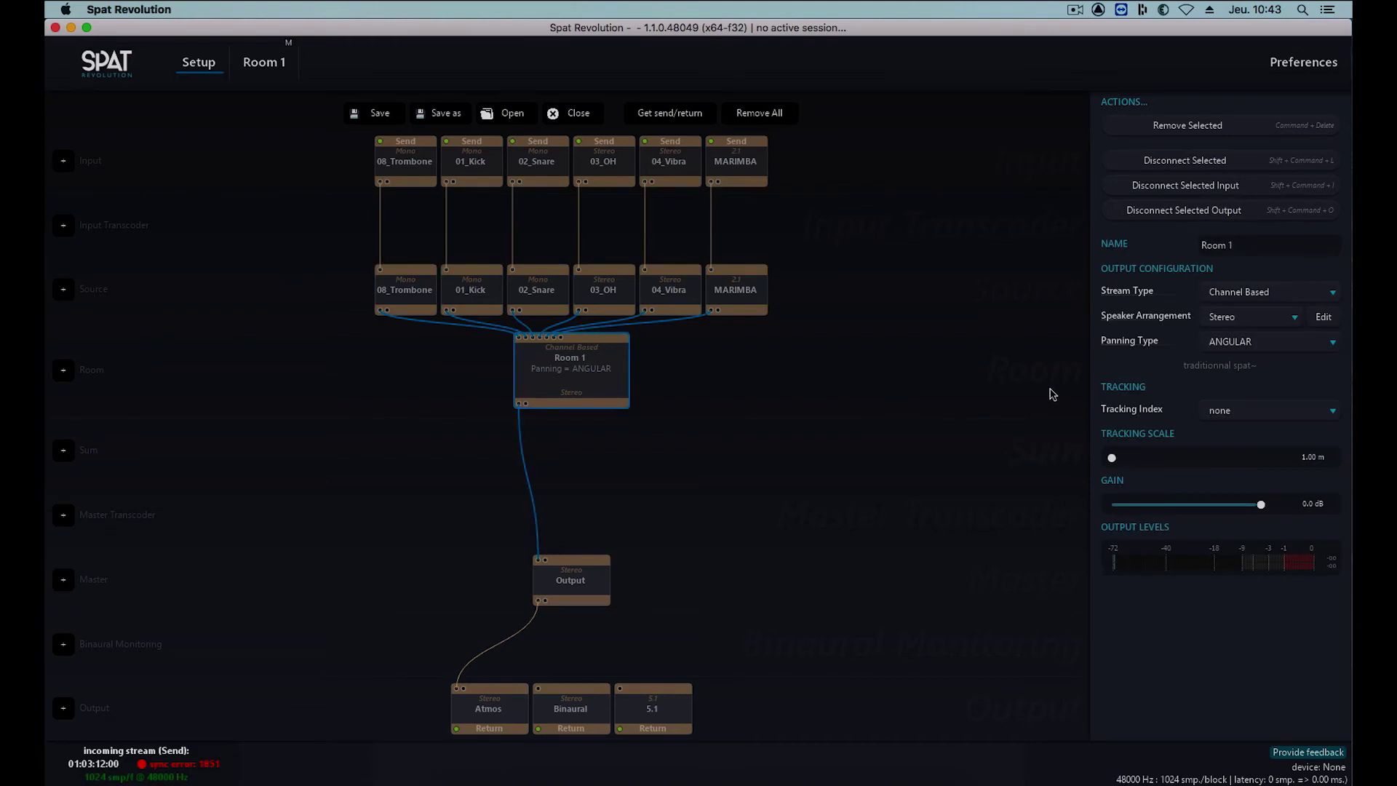
left_click(1286, 321)
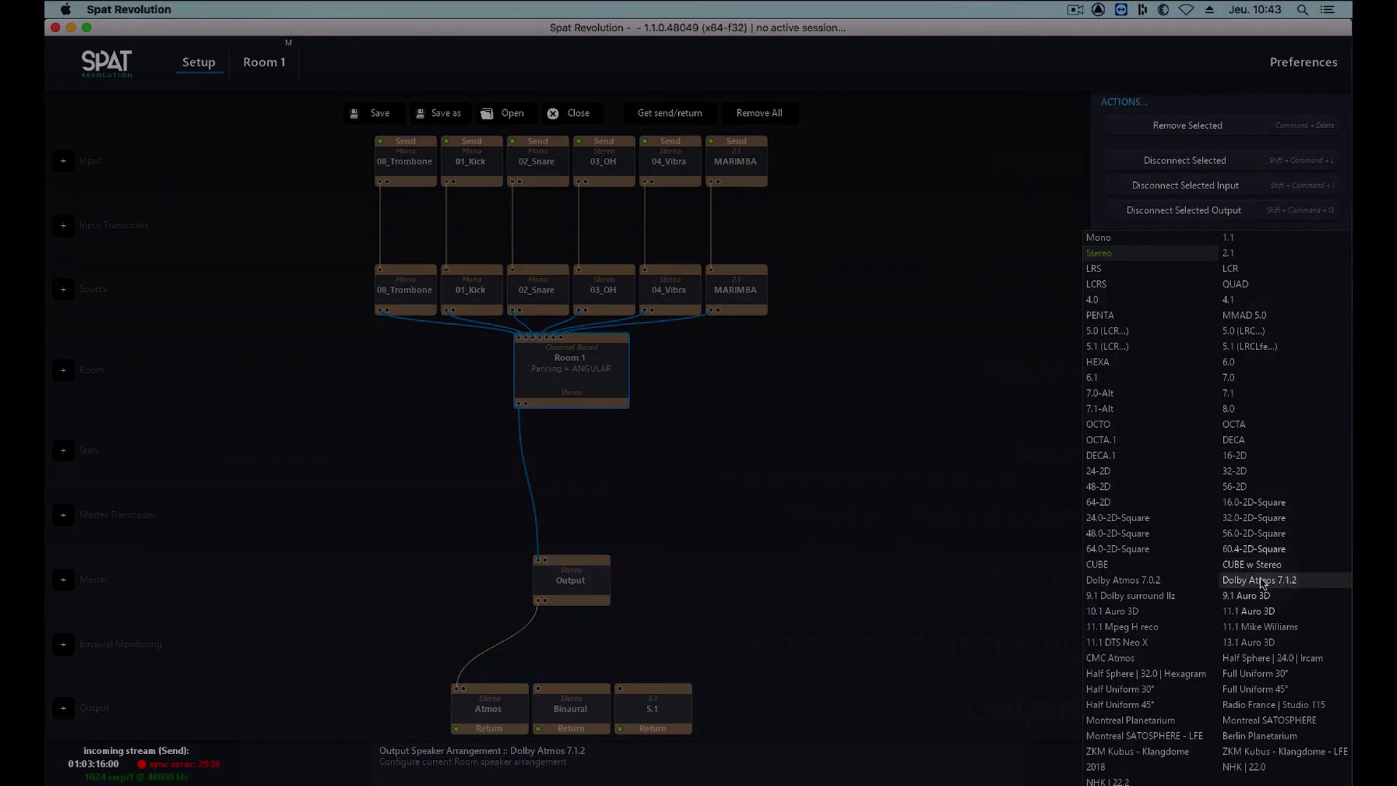
left_click(1261, 580)
left_click(355, 574)
left_click(570, 588)
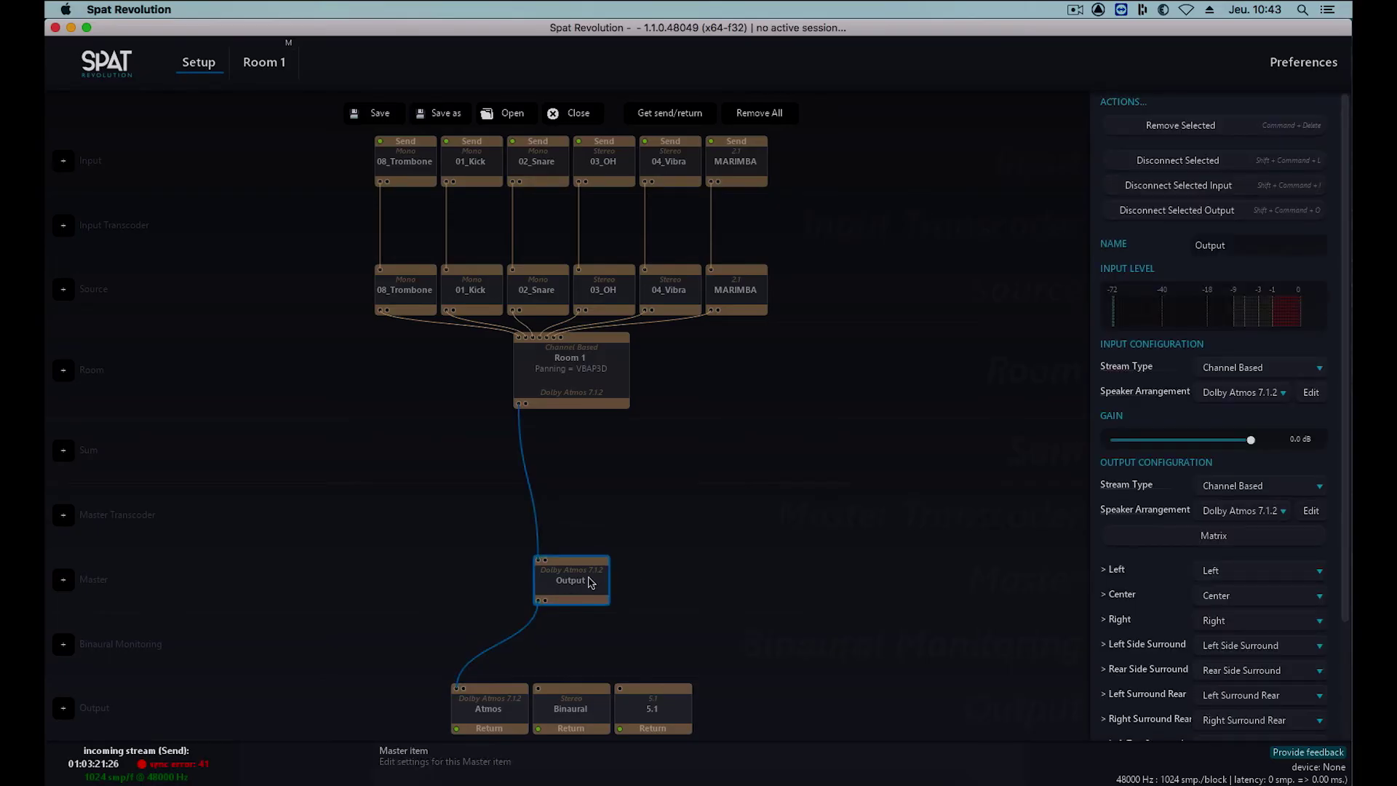
left_click(490, 706)
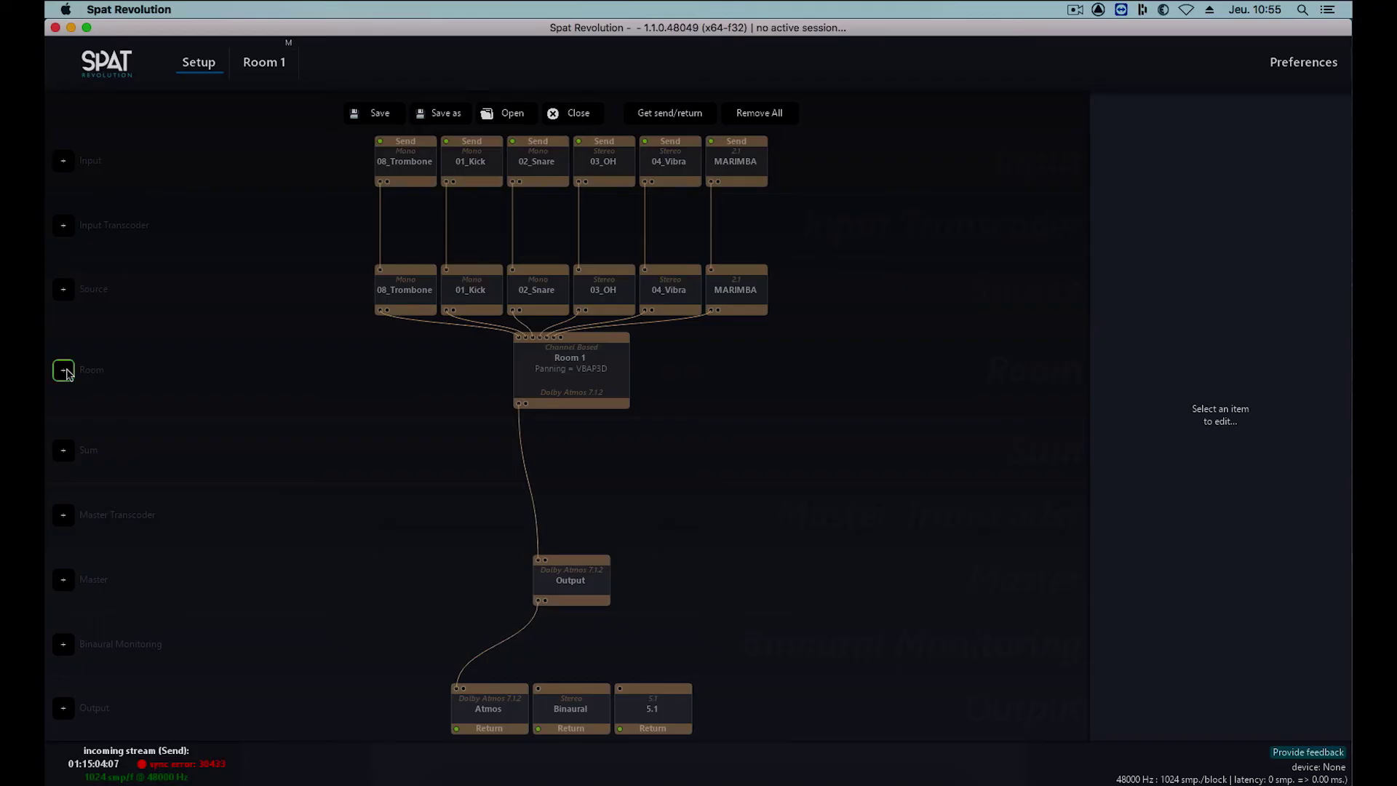
- Add Room 2 and Master 2, and connect the sources through them to Binaural
left_click(64, 369)
left_click(77, 578)
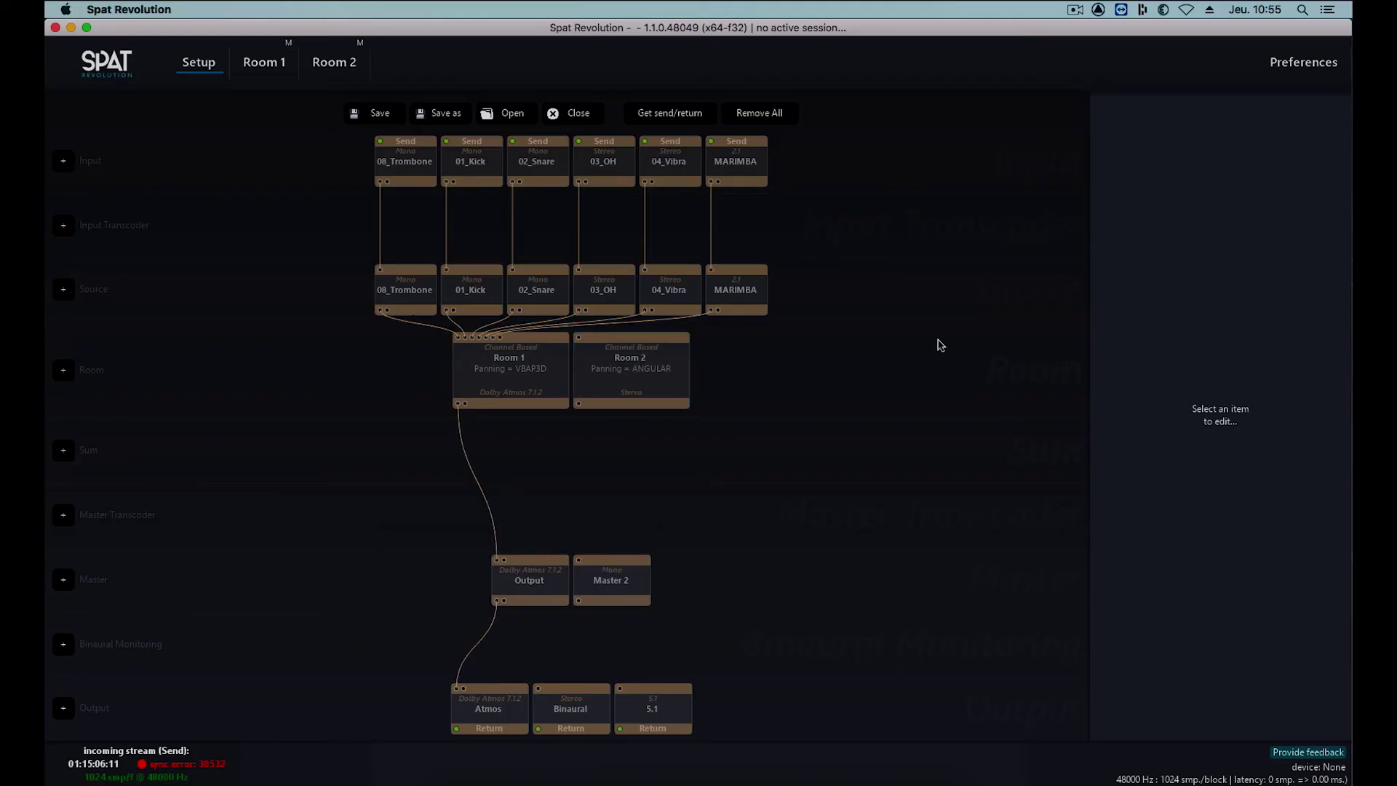
left_click_drag(475, 311, 458, 350)
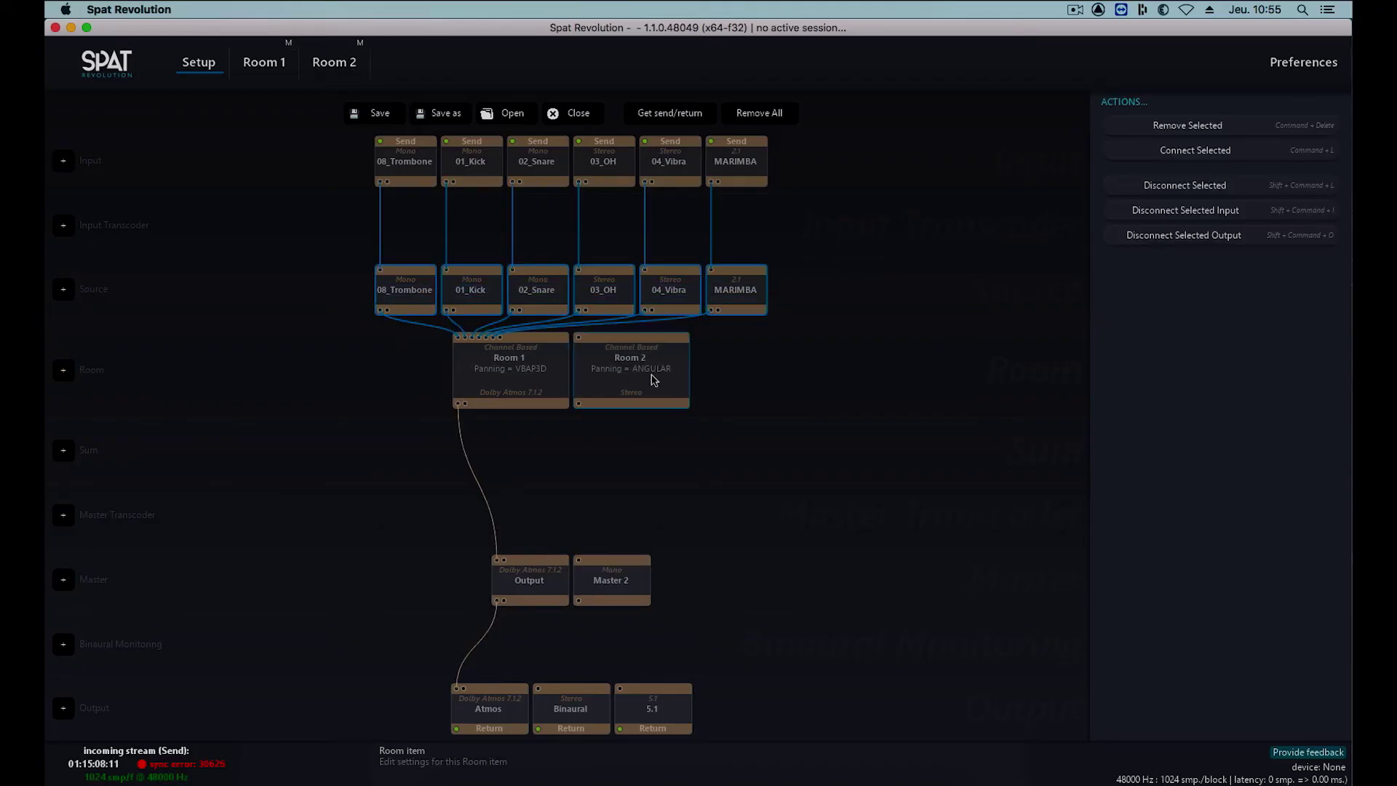
left_click(617, 583, "shift")
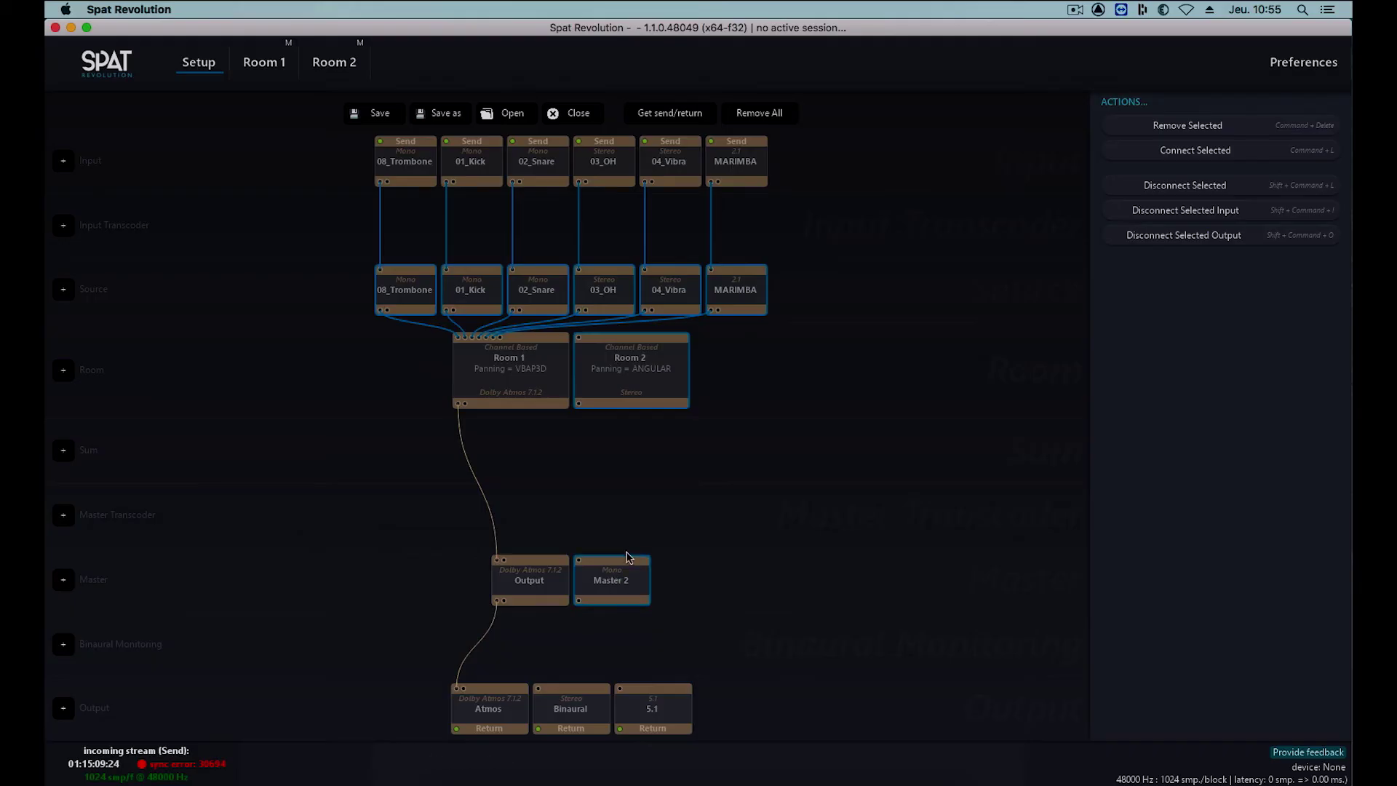
left_click(579, 706, "shift")
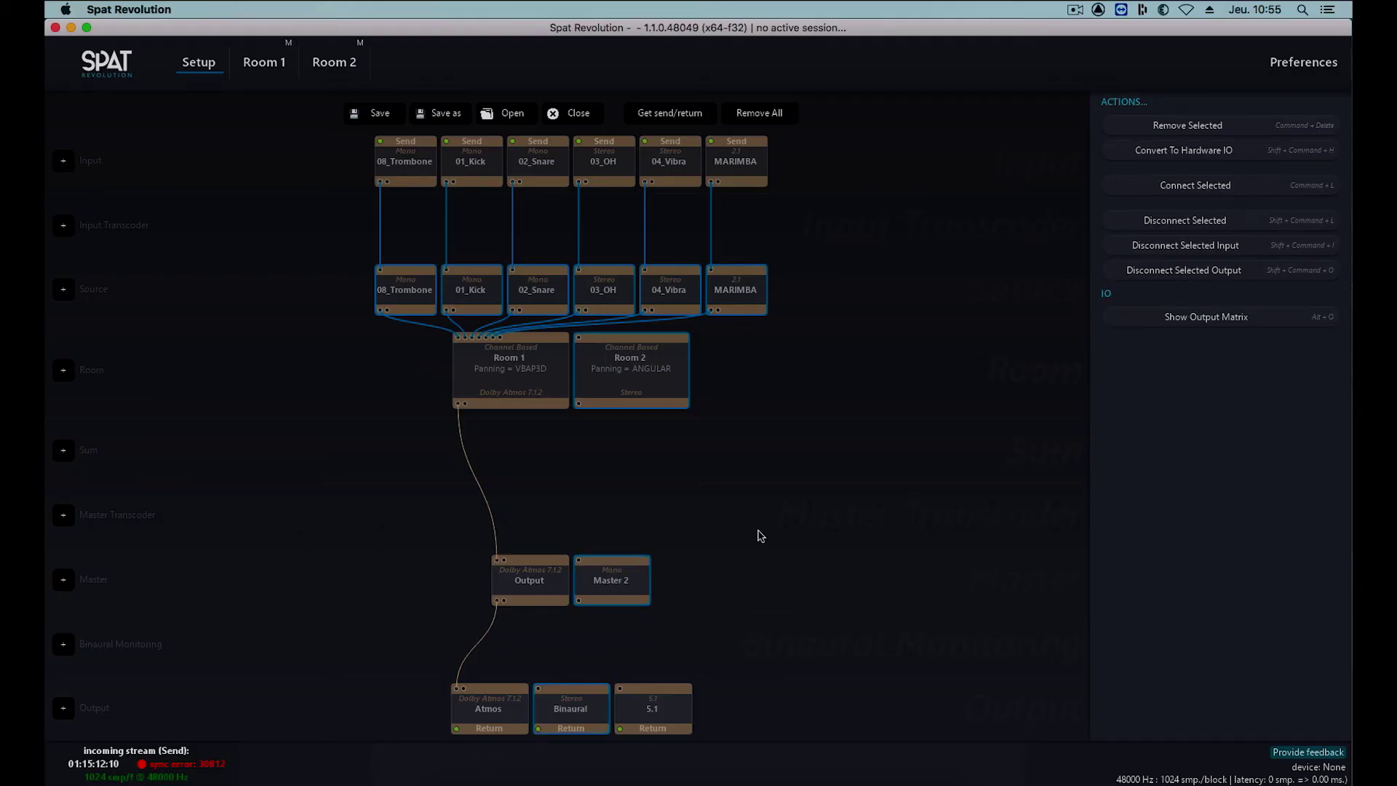
left_click(1189, 185)
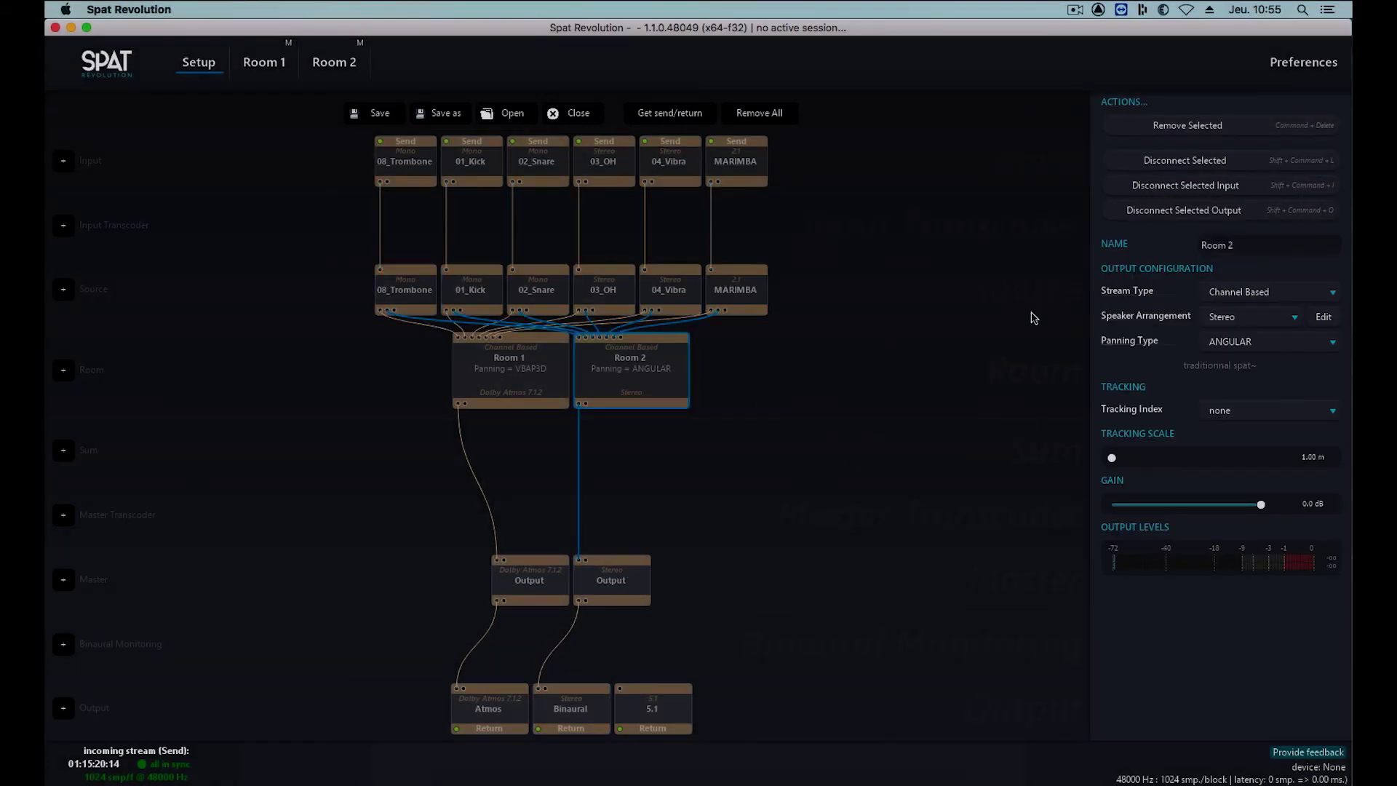
- Set Room 2's stream type to Binaural, then check its Output block and Binaural return settings
left_click(1209, 292)
left_click(1223, 320)
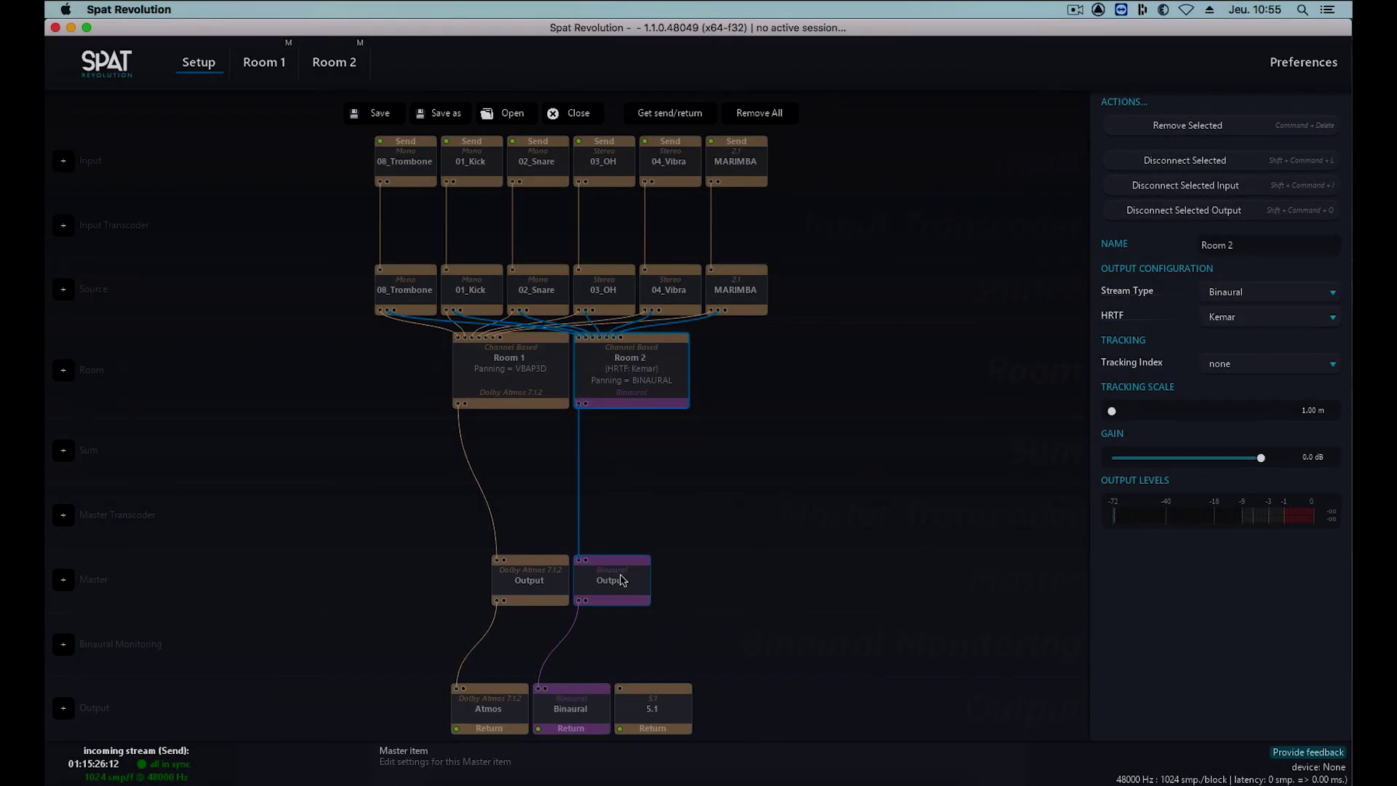
left_click(620, 580)
left_click(571, 708)
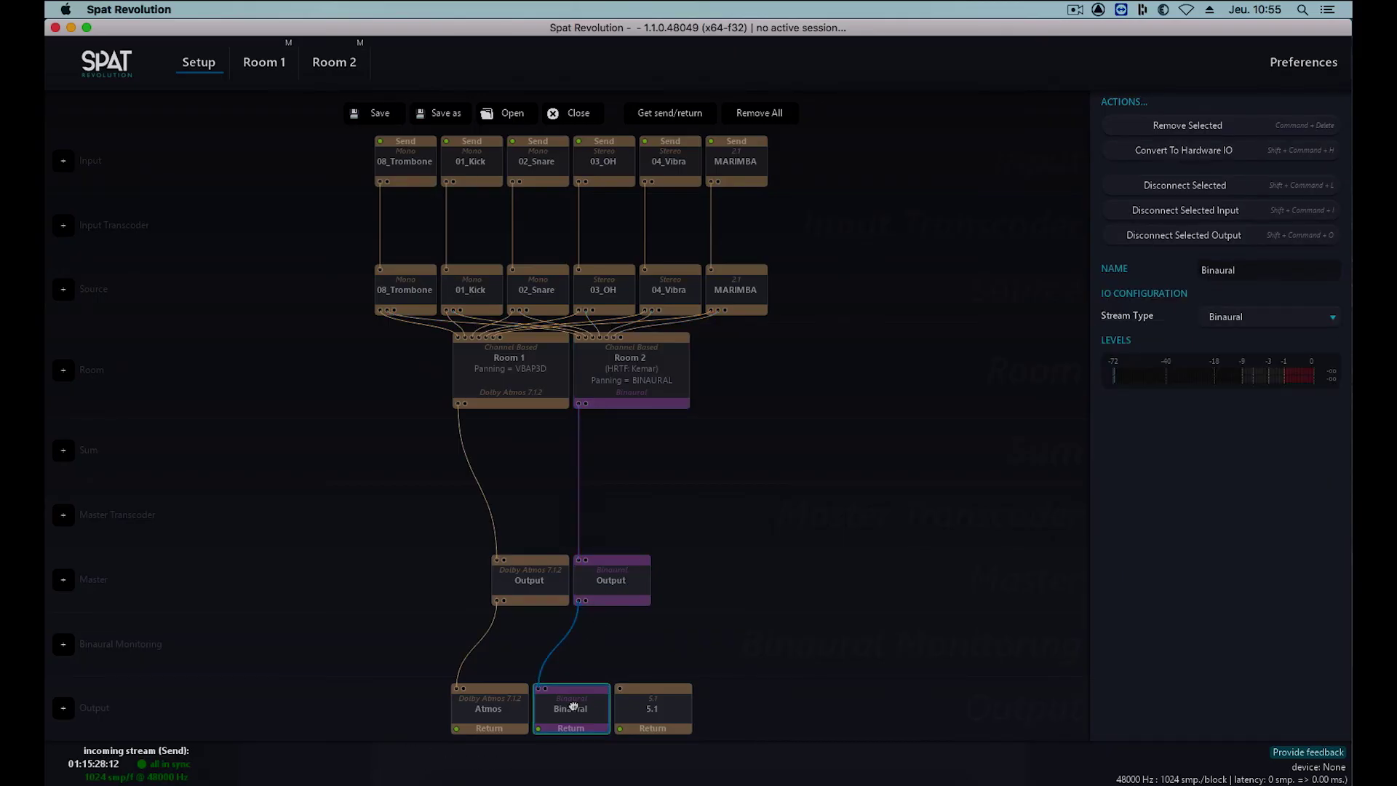
left_click(391, 462)
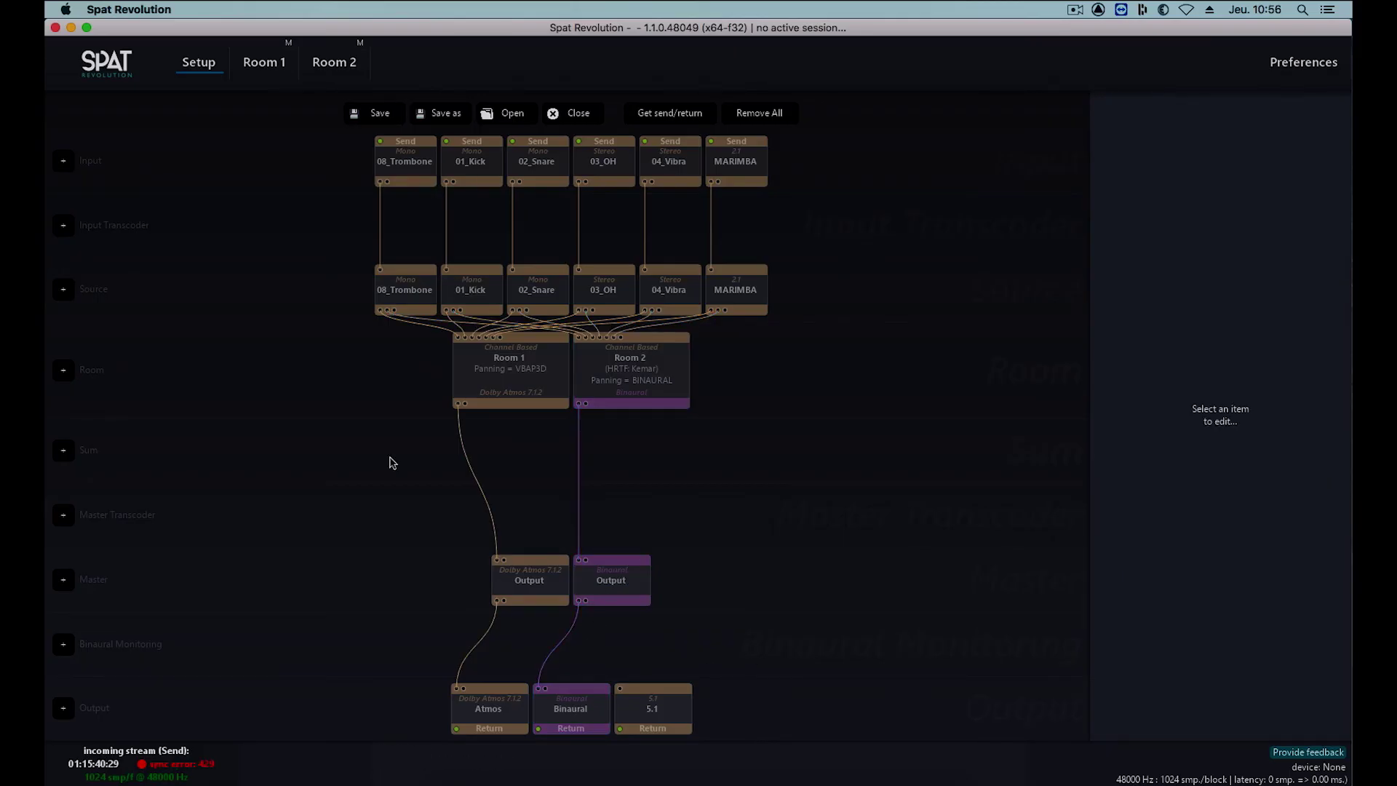
- Add a third room and a third master block, and wire them together
left_click(63, 371)
left_click(64, 519)
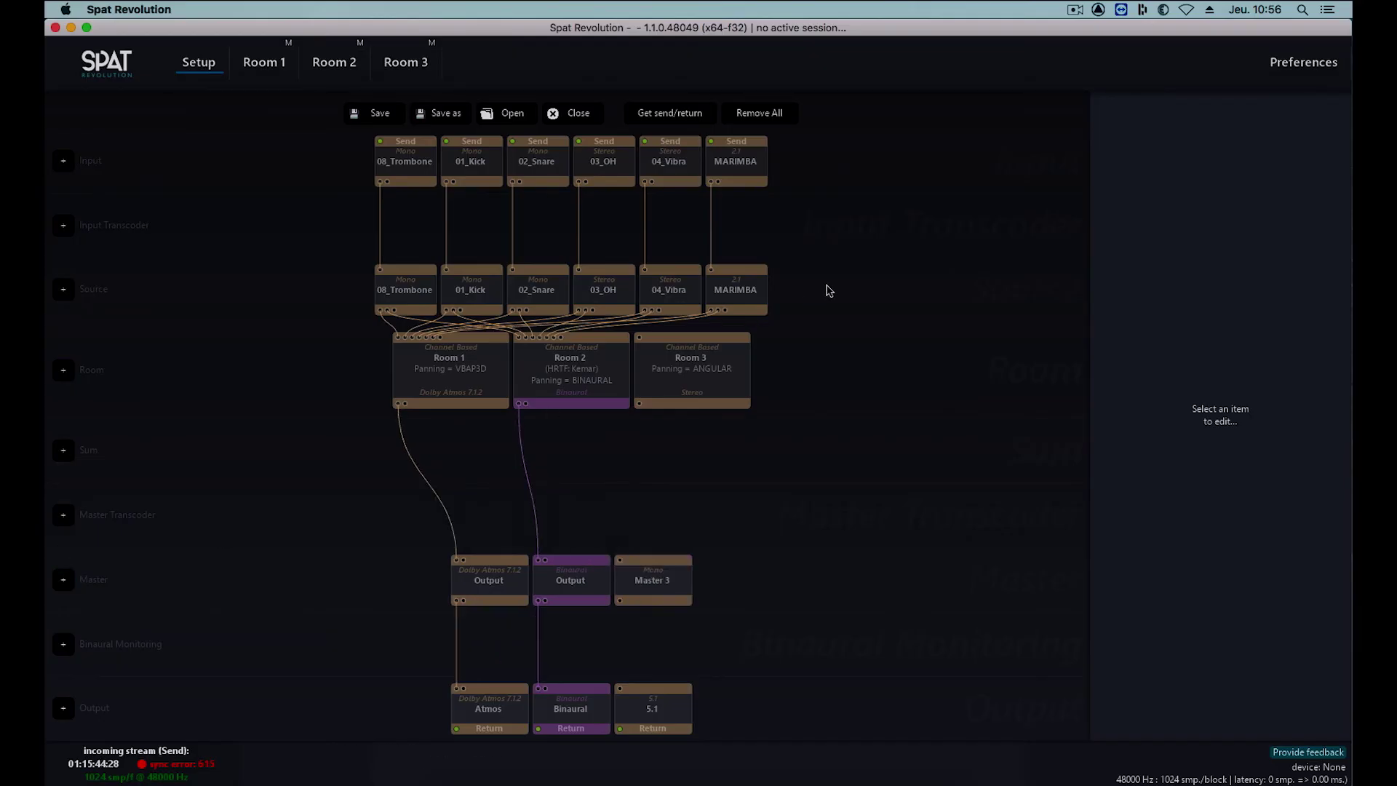
left_click_drag(827, 291, 327, 281)
- Set Room 3's speaker arrangement to the 5.1 (LCR...) layout
left_click(897, 366)
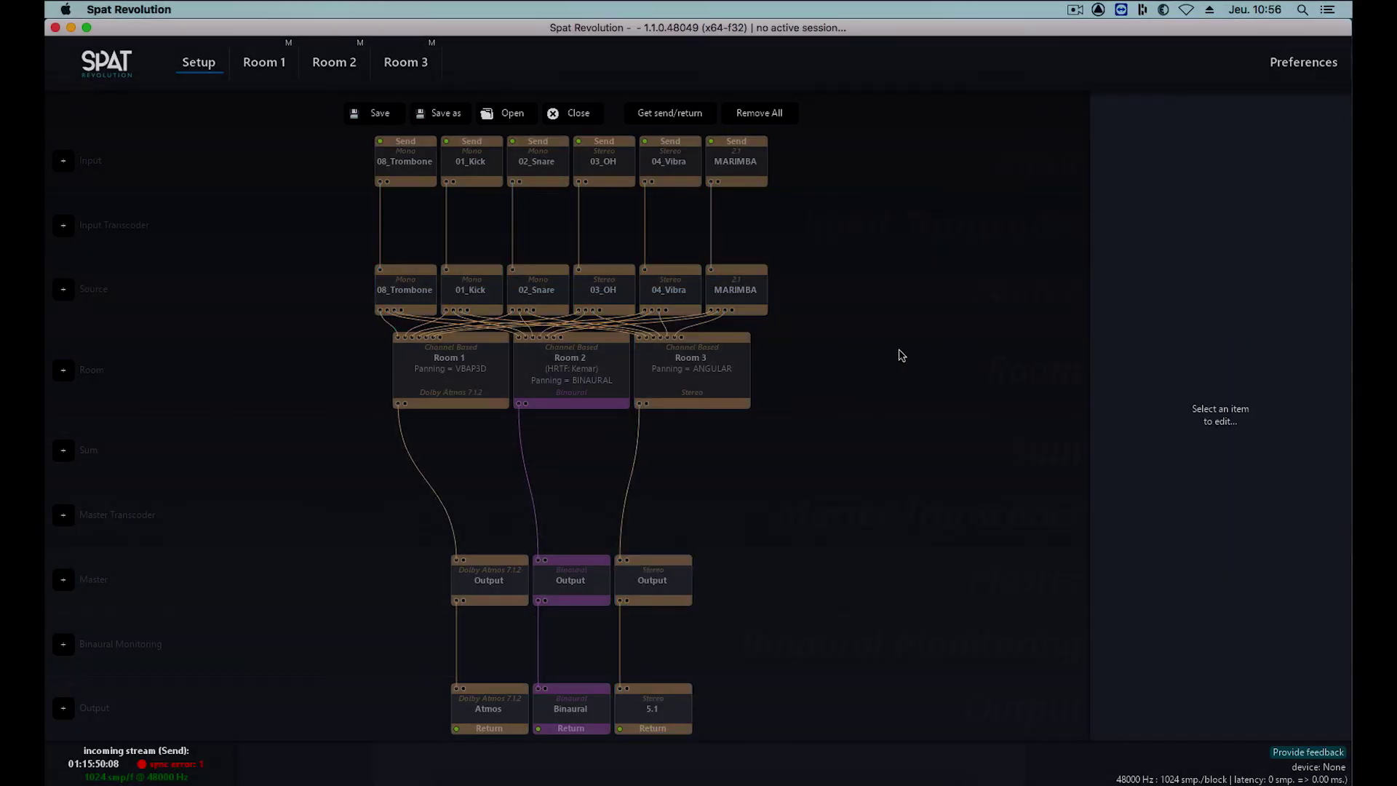
left_click(665, 383)
left_click(1213, 319)
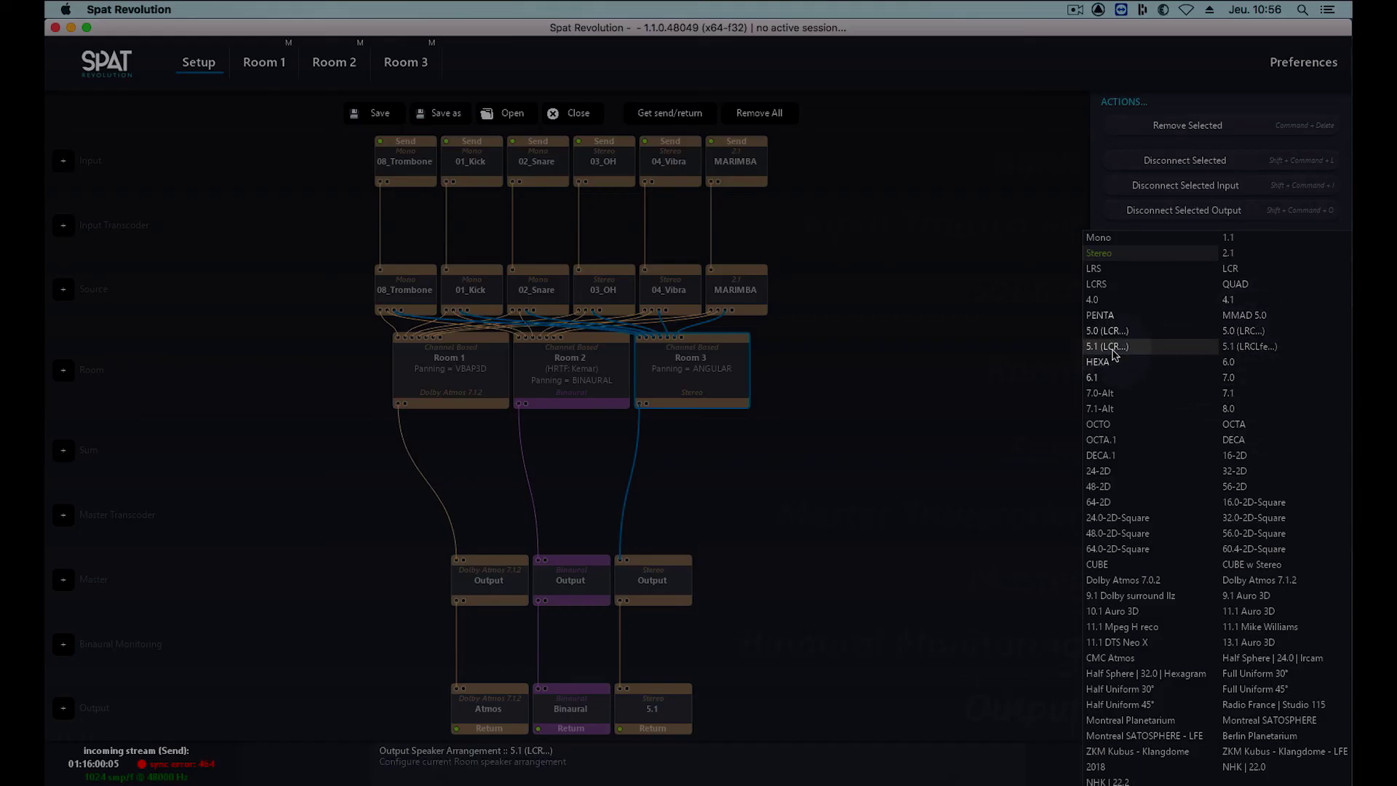
left_click(1106, 345)
left_click(787, 490)
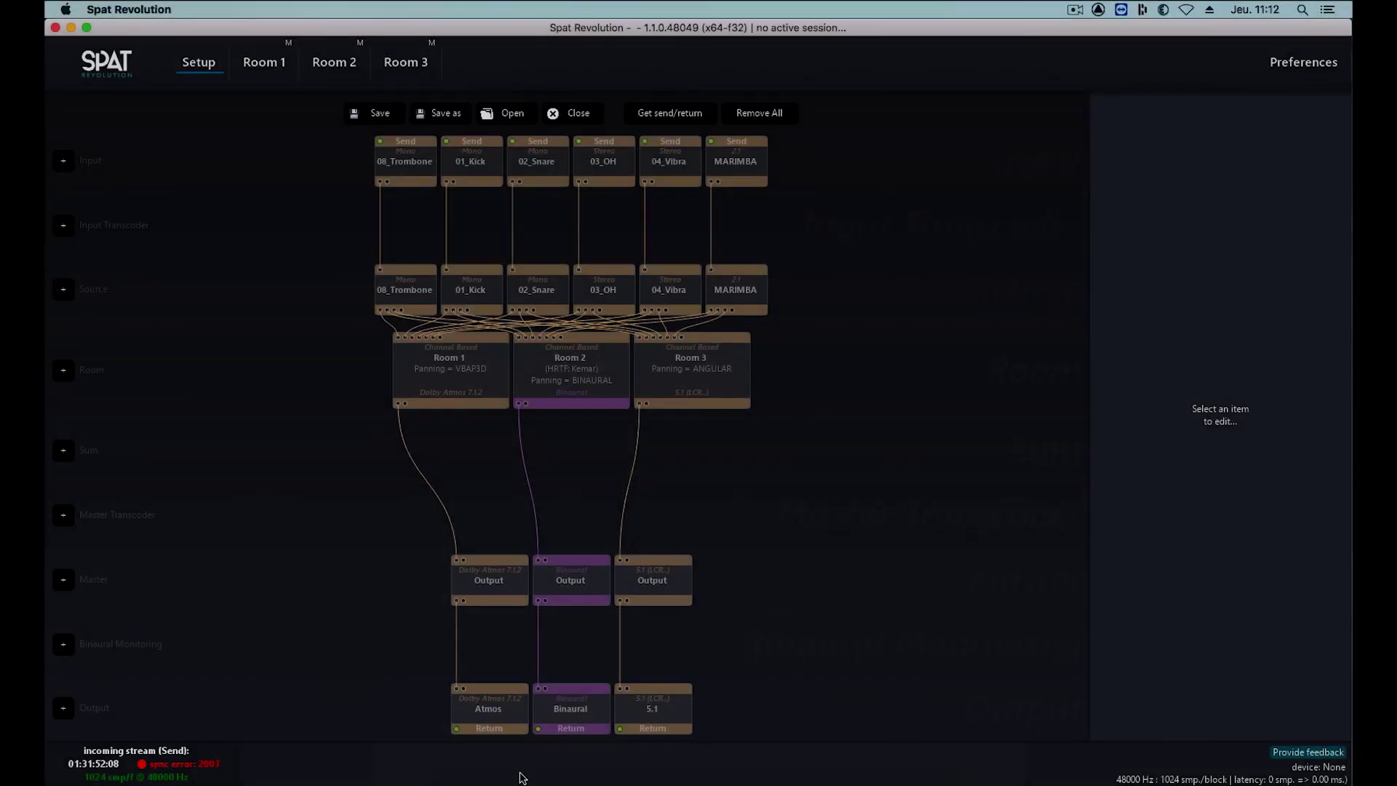
- Browse MARIMBA's output bus choices in the Pro Tools mixer without assigning one, then return to SPAT
left_click(645, 782)
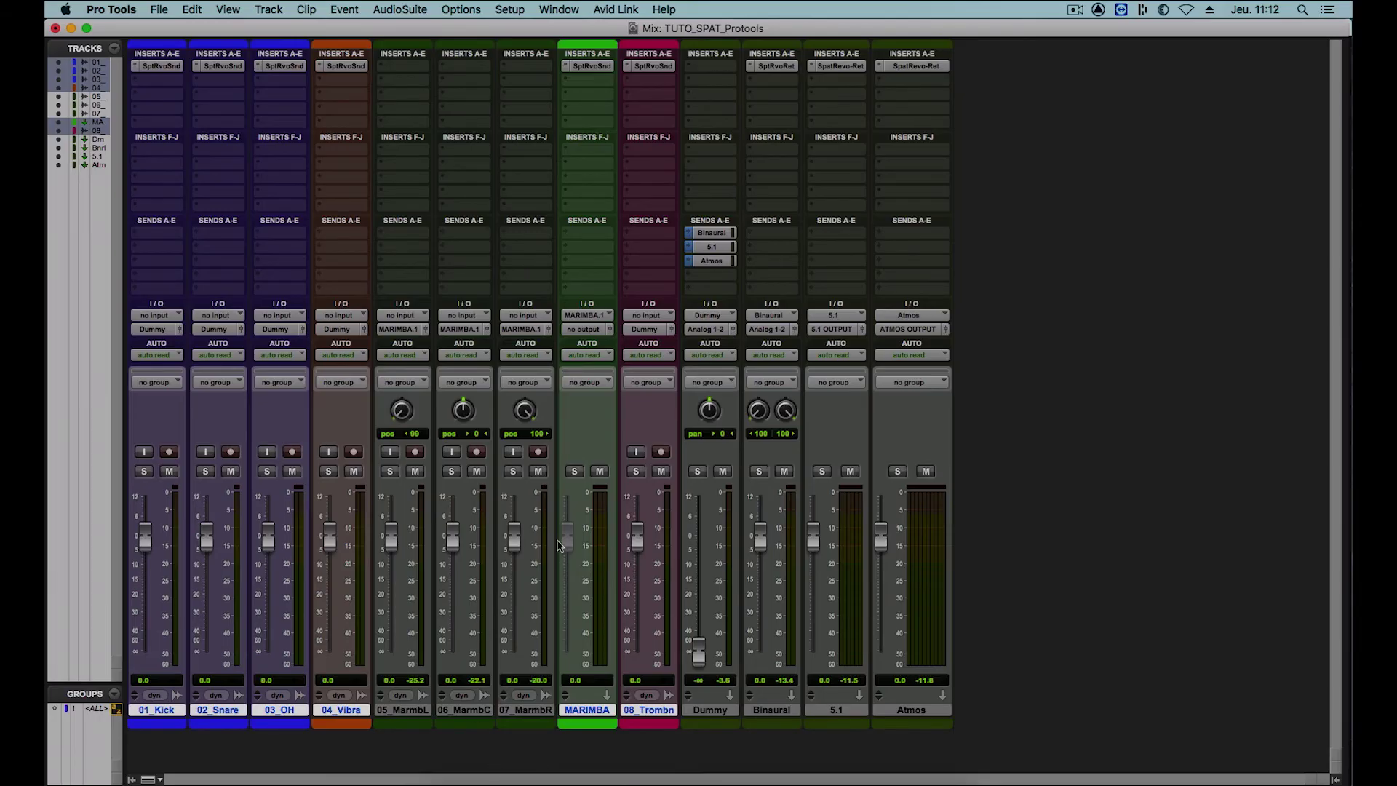
left_click(587, 329)
mouse_move(595, 343)
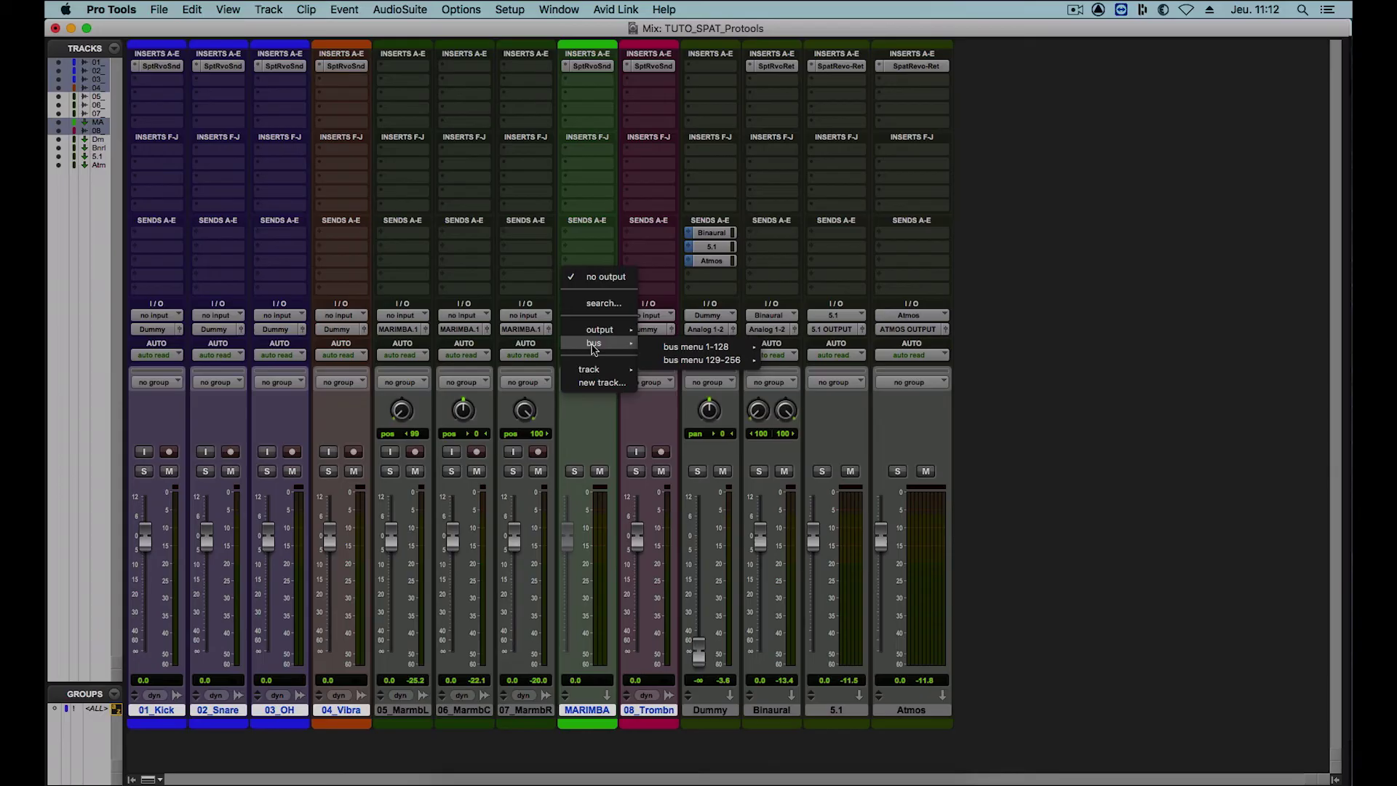
scroll(805, 477, "down", 5)
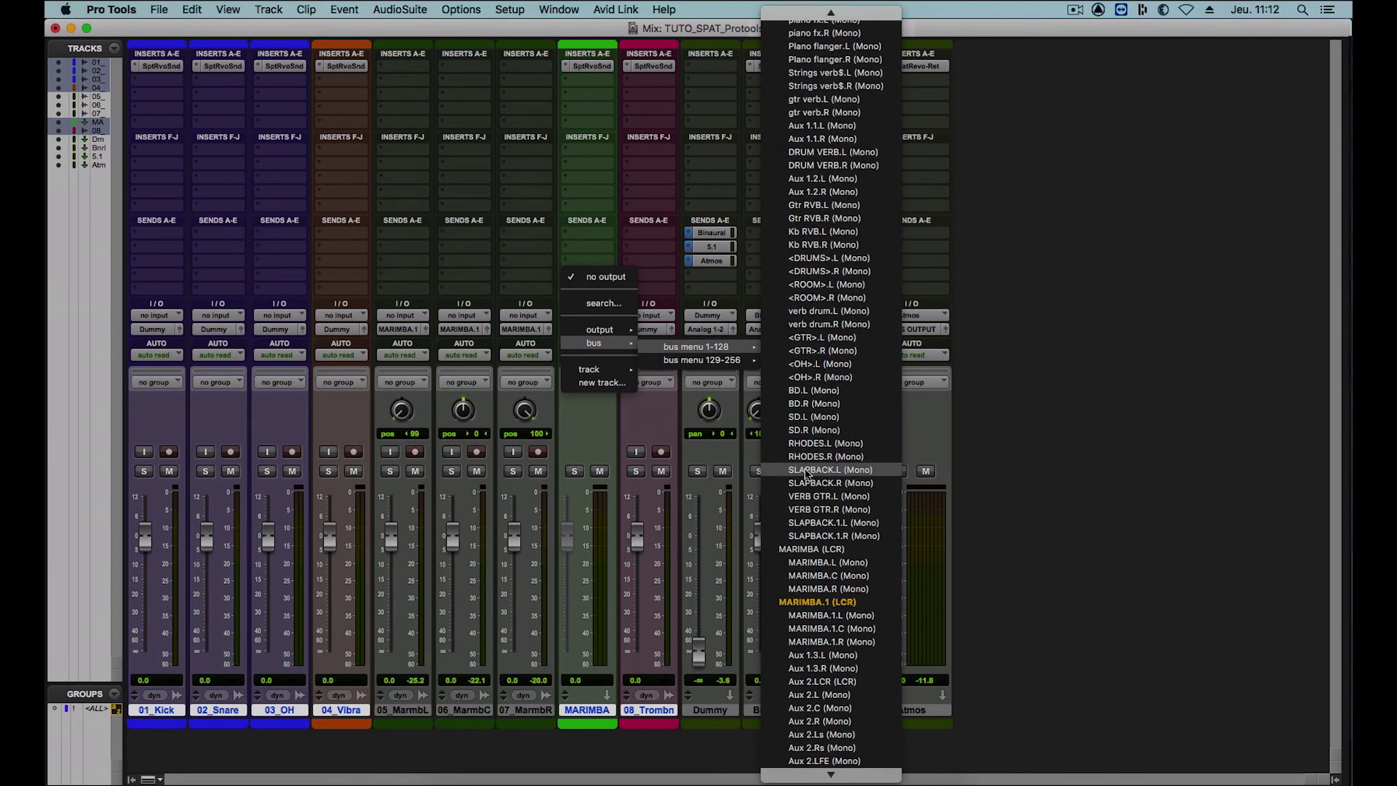
scroll(806, 481, "down", 2)
left_click(803, 510)
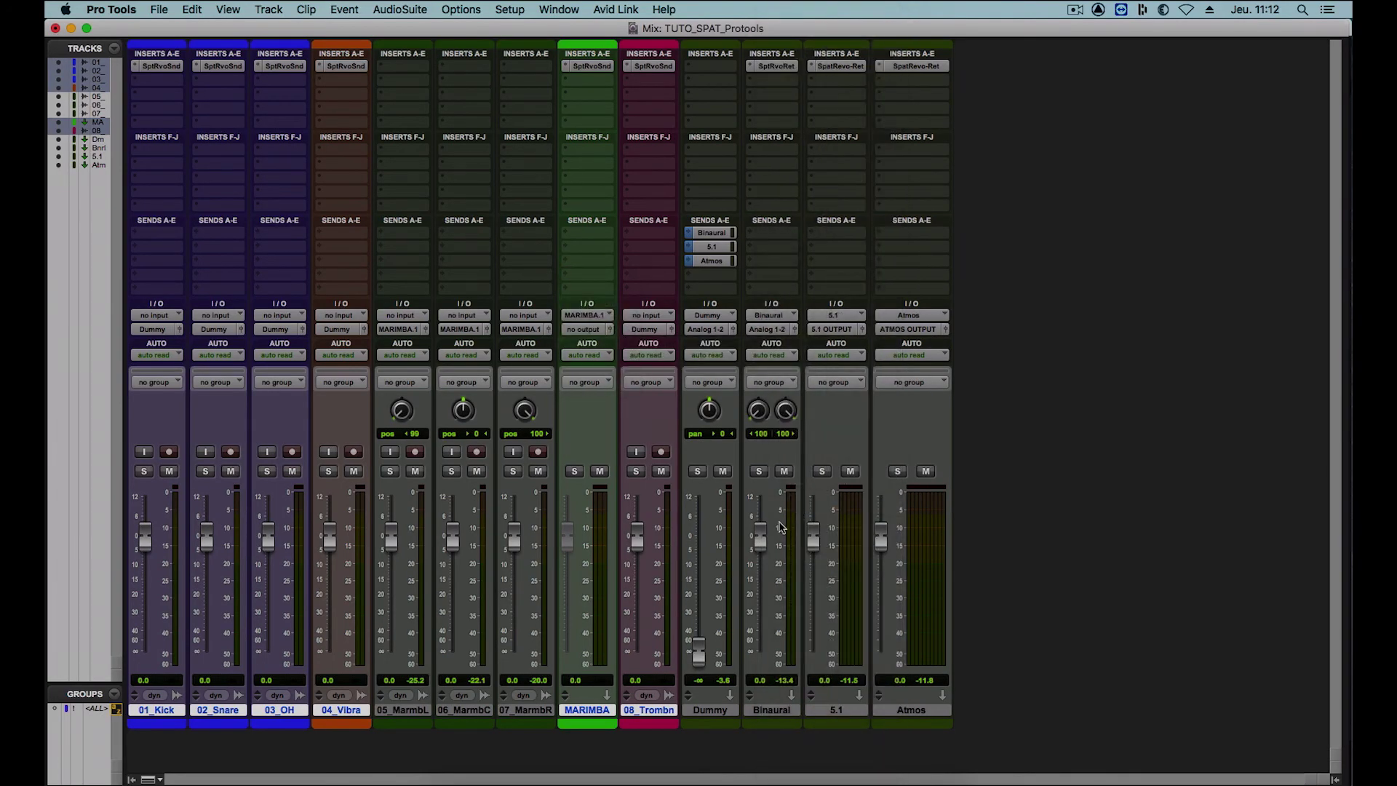
left_click(715, 782)
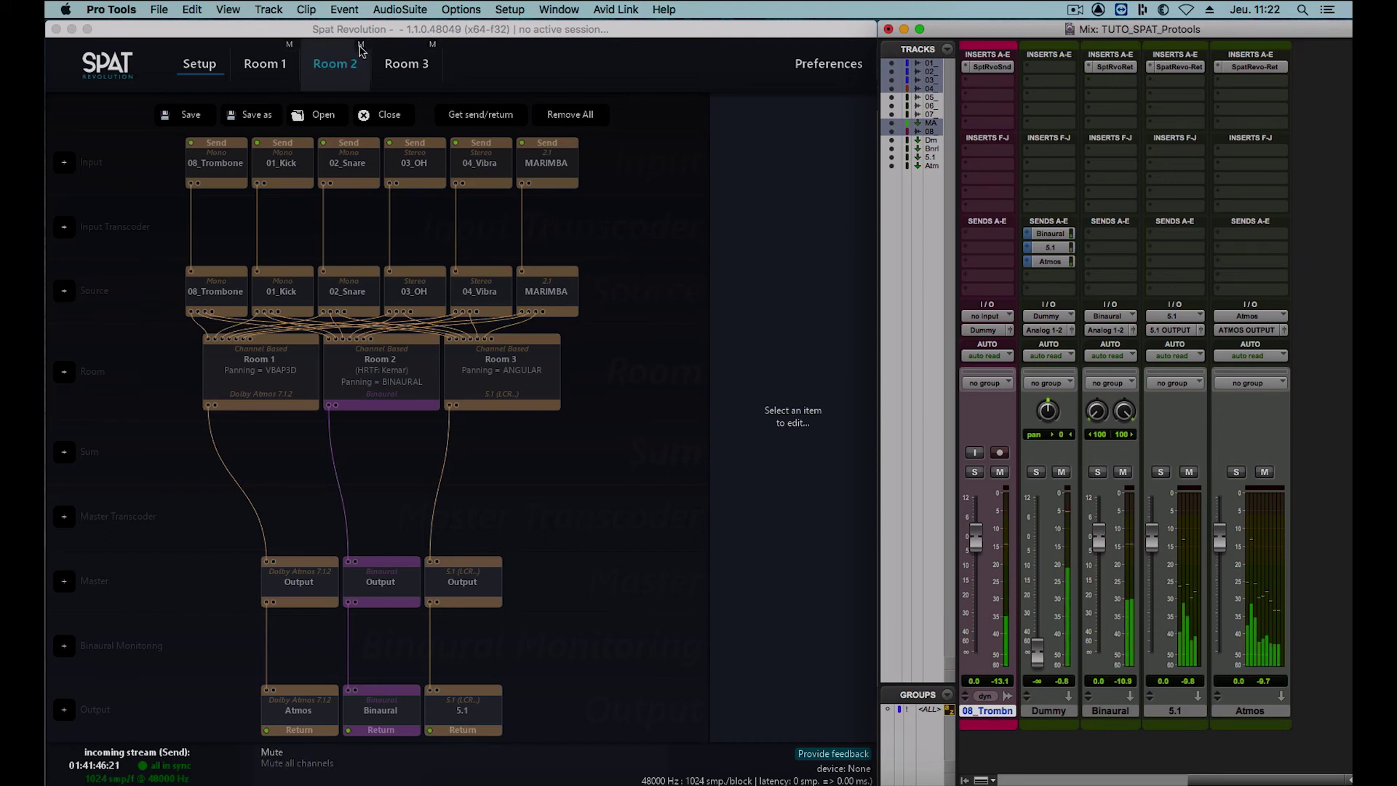
- Toggle mutes on Rooms 1, 2 and 3 in turn to compare them, viewing Room 1
left_click(361, 45)
left_click(434, 46)
left_click(268, 65)
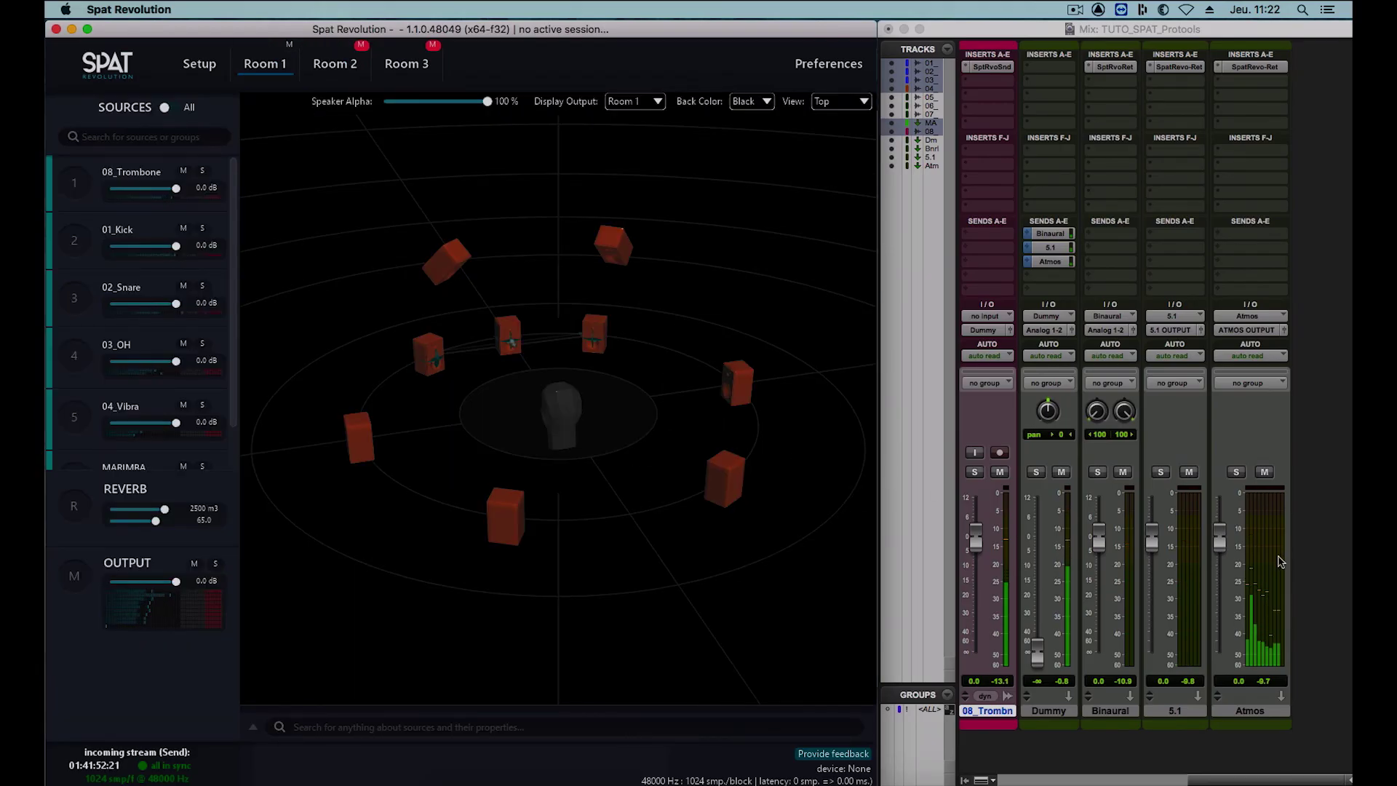
left_click(361, 47)
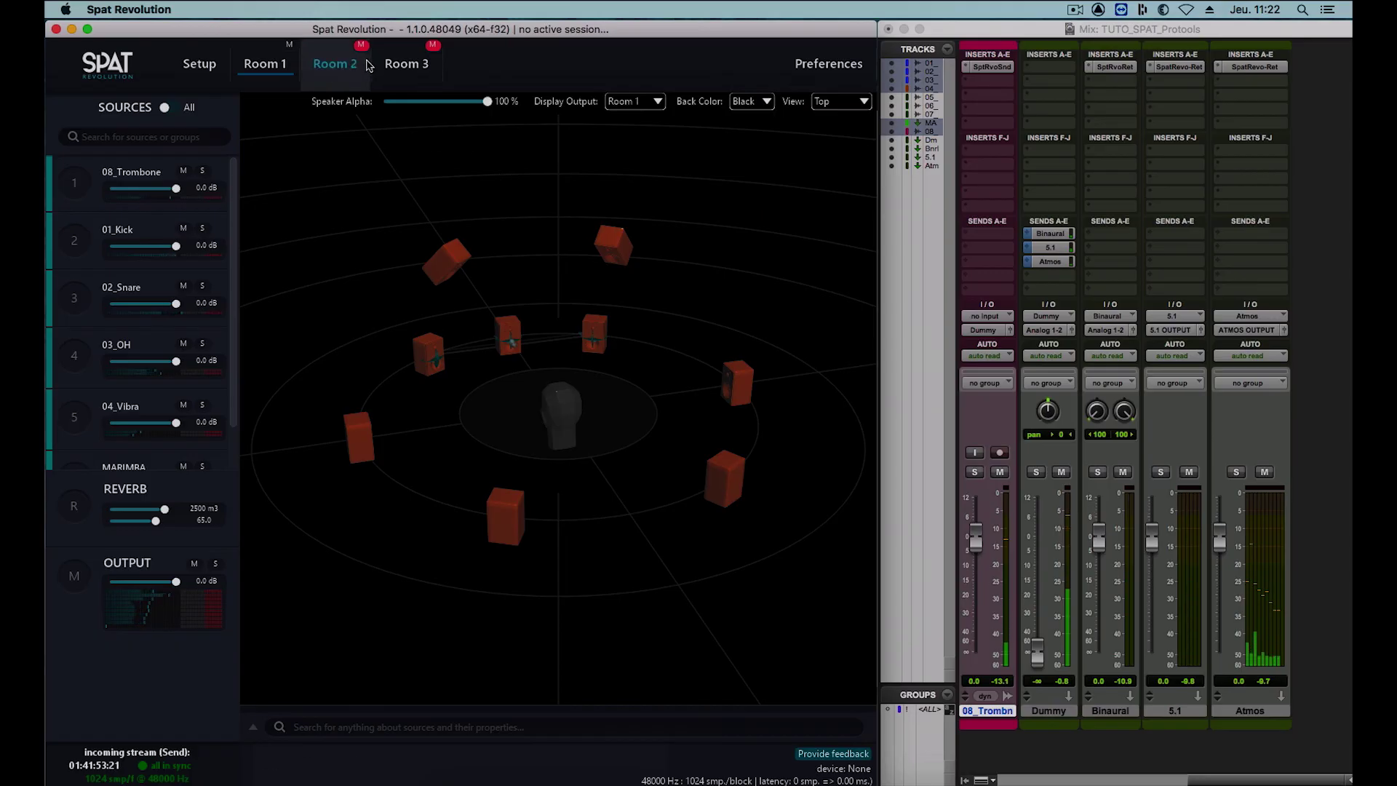
left_click(291, 46)
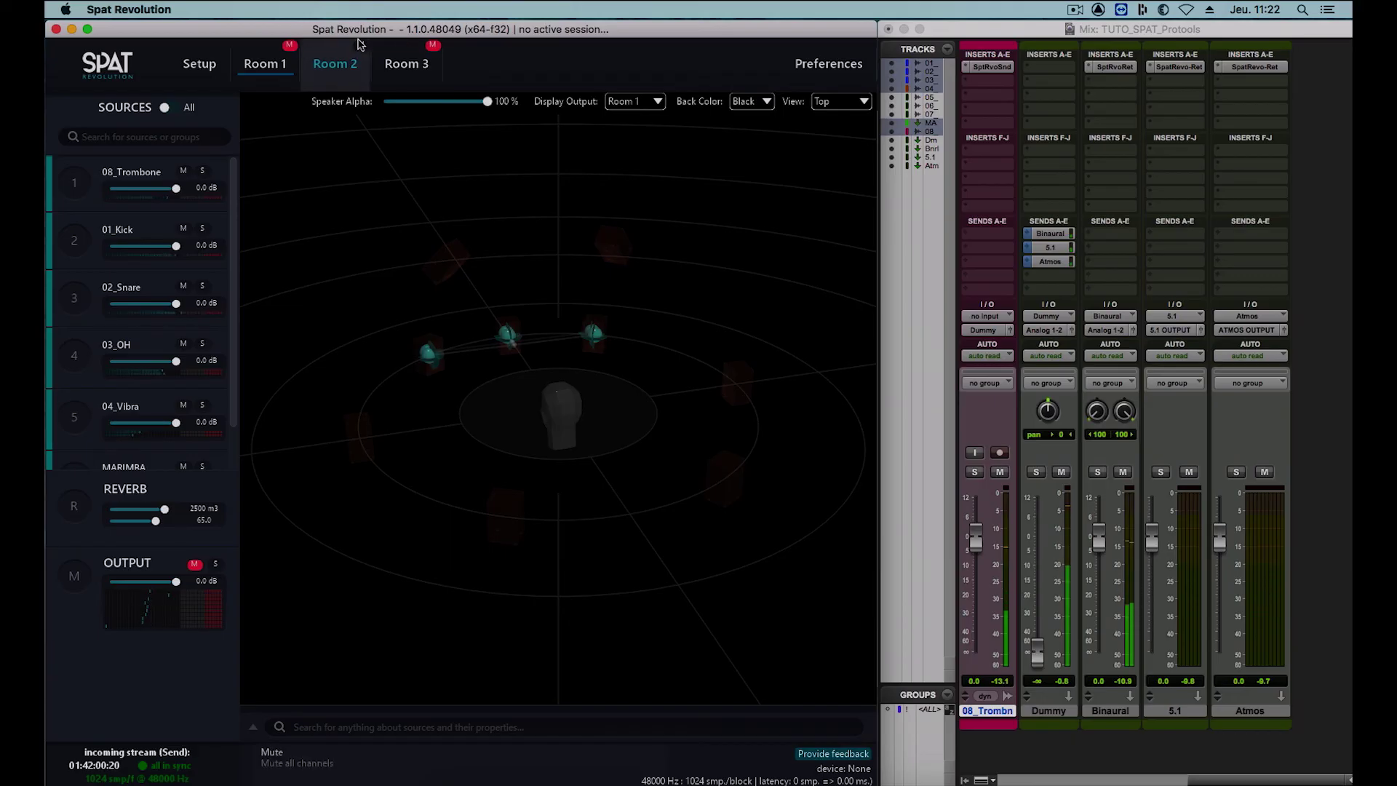
left_click(361, 45)
left_click(433, 45)
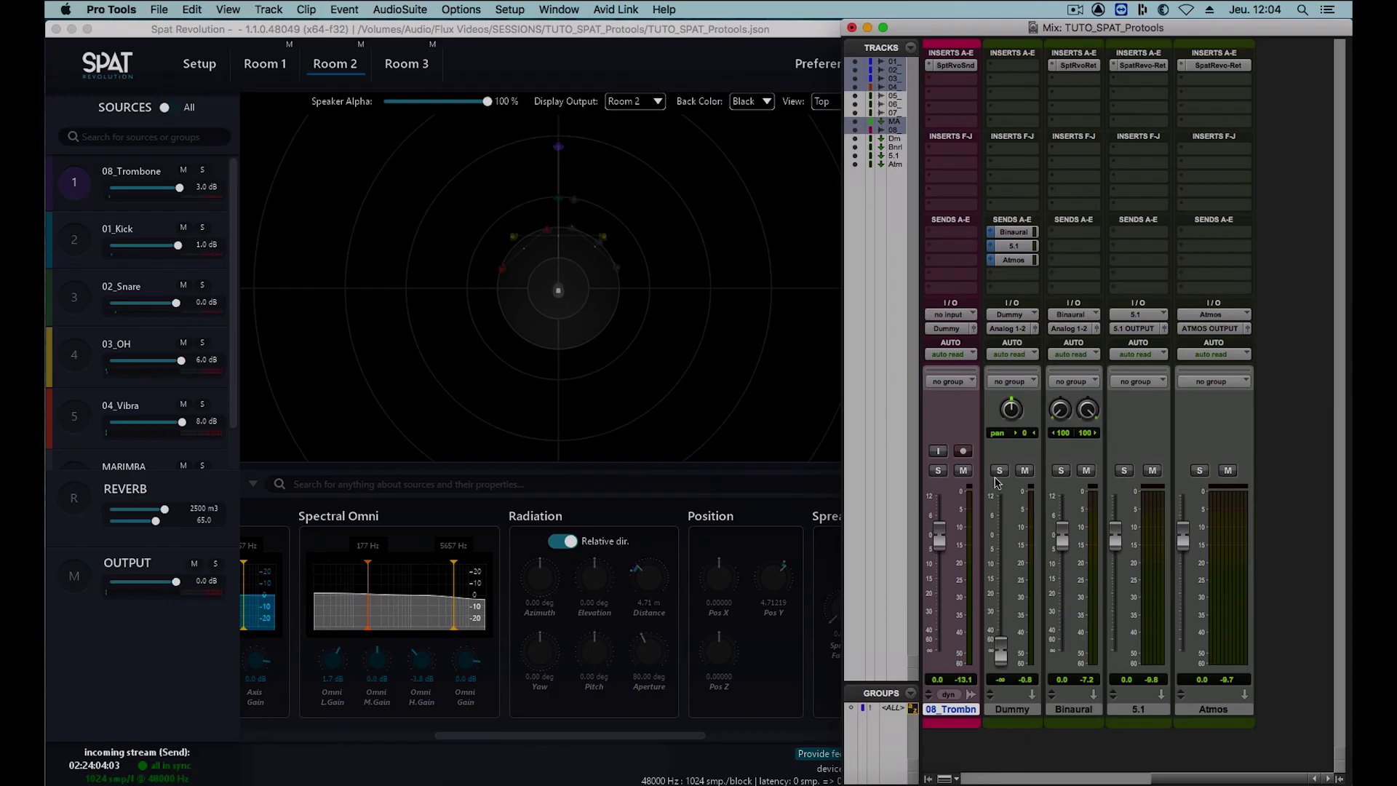
- Remove Pos X, Pos Y and Pos Z from 08_Trombone's SpatRevSnd automation list
left_click(952, 66)
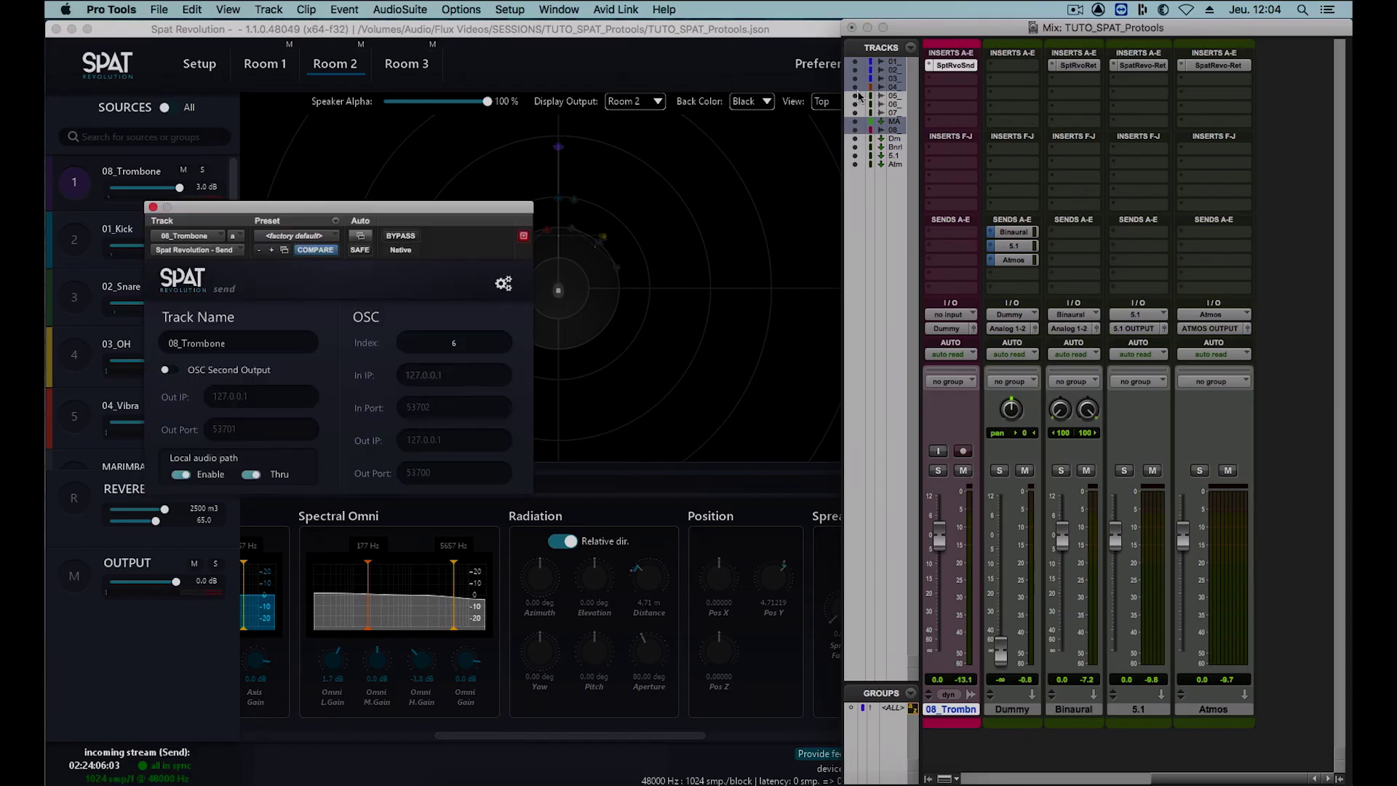
left_click(360, 237)
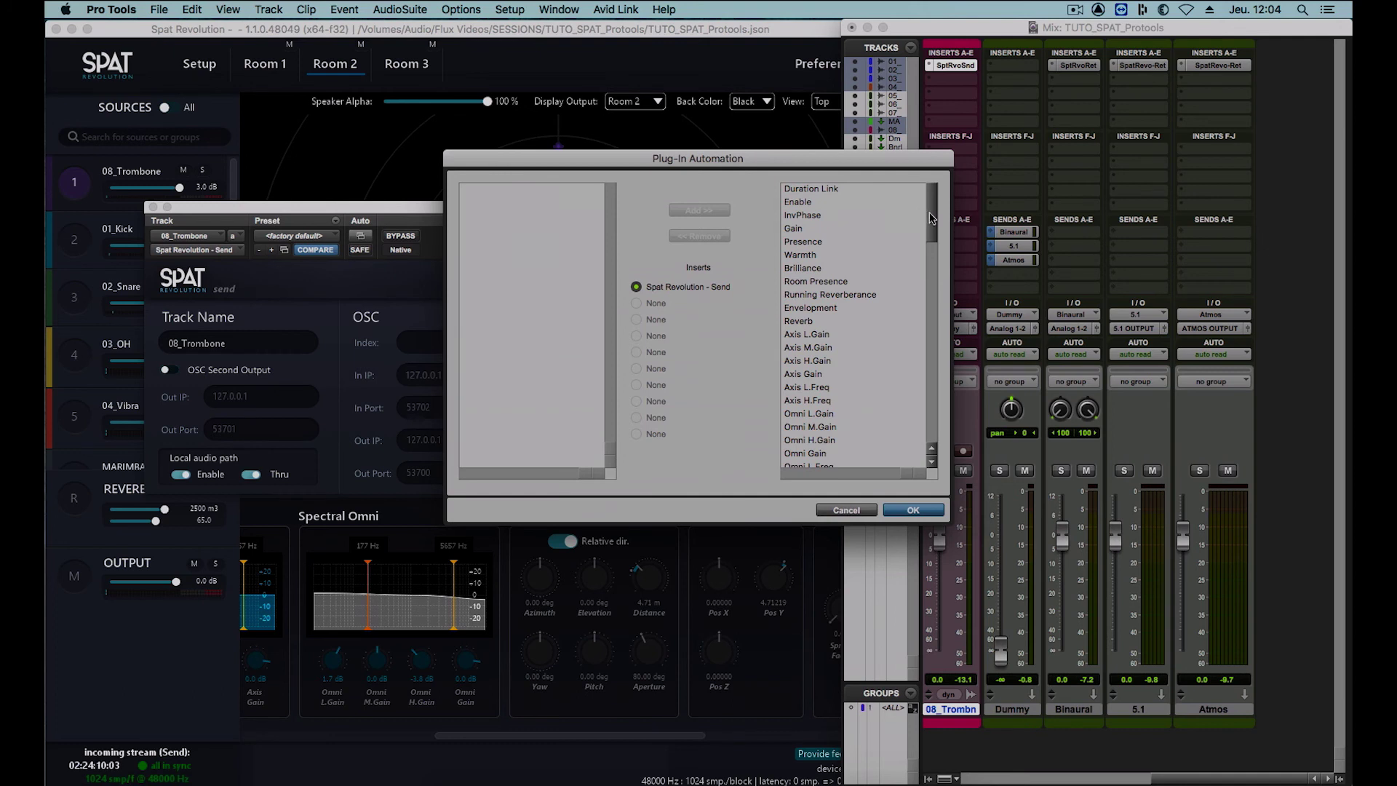
left_click_drag(930, 219, 935, 266)
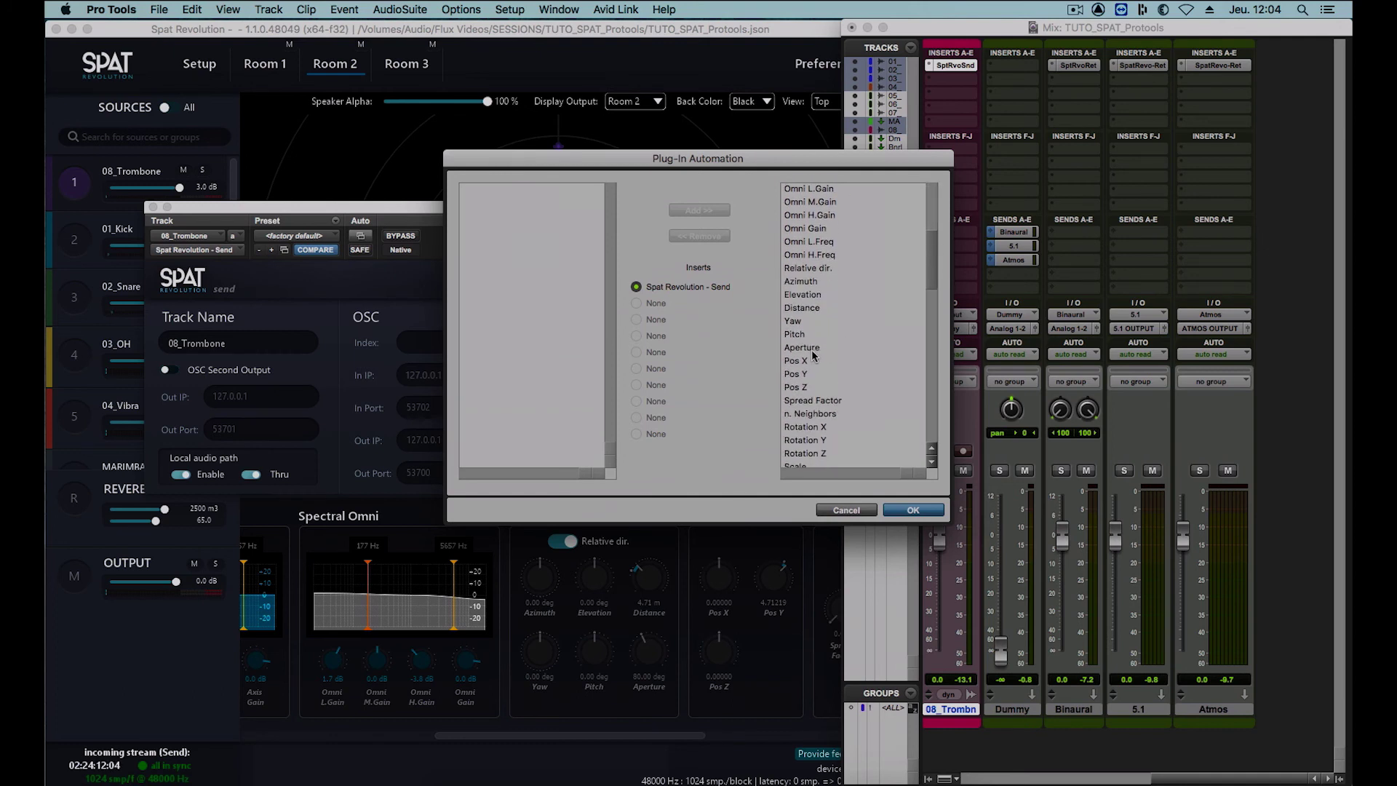
left_click_drag(798, 365, 798, 390)
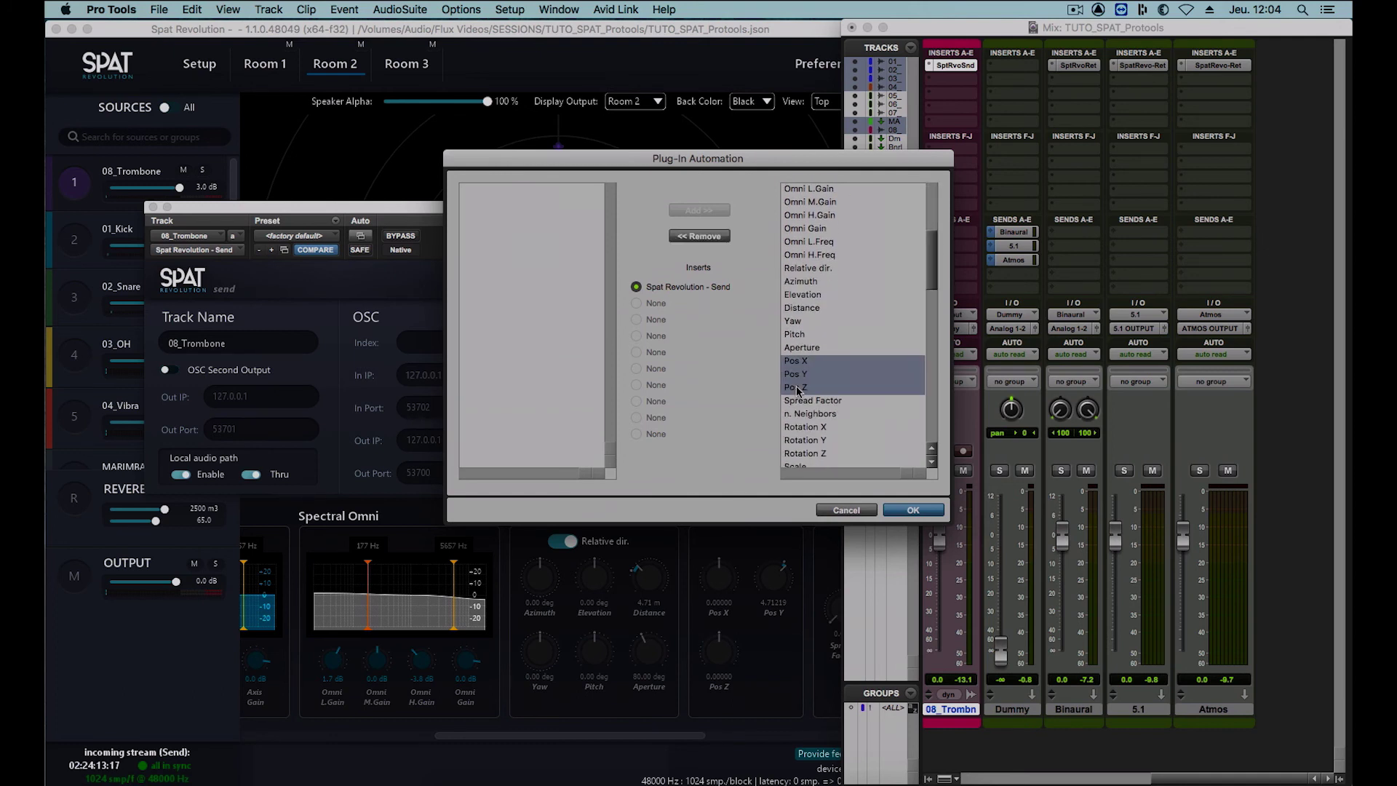
left_click(699, 238)
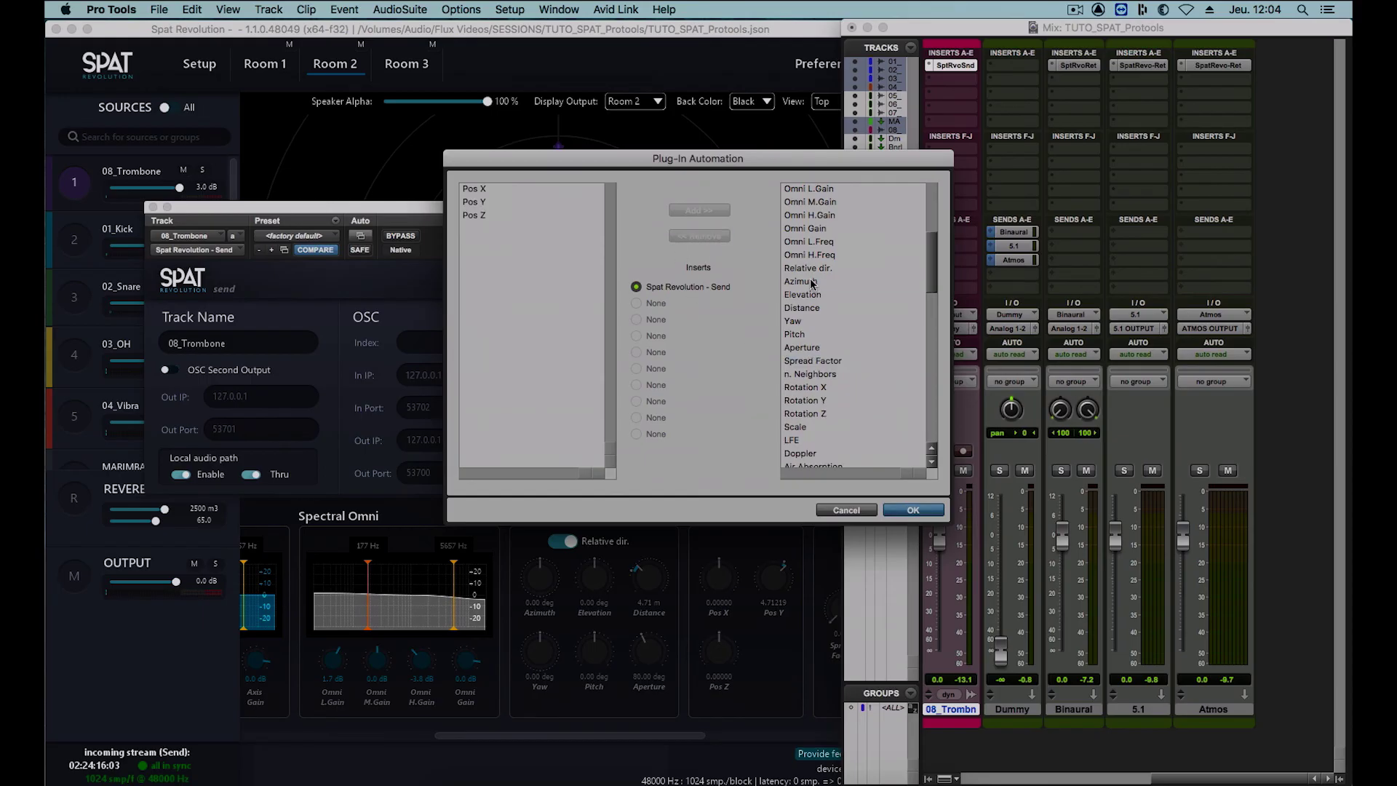
left_click_drag(811, 283, 804, 310)
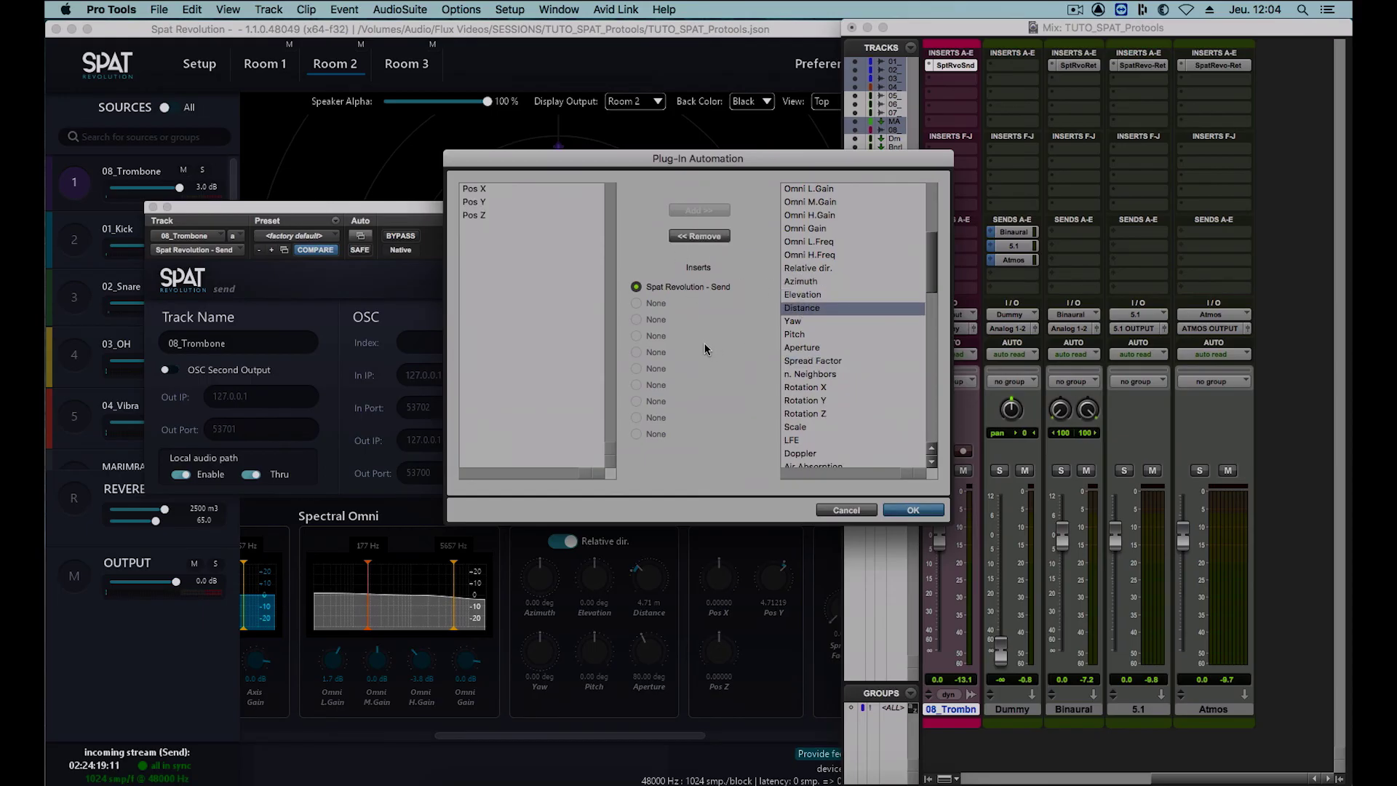
left_click(918, 516)
- Set the trombone track's automation to Latch and close the send plug-in window
left_click(956, 356)
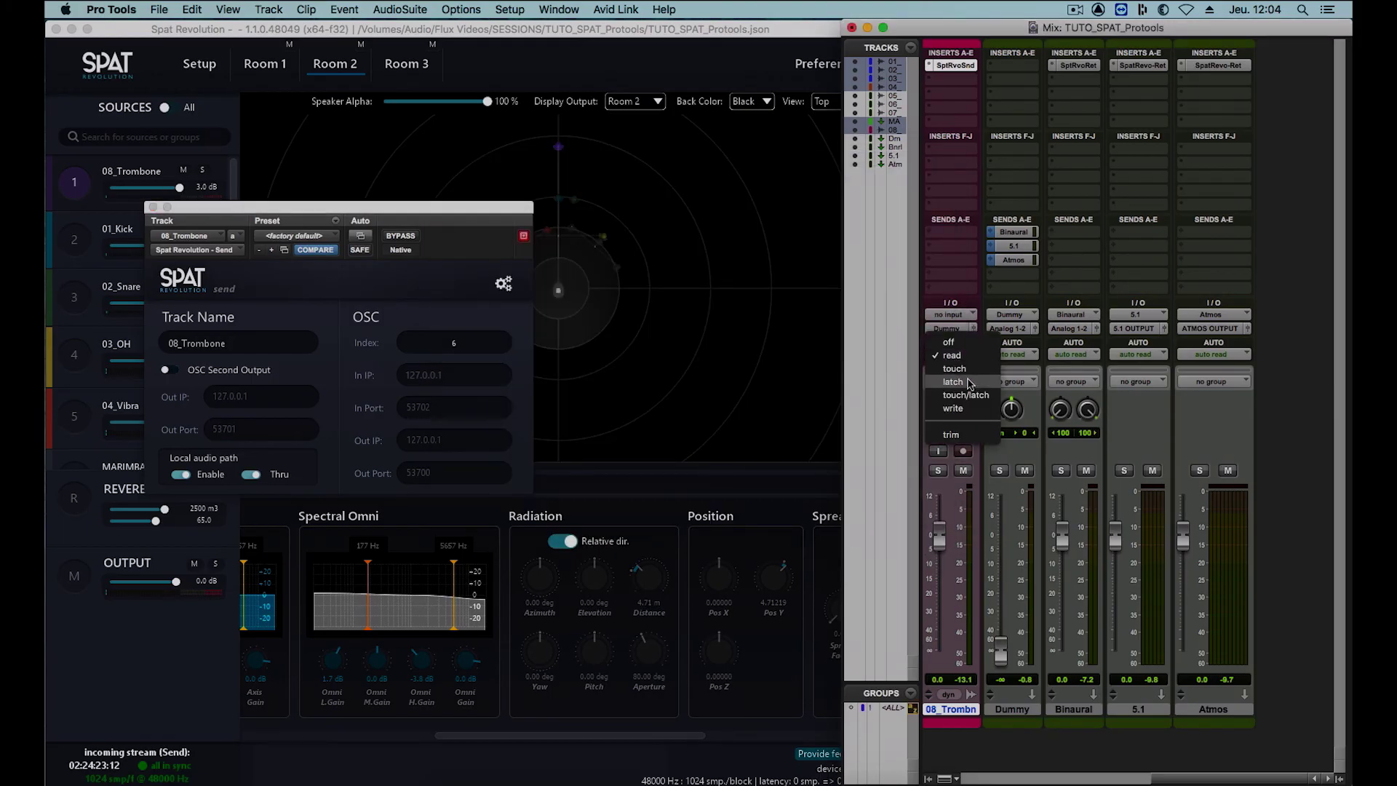
left_click(961, 379)
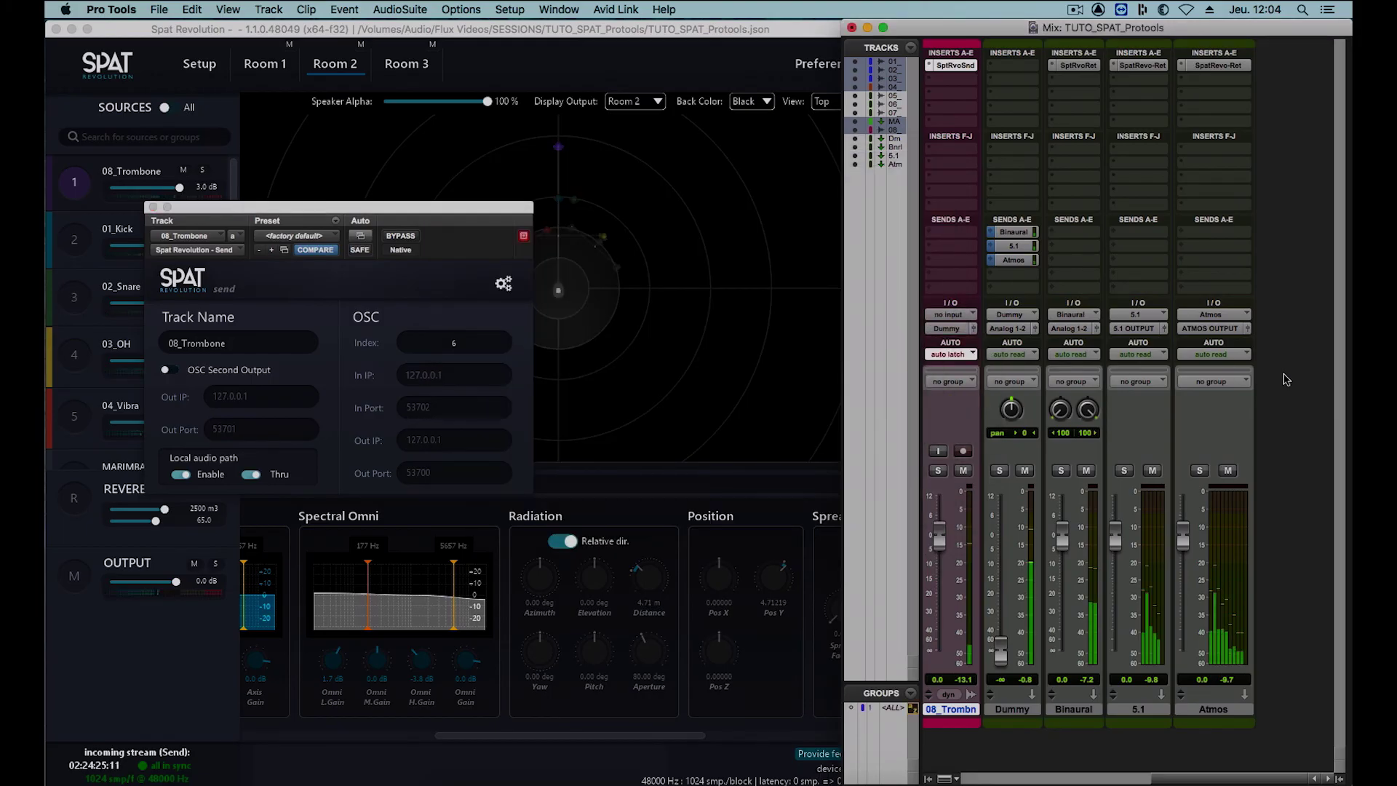
left_click(155, 206)
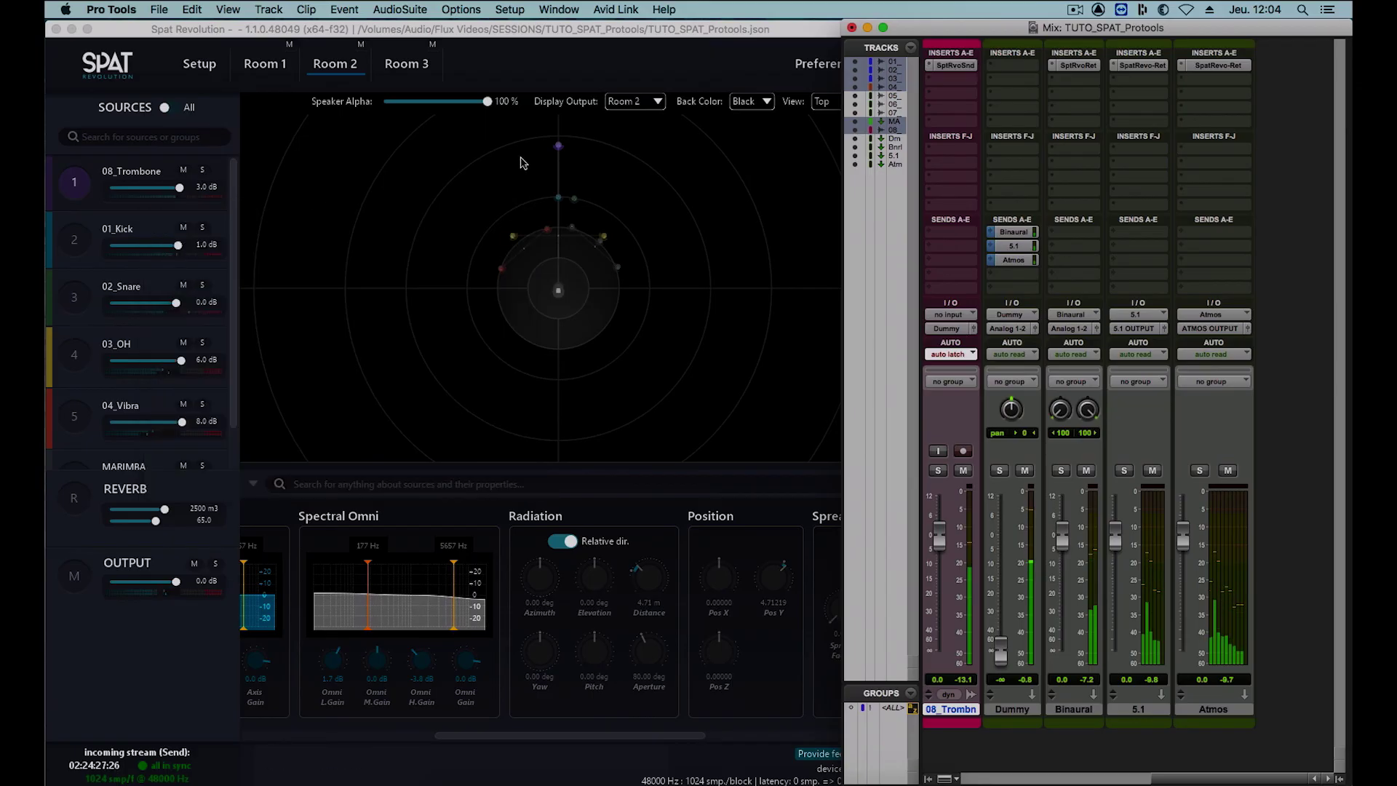
- Sweep the trombone source right, back to the front, then from far left to right
left_click(559, 152)
mouse_move(559, 152)
left_mouse_down()
mouse_move(642, 183)
mouse_move(635, 271)
left_mouse_up()
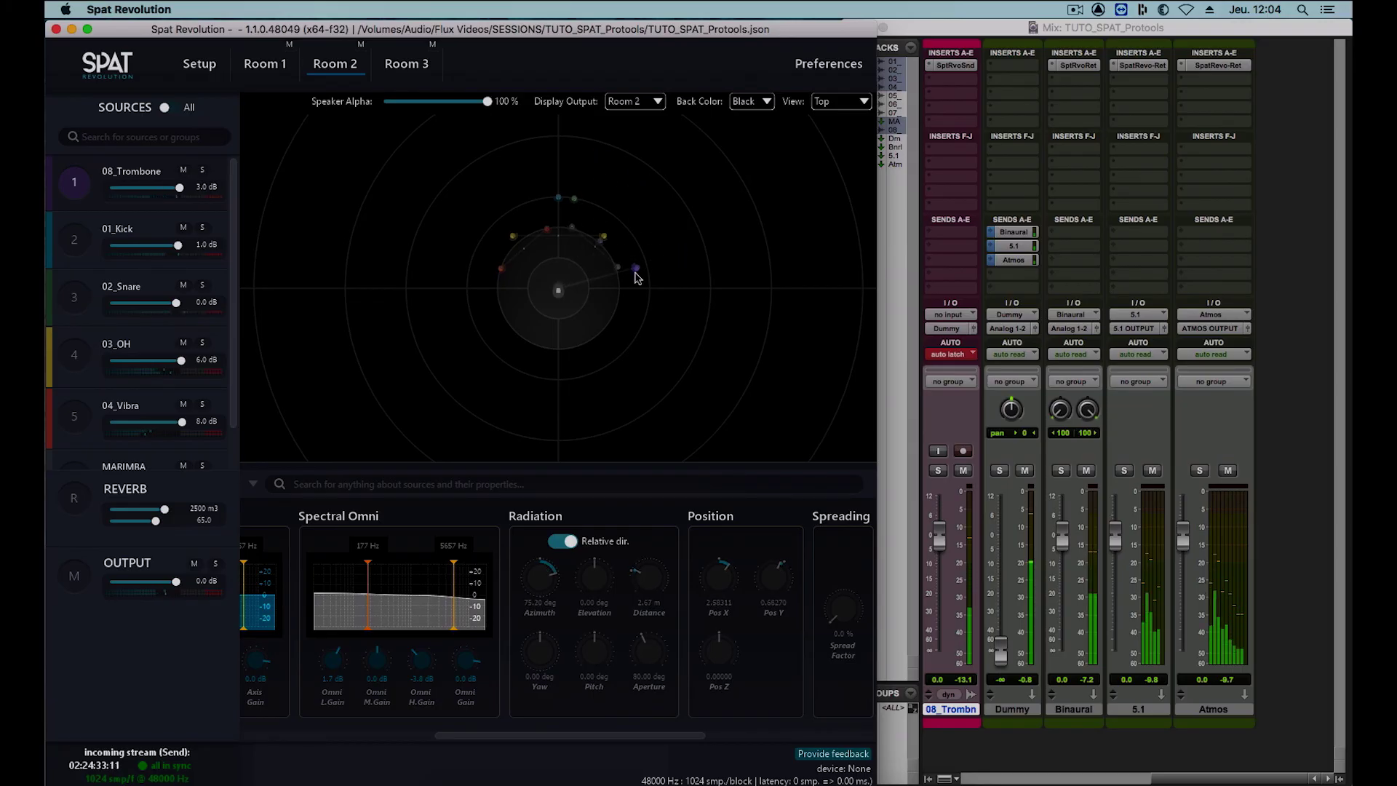
mouse_move(637, 276)
left_mouse_down()
mouse_move(445, 189)
mouse_move(274, 133)
left_mouse_up()
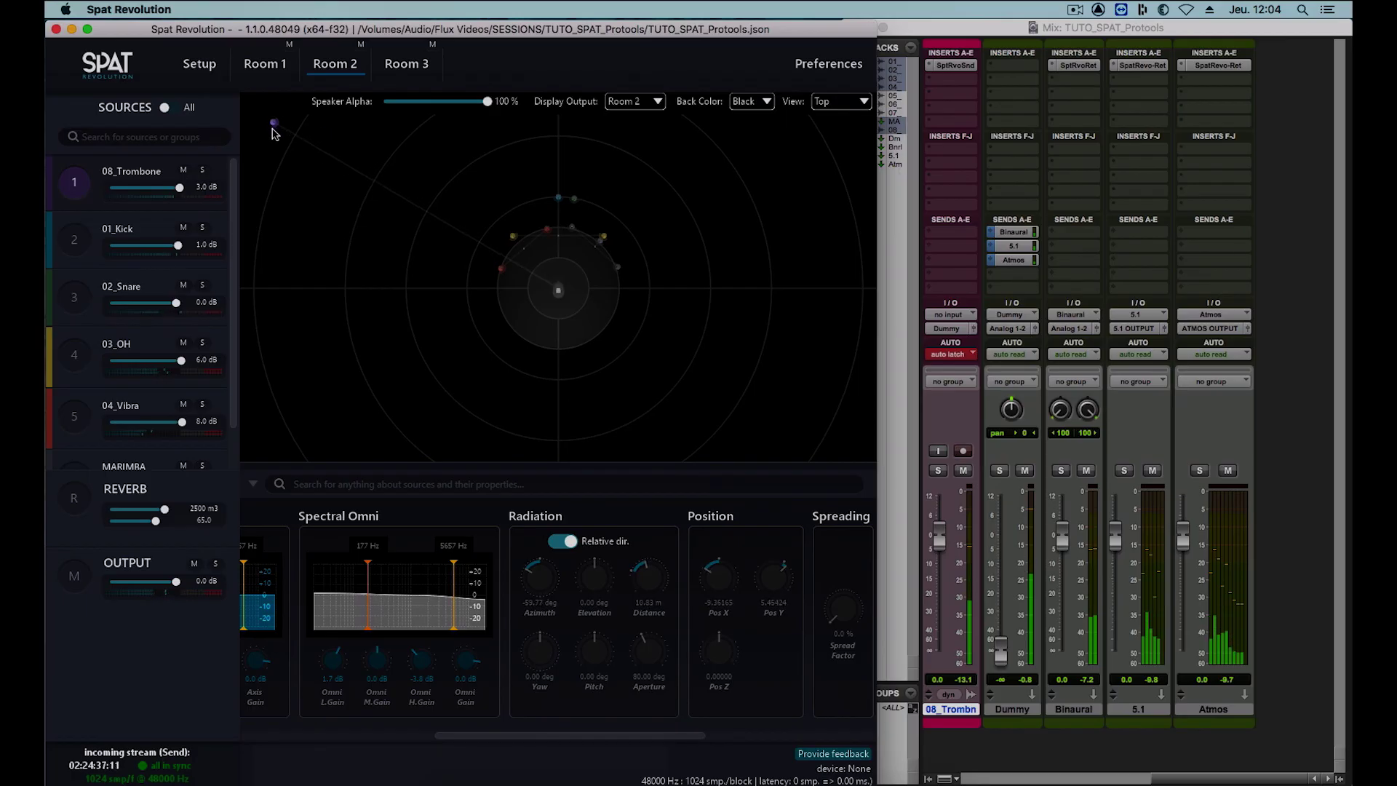
mouse_move(273, 133)
left_mouse_down()
mouse_move(663, 280)
mouse_move(633, 204)
left_mouse_up()
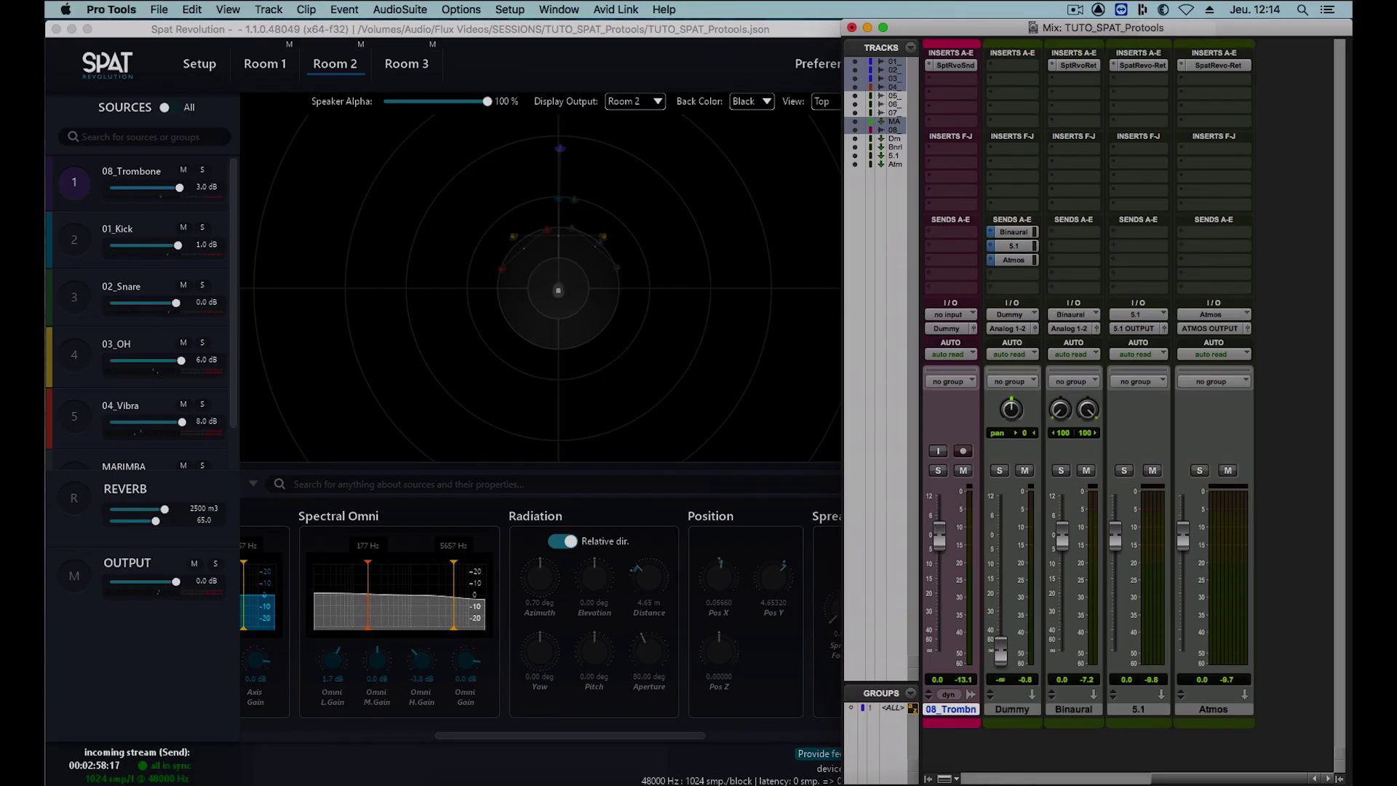
- Start a Bounce to Disk of the session from the File menu
left_click(161, 13)
mouse_move(186, 234)
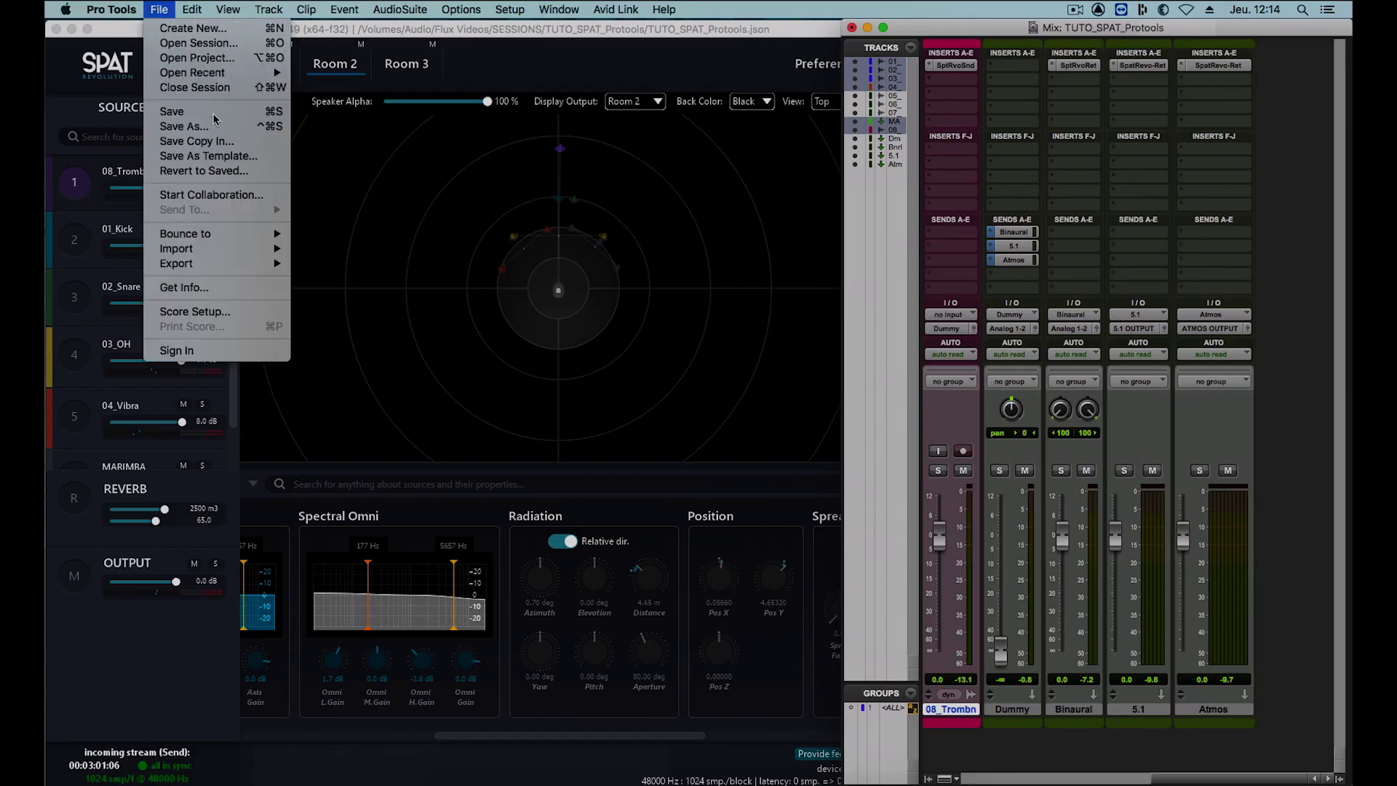
left_click(318, 235)
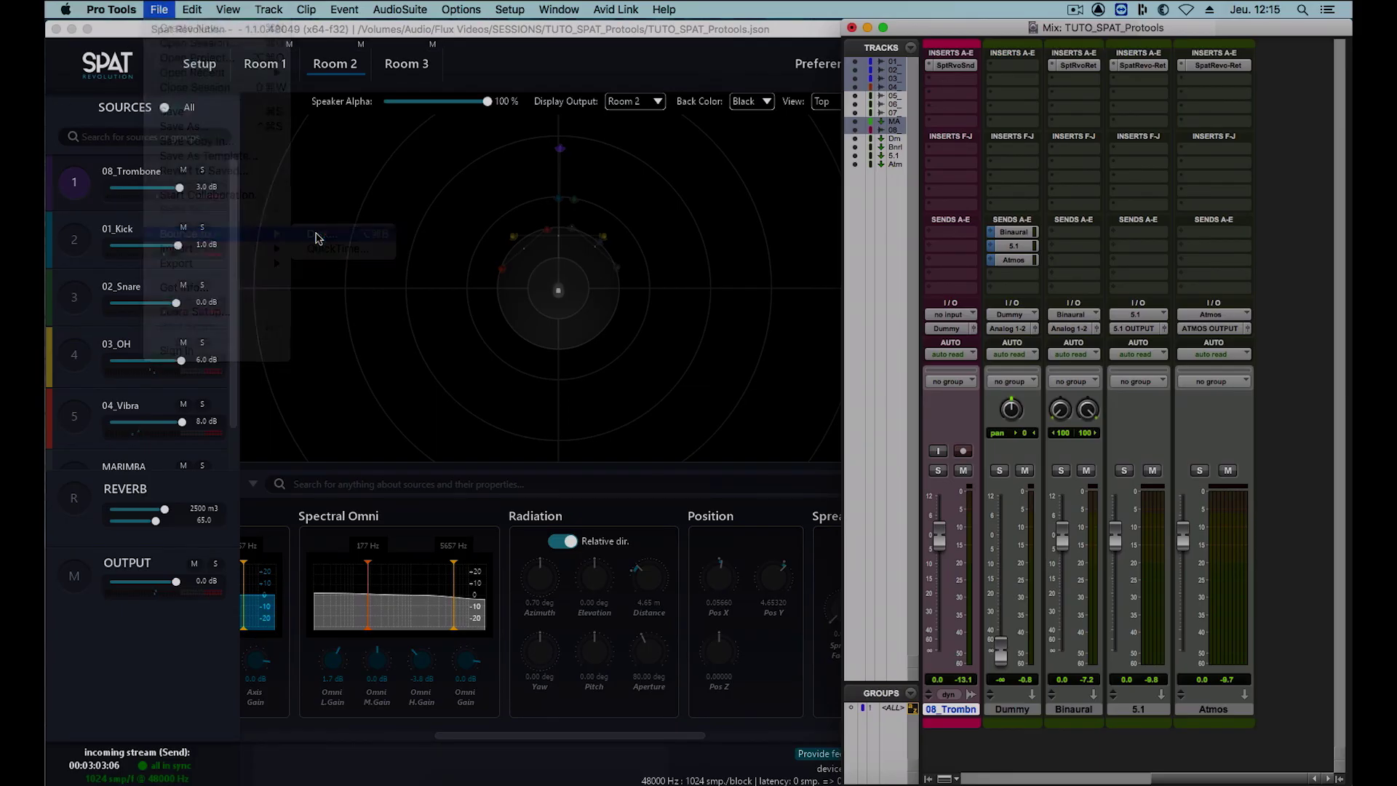